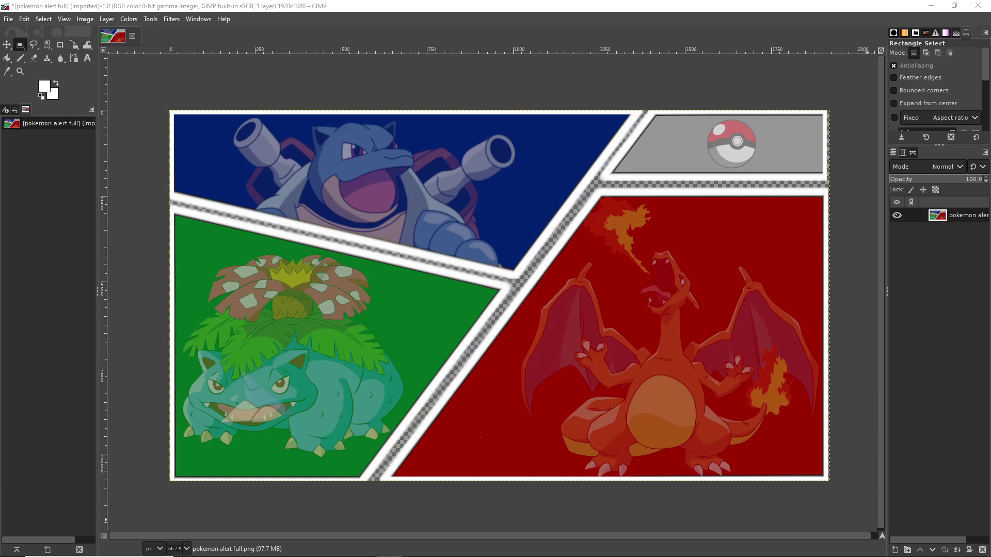
Step: Add a 1920 × 1080 px transparent layer above the artwork and fill it completely with white
right_click(911, 256)
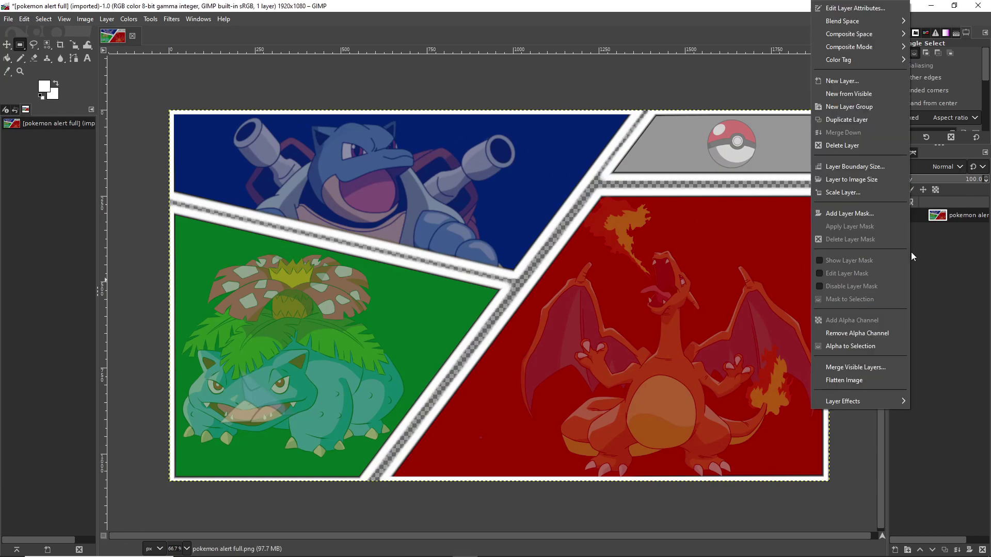
left_click(841, 81)
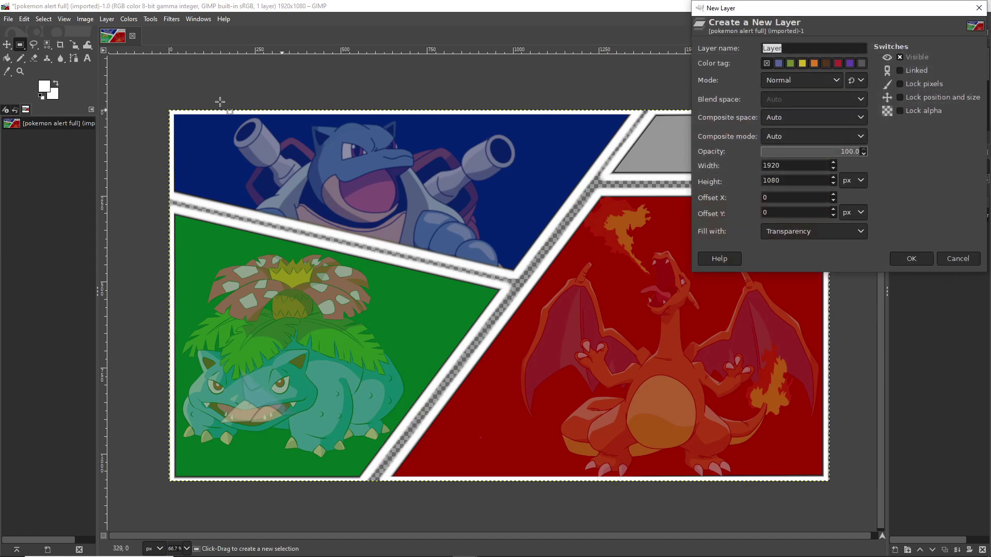
left_click(910, 253)
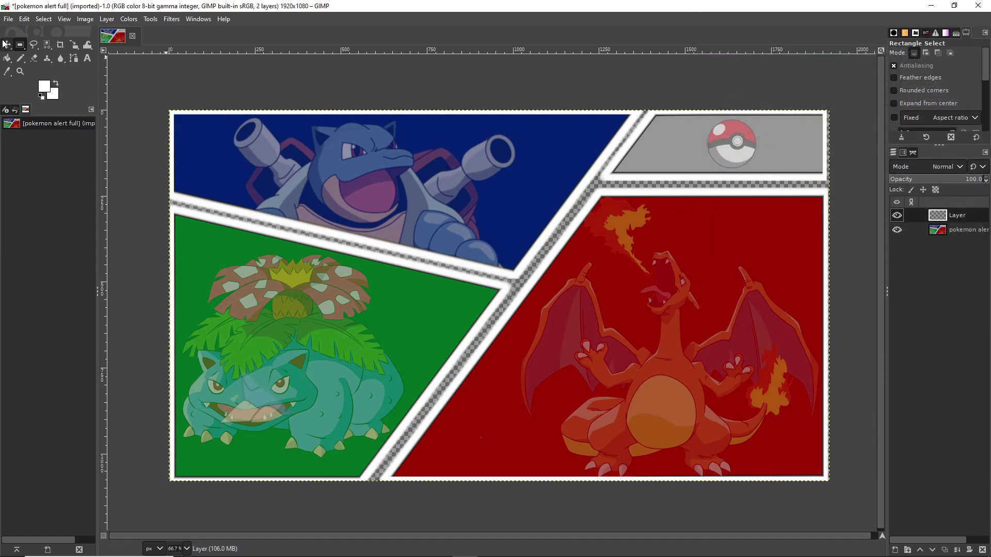
key("shift+b")
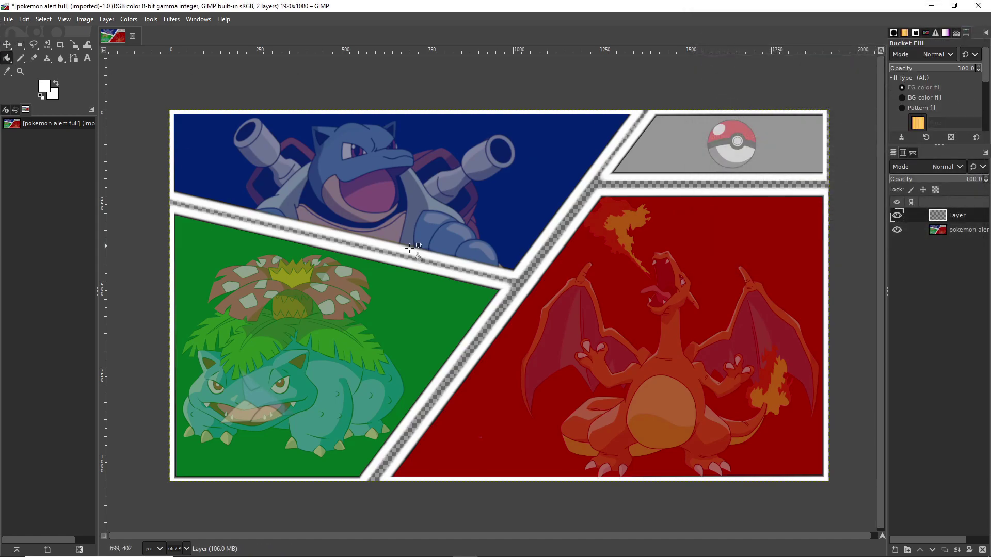
left_click(522, 234)
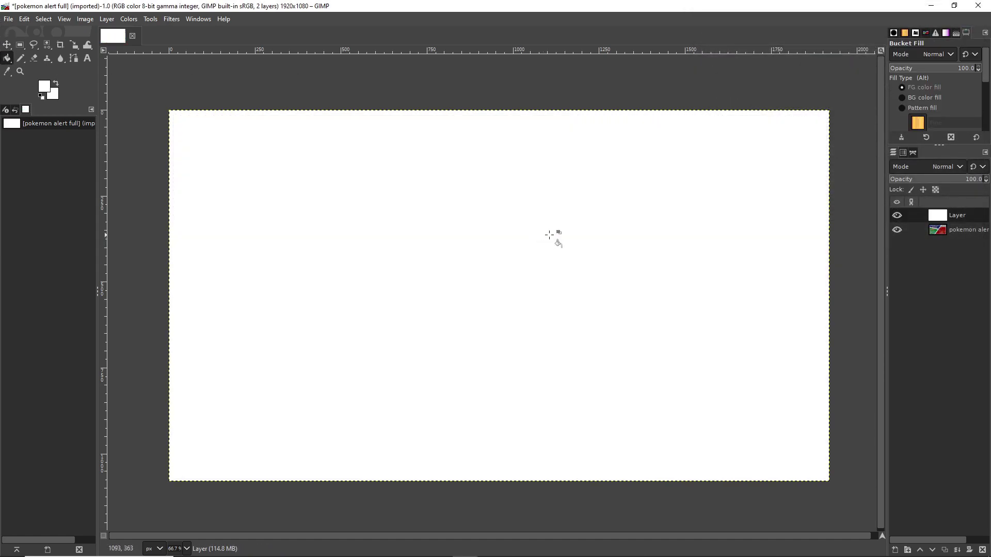
Step: Hide the white layer and outline the Poké Ball panel with a closed polygonal Free Select along the gaps between panels
left_click(897, 215)
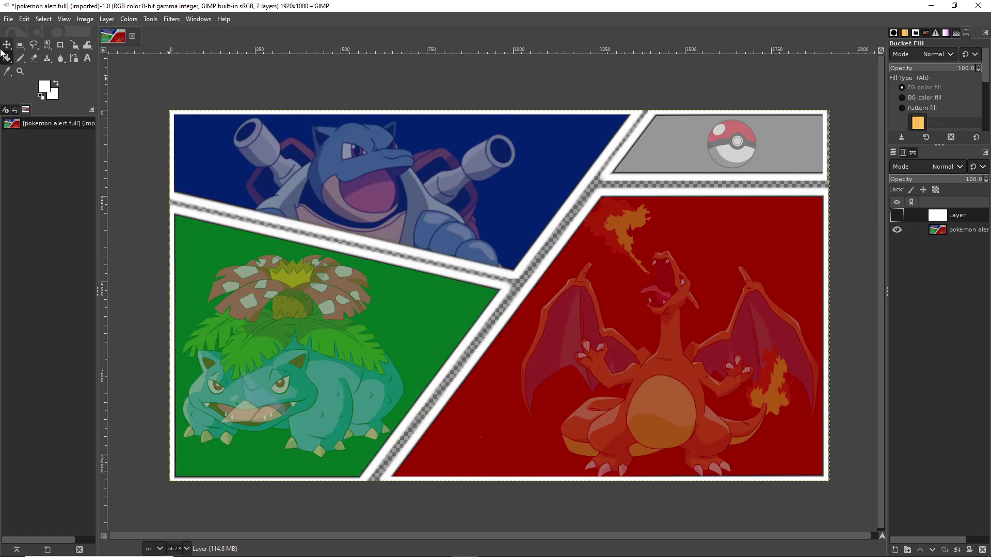
left_click(34, 45)
left_click(647, 109)
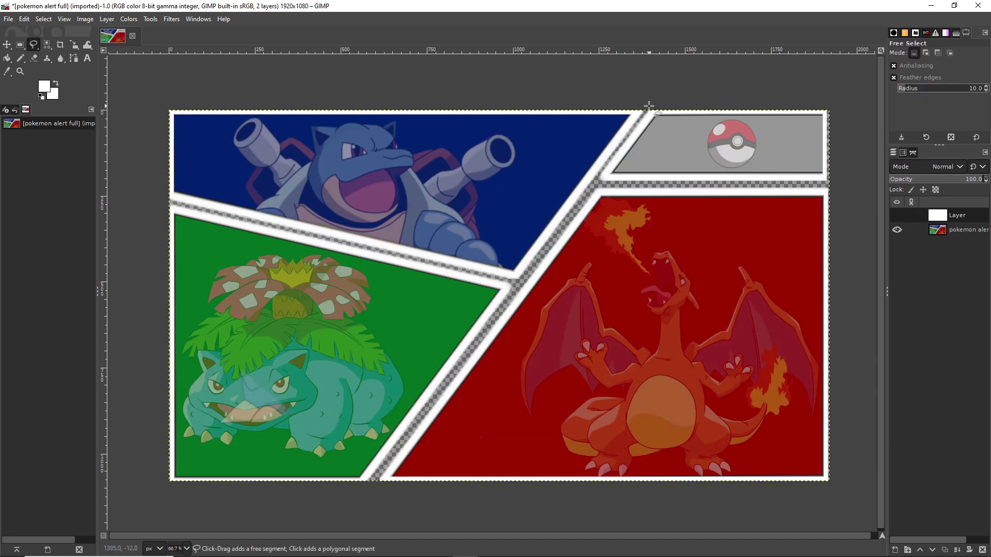
left_click(592, 184)
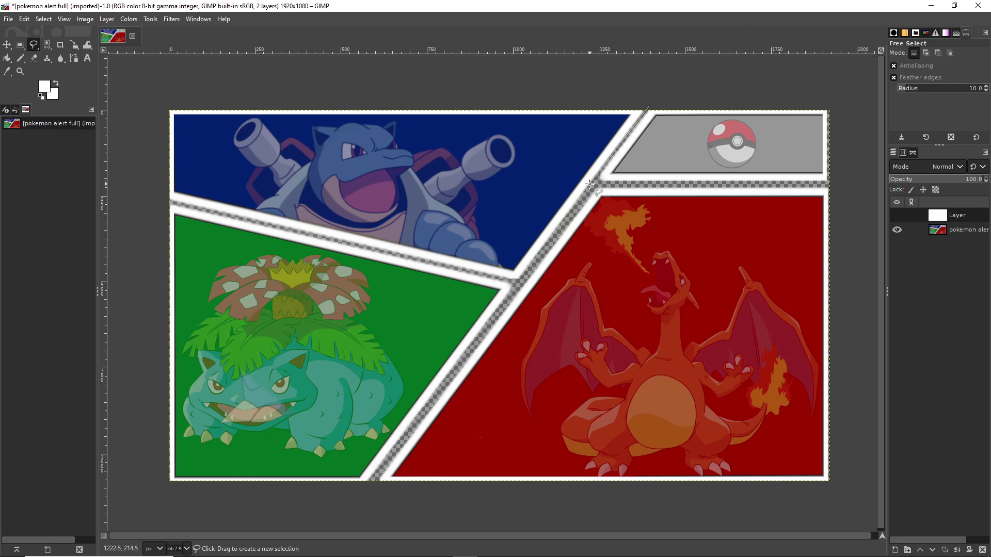
left_click(839, 182)
left_click(833, 105)
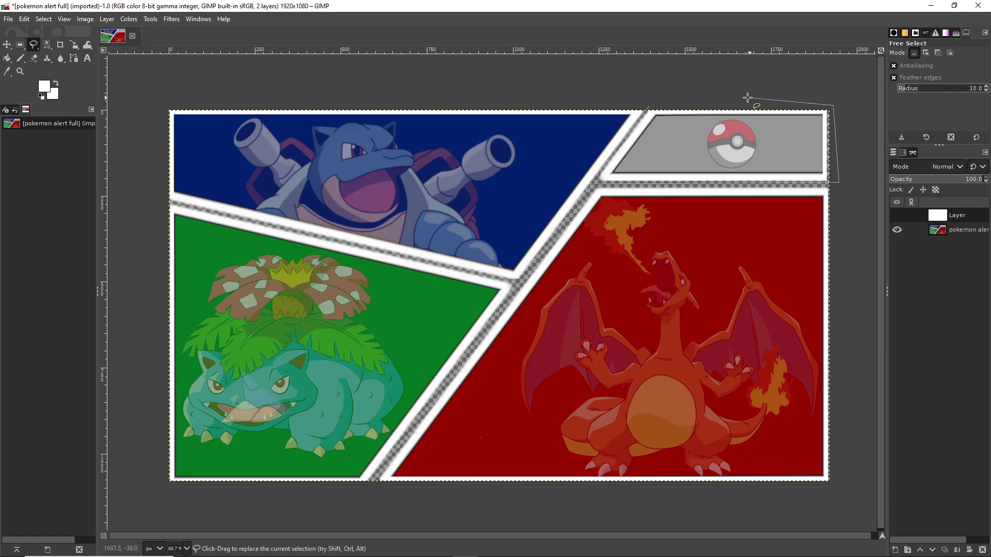
left_click(649, 106)
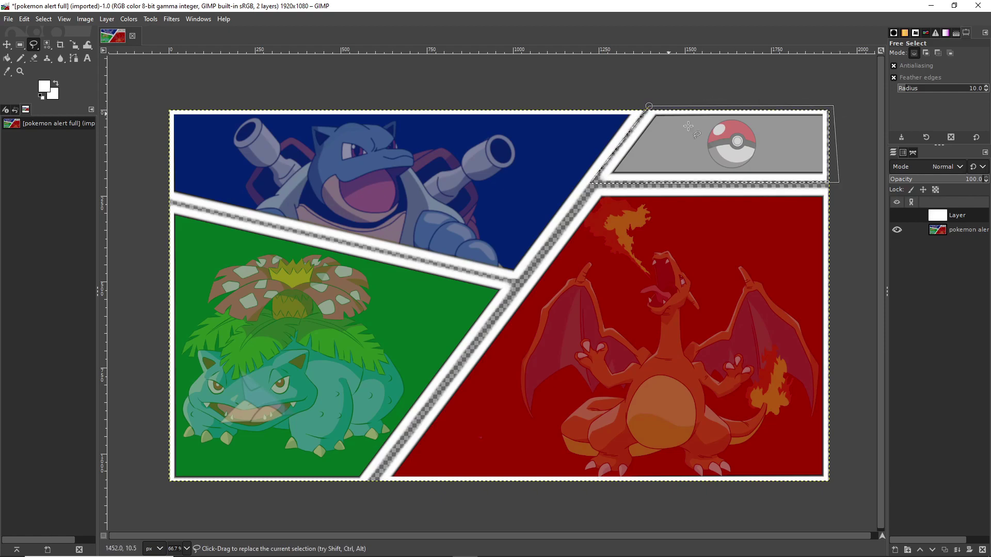
Step: Show the white layer again, cut the selected panel area out of it, and paste the cut piece as a new layer
left_click(896, 216)
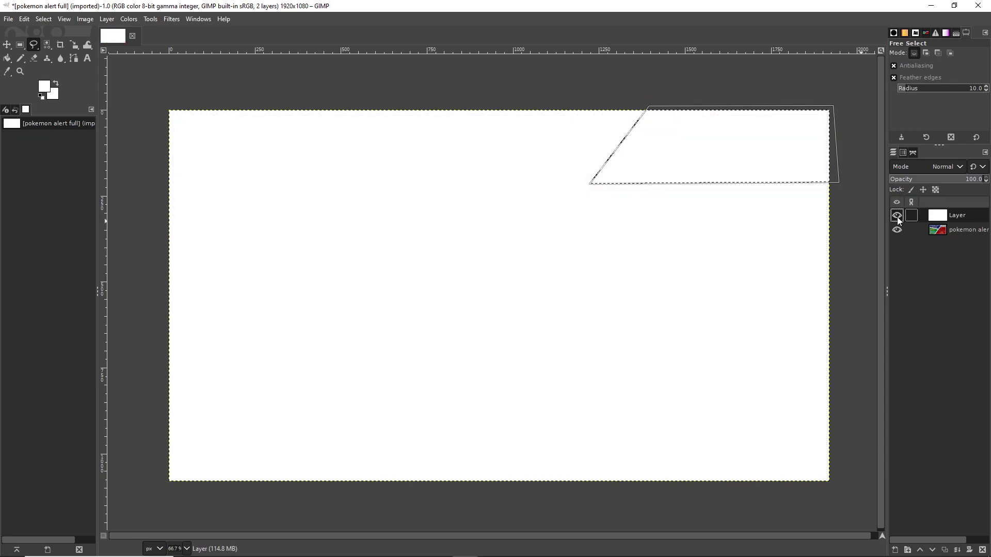
key("Delete")
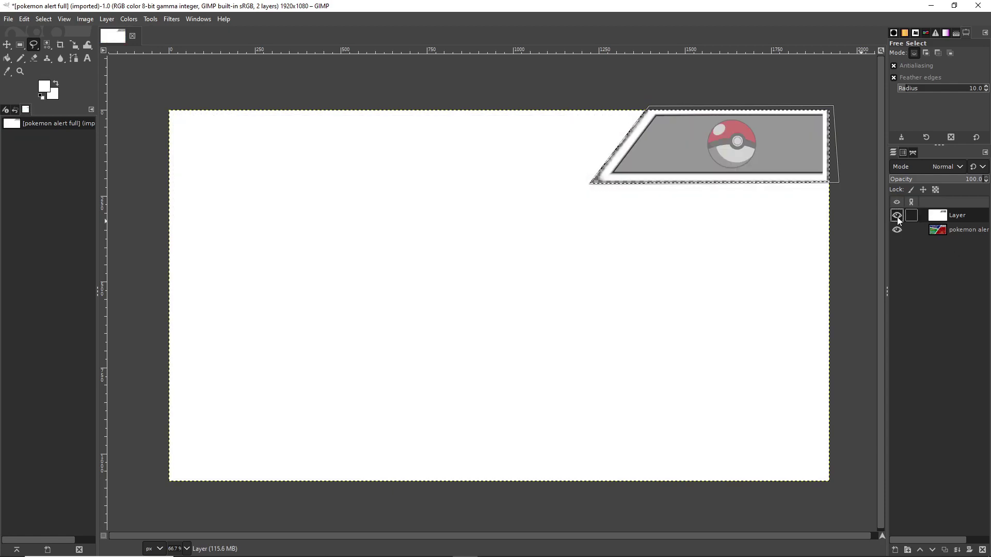
left_click(23, 21)
mouse_move(111, 172)
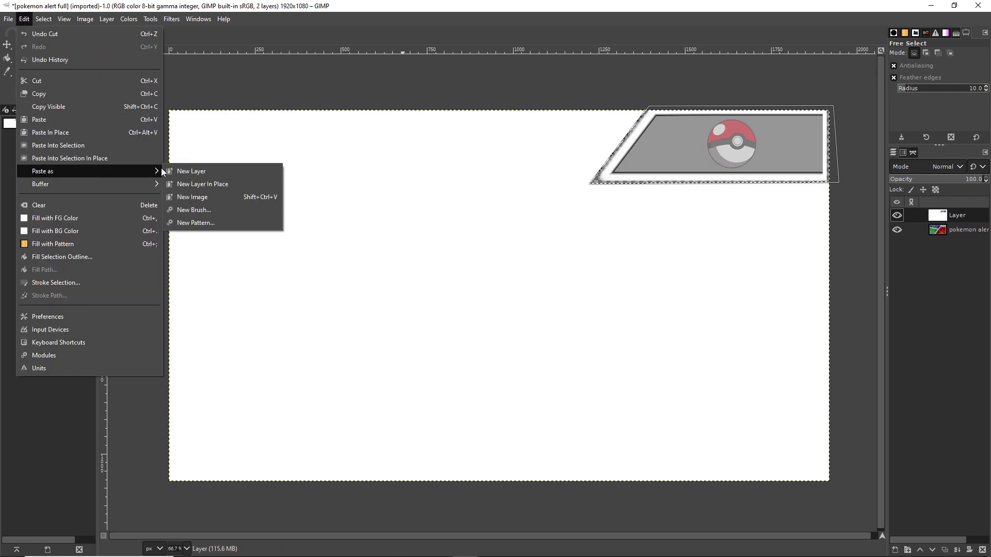
left_click(184, 172)
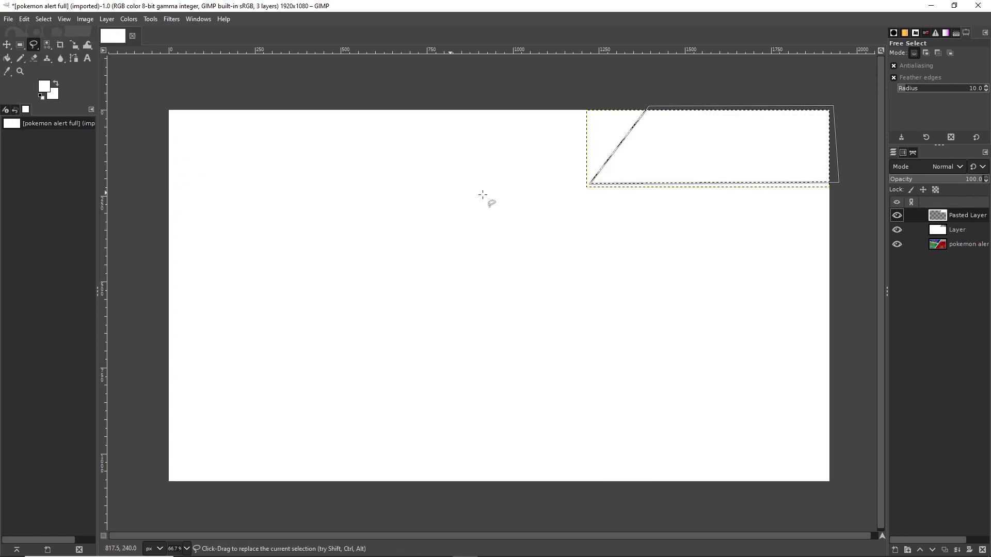
Step: Switch the pasted layer's visibility off and on repeatedly to check the area it covers
left_click(896, 216)
left_click(897, 216)
left_click(896, 216)
left_click(897, 216)
left_click(897, 215)
left_click(897, 215)
left_click(897, 216)
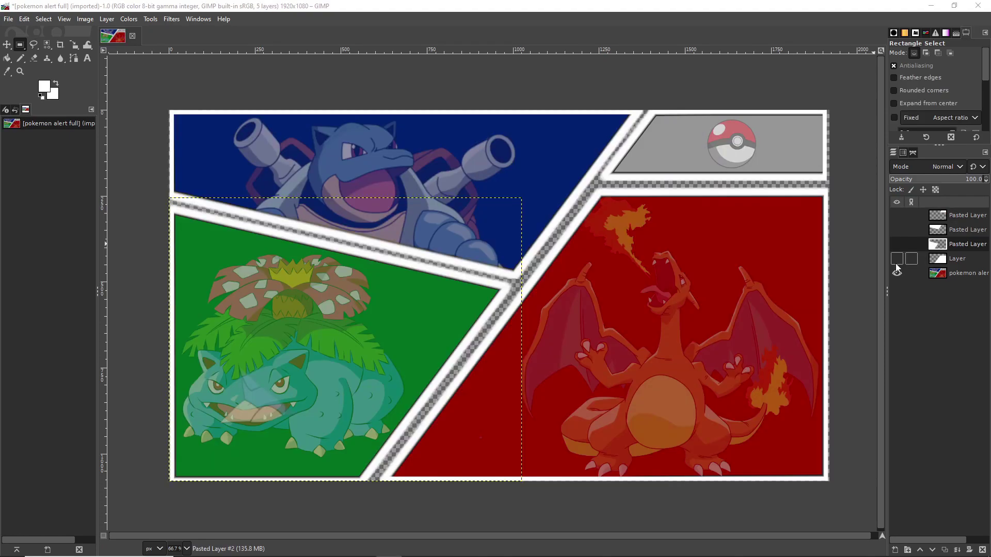
Step: Show the four white mask layers, and hide every layer except the Poké Ball panel's mask
left_click(896, 259)
left_click(896, 244)
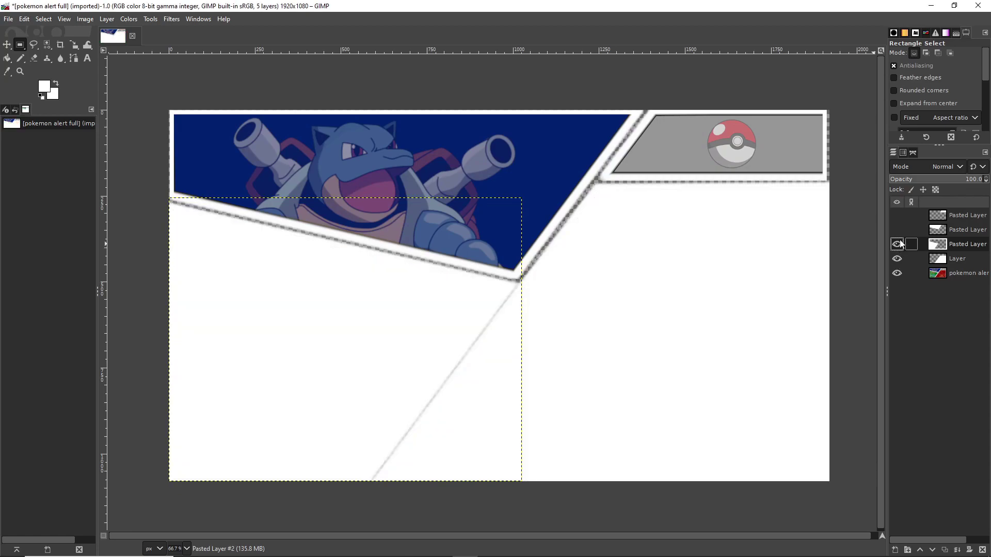
left_click(897, 229)
left_click(897, 216)
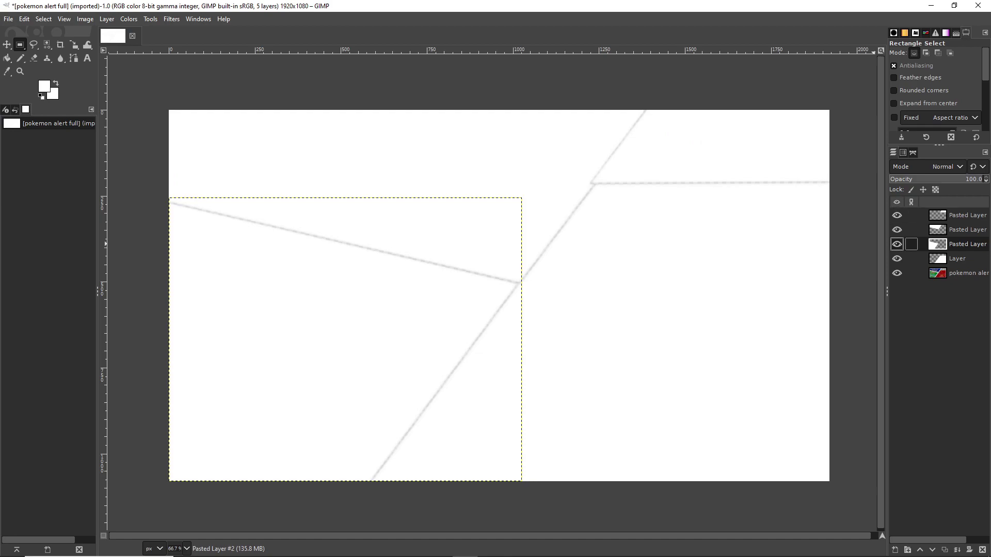
left_click_drag(895, 274, 896, 233)
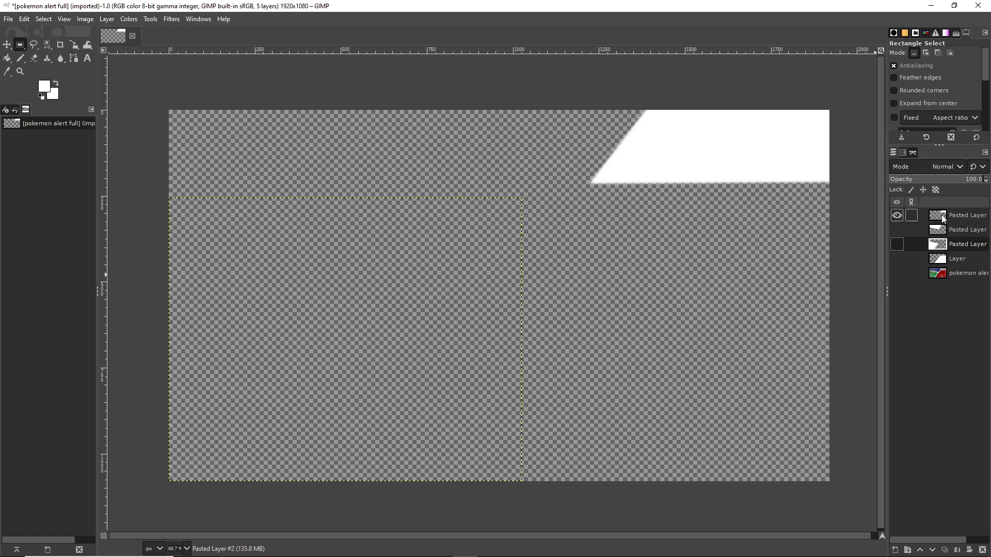
Step: View the mask PNG file names in the pokemon raid export folder and leave without exporting
left_click(9, 20)
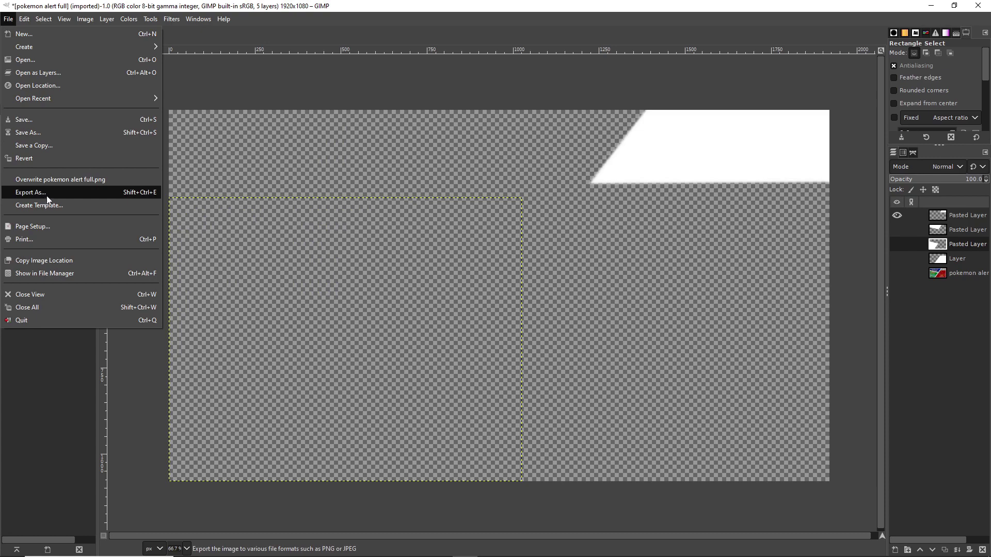
left_click(31, 193)
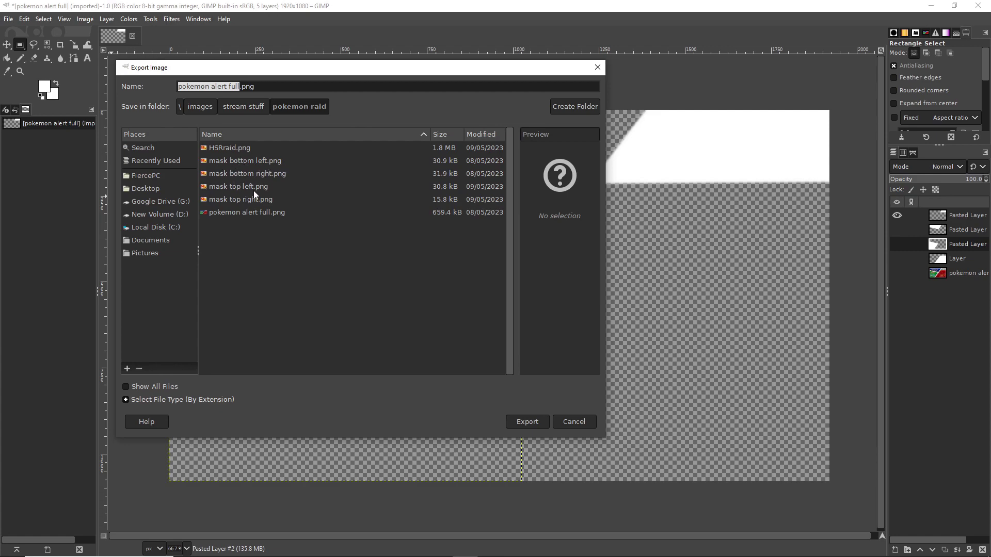
left_click(597, 67)
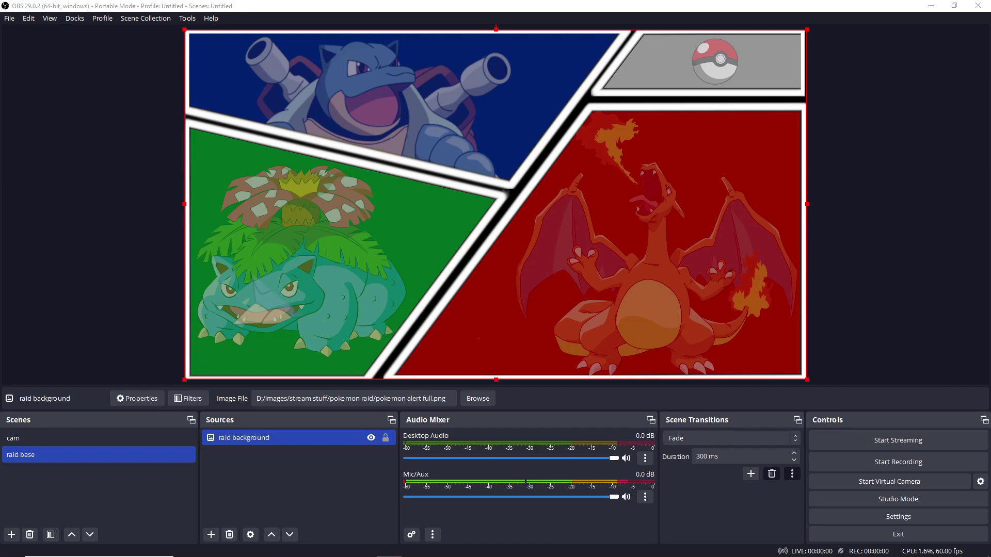
Step: In OBS Studio, add a new Text (GDI+) source named "raid" to the raid base scene
left_click(210, 535)
left_click(249, 442)
type("raid")
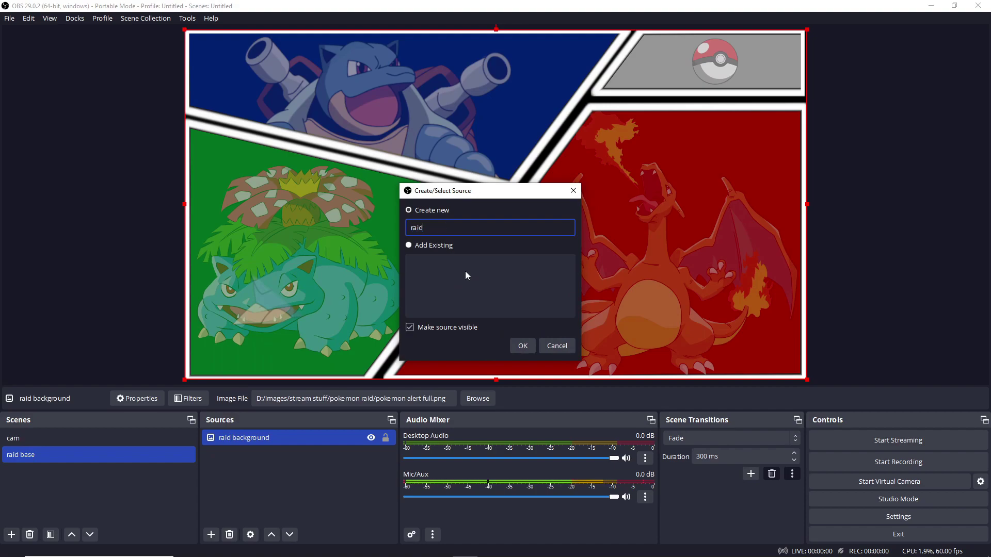
key("Return")
Step: Set the source's text to RAID in Impact Regular, size 256, and fit it at a smaller scale inside the grey Poké Ball panel
left_click(589, 284)
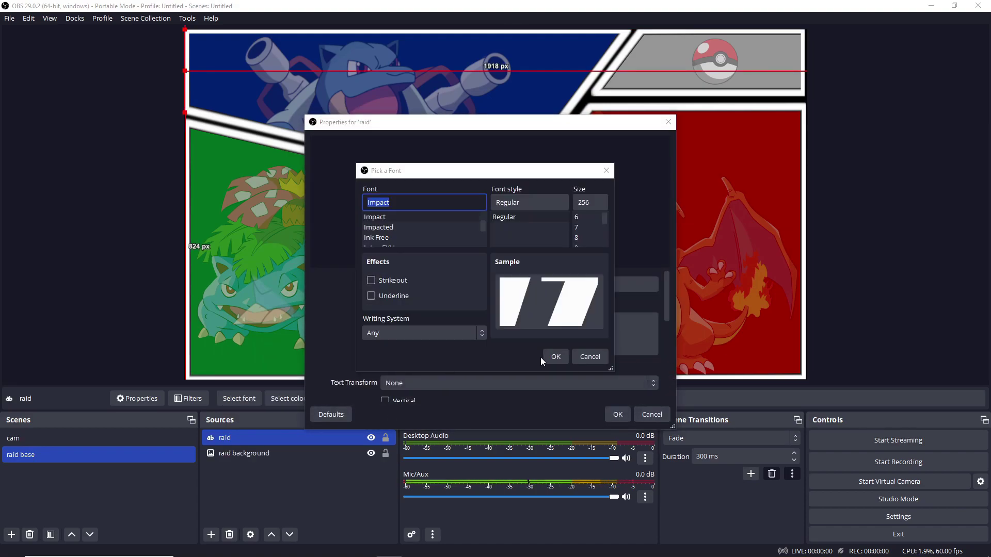
left_click(553, 354)
left_click(453, 328)
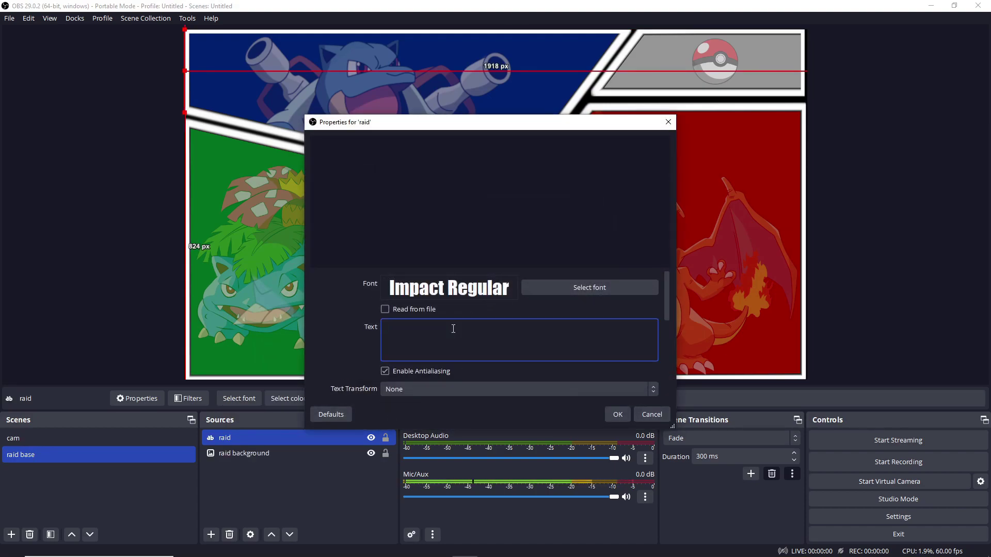
type("RAID")
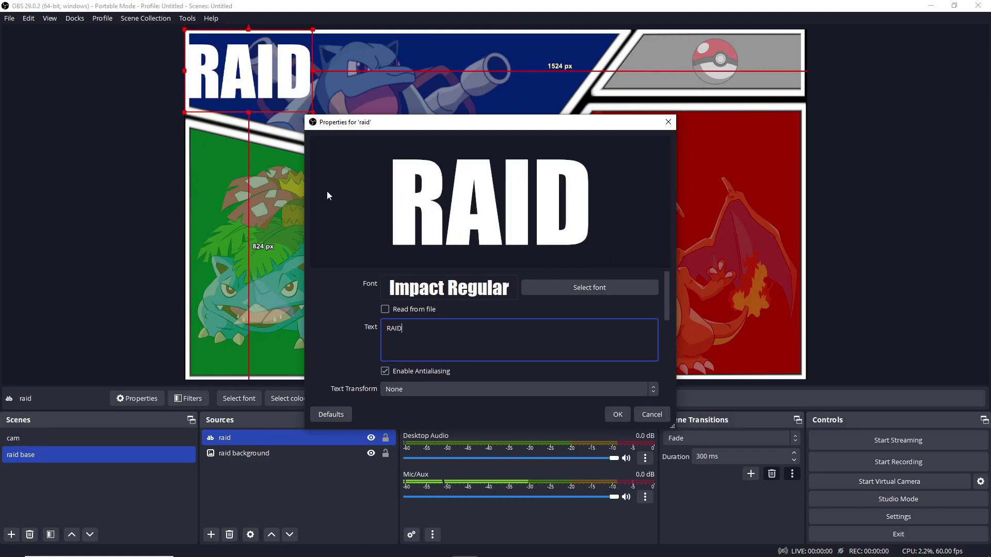
left_click(617, 414)
left_click_drag(221, 85, 682, 85)
left_click_drag(773, 112, 728, 75)
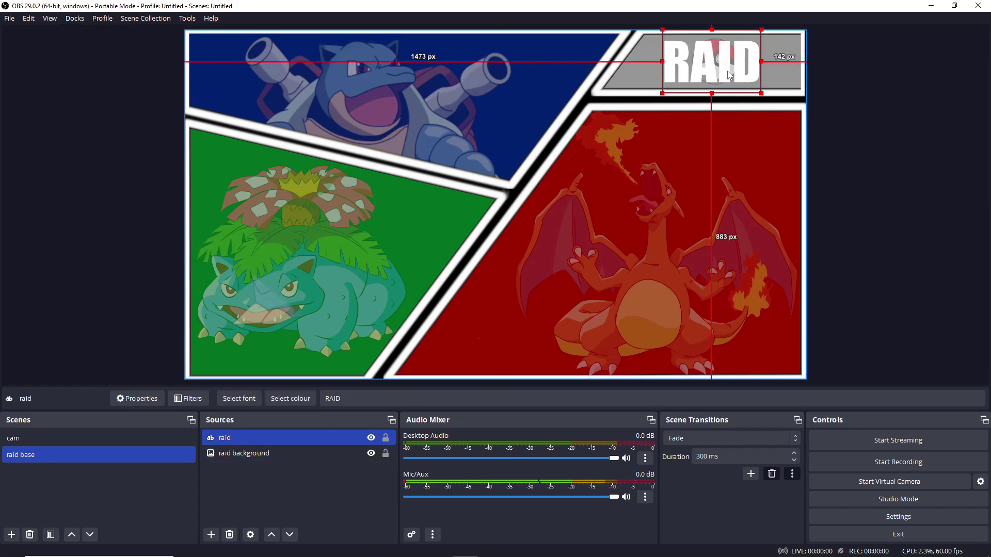
Step: Enable an outline on the RAID text and set its colour to black (#000000)
double_click(243, 439)
scroll(465, 337, "down", 6)
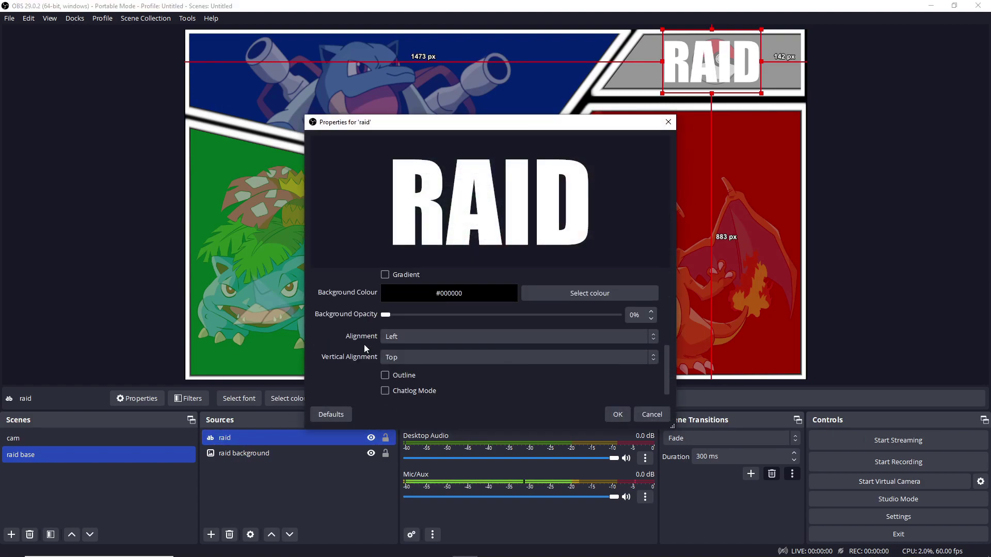
left_click(385, 376)
scroll(387, 379, "down", 3)
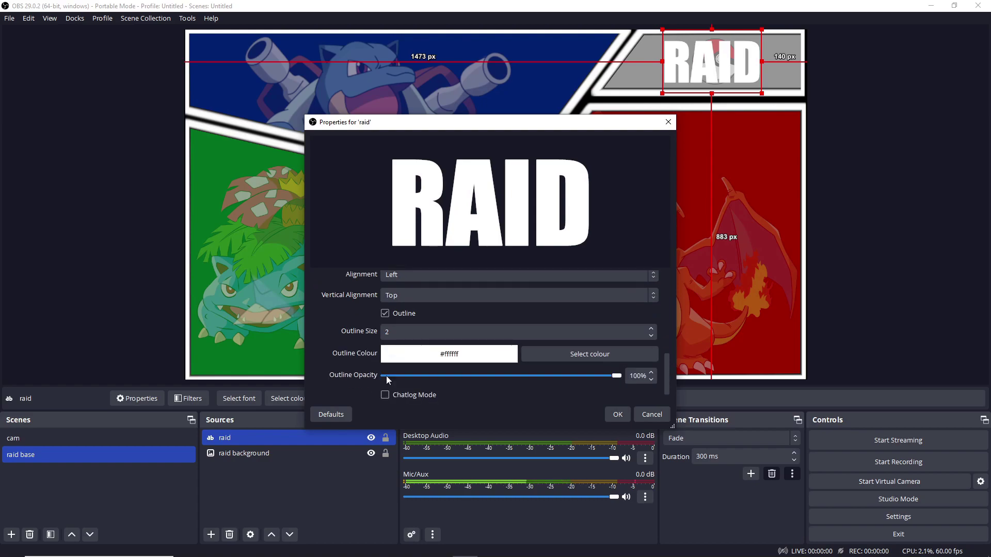
left_click(590, 354)
left_click(360, 178)
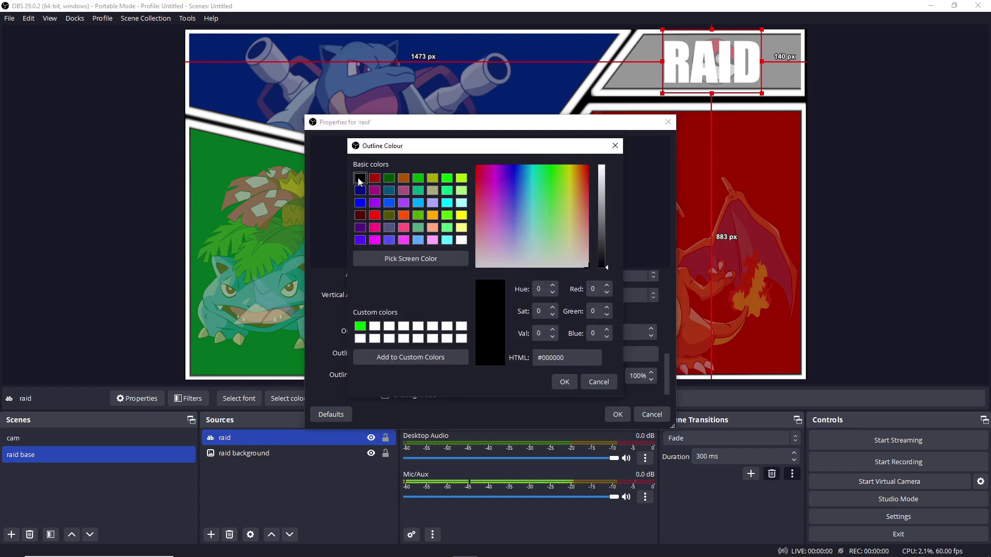
left_click(566, 383)
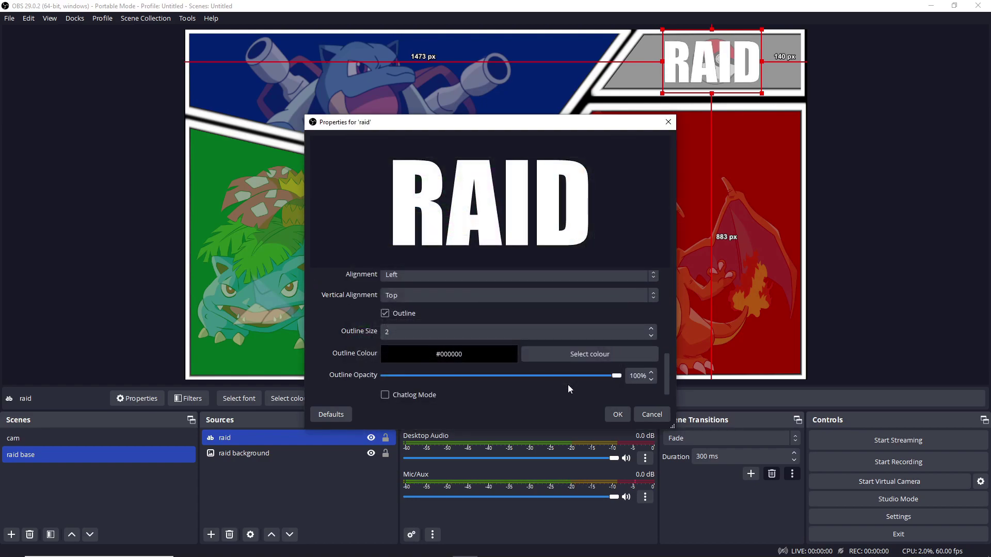
Step: Increase the outline size until the RAID letters have a thick black border, apply it, and deselect the source
scroll(580, 360, "down", 1)
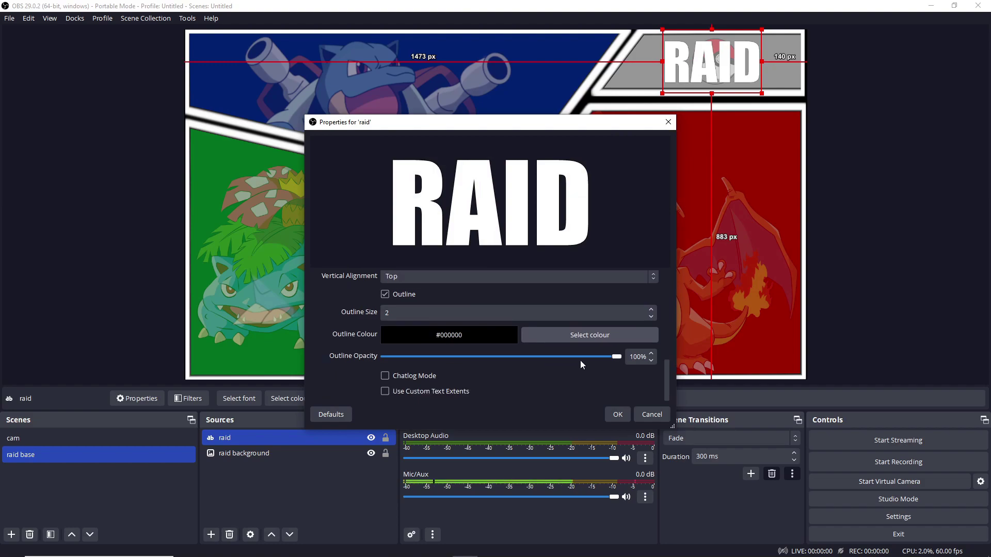
left_click(651, 309)
left_click(651, 310)
left_click(651, 309)
left_click(651, 310)
left_click(651, 310)
left_click(651, 311)
left_click(651, 310)
left_click(651, 310)
left_click(651, 310)
left_click(651, 310)
left_click(651, 310)
left_click(651, 310)
key("Return")
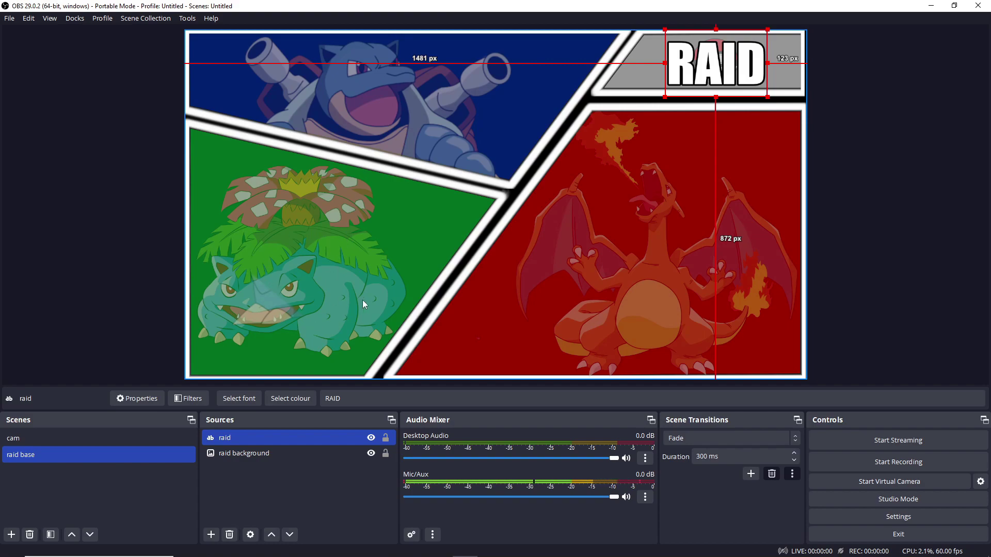
left_click(143, 221)
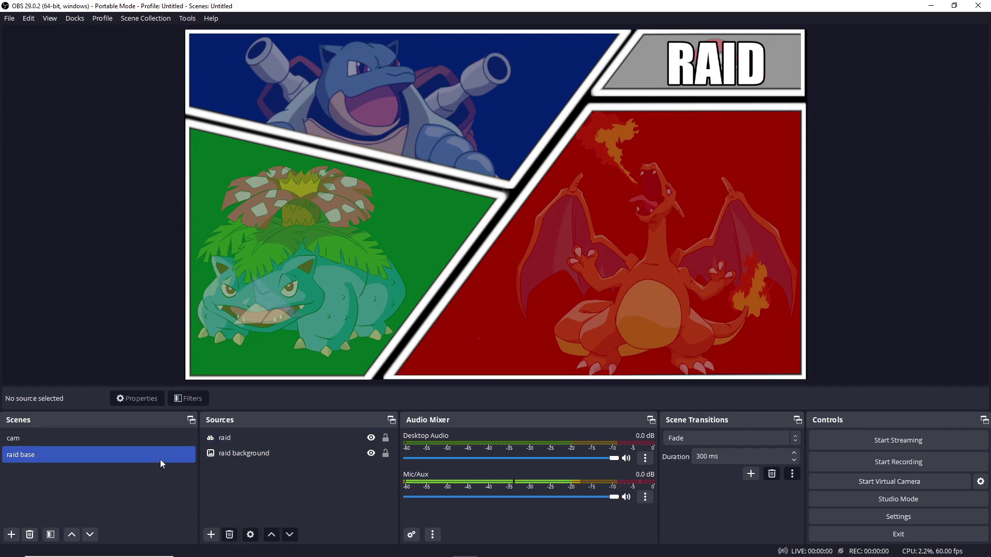
Step: Add a new Text (GDI+) source named "RAID NUMBERS" to the raid base scene
left_click(216, 534)
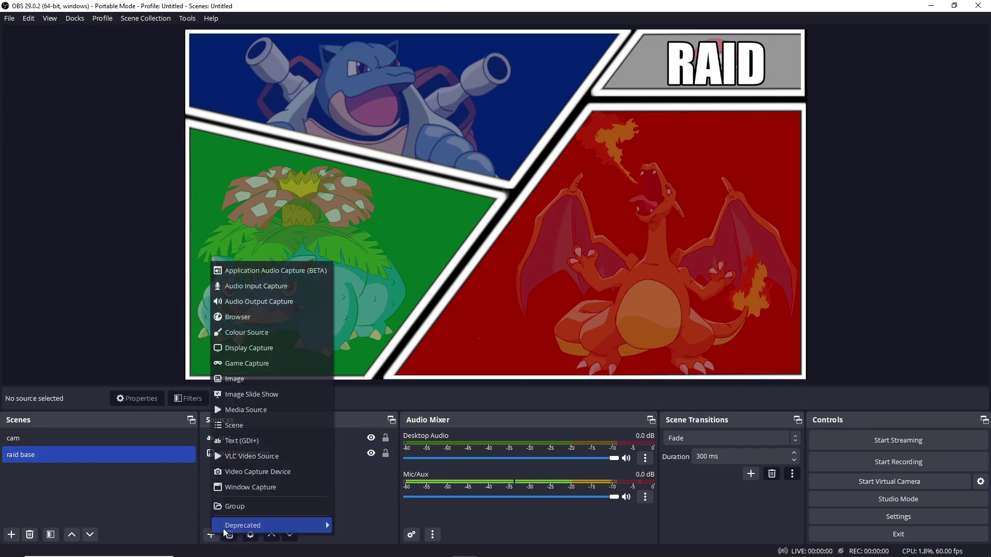
left_click(257, 440)
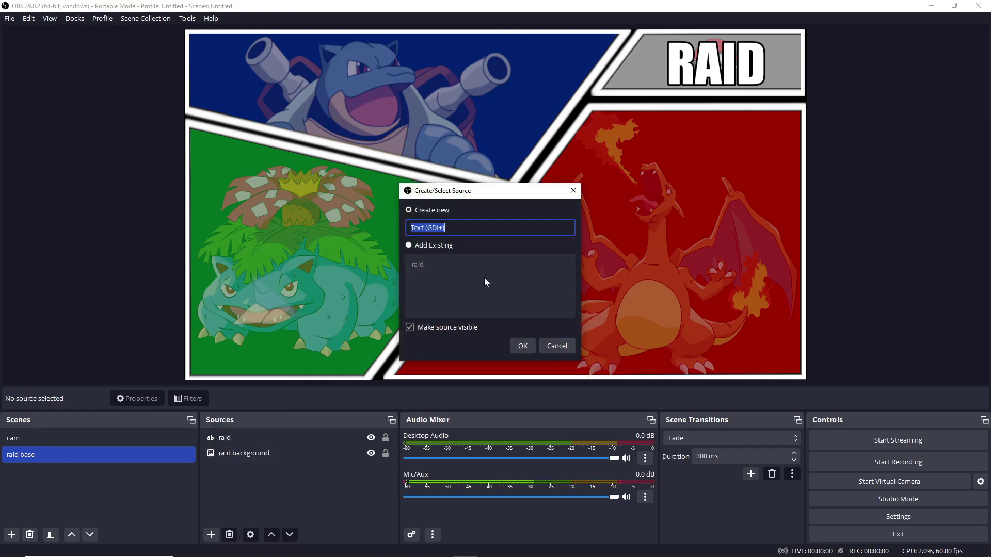
type("RAID NUMBERS")
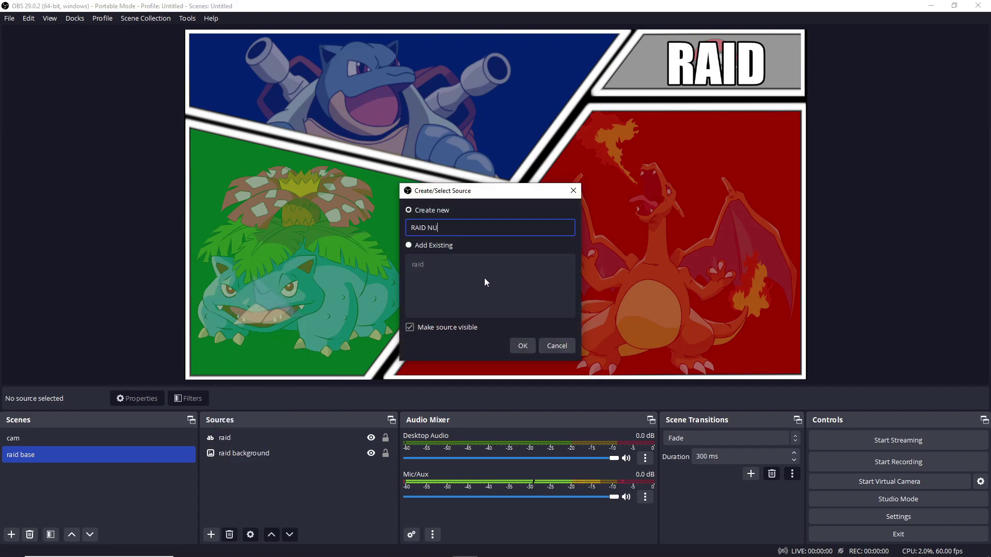
key("Return")
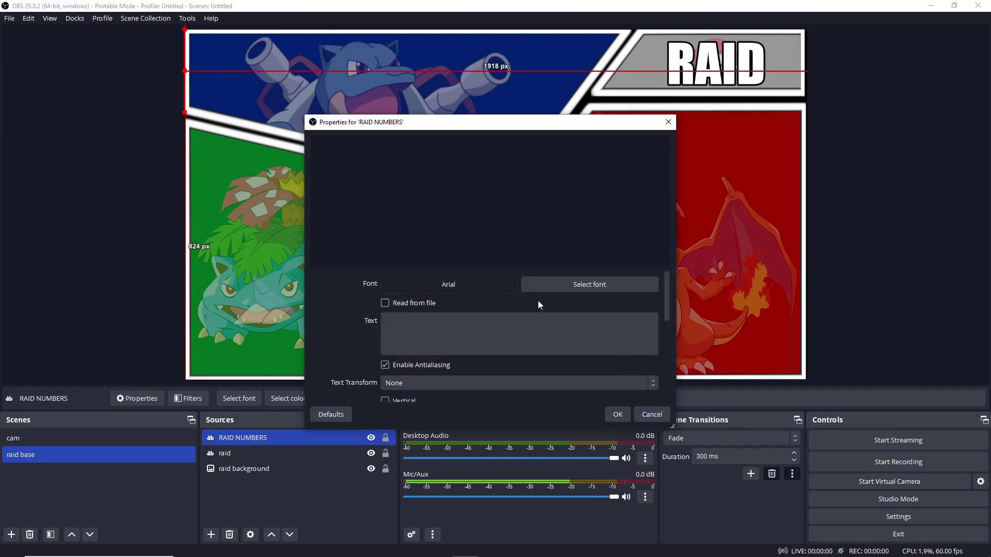
Step: Set the RAID NUMBERS font to Impact Regular with placeholder text SDSDSD, and place it in the middle of the blue Blastoise panel
left_click(555, 281)
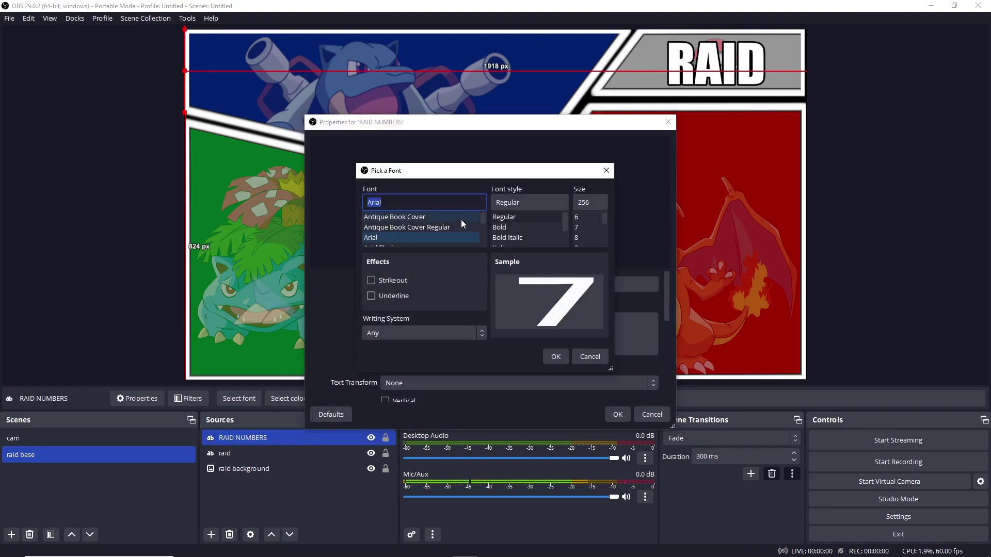
type("i")
left_click(555, 356)
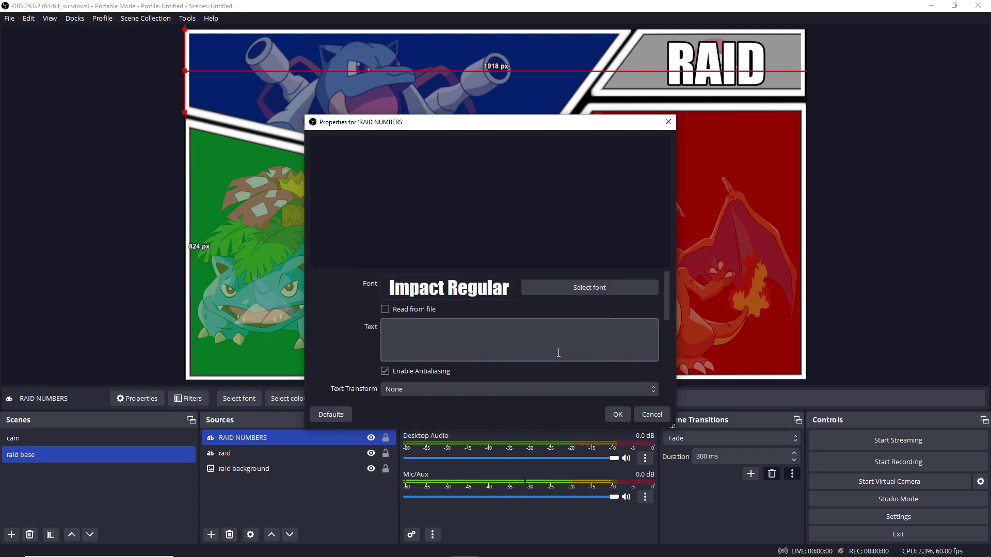
left_click(464, 337)
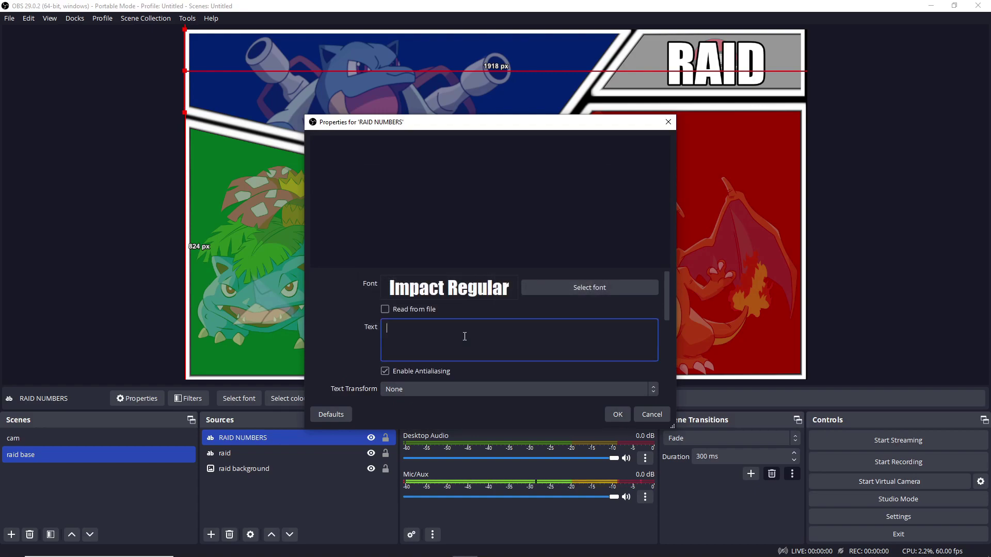
type("SDSDSD")
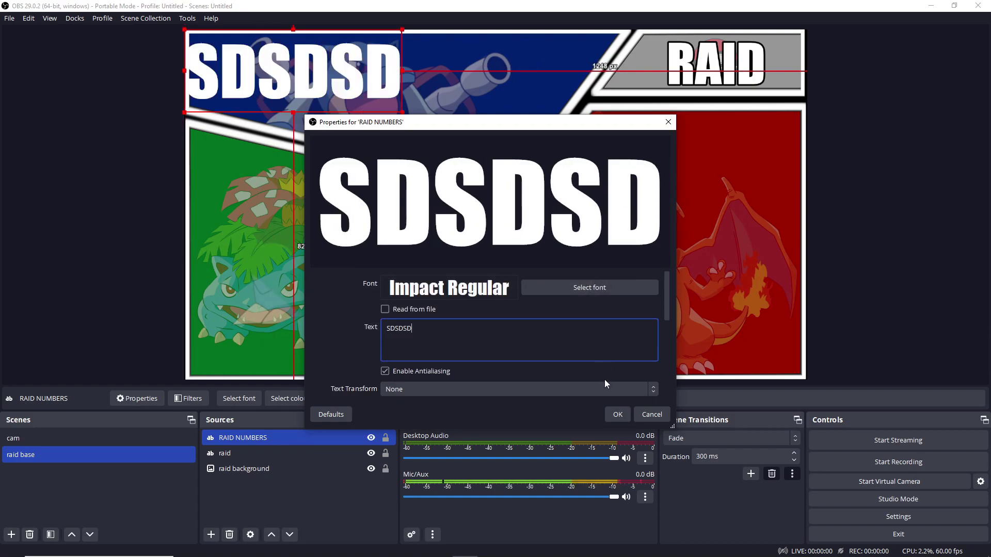
left_click(618, 415)
left_click_drag(325, 77, 408, 96)
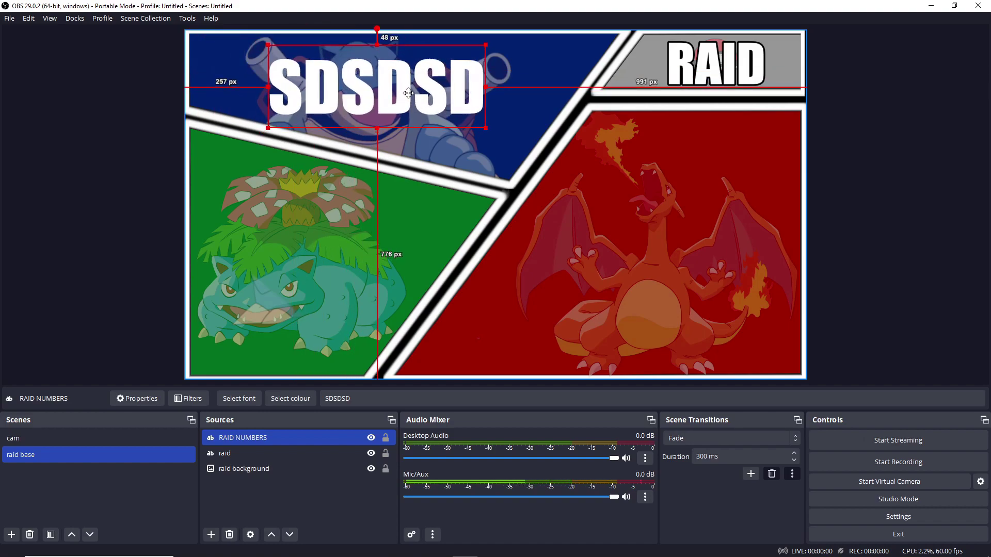
Step: Add another new Text (GDI+) source named "RAIDER" to the raid base scene
left_click(248, 468)
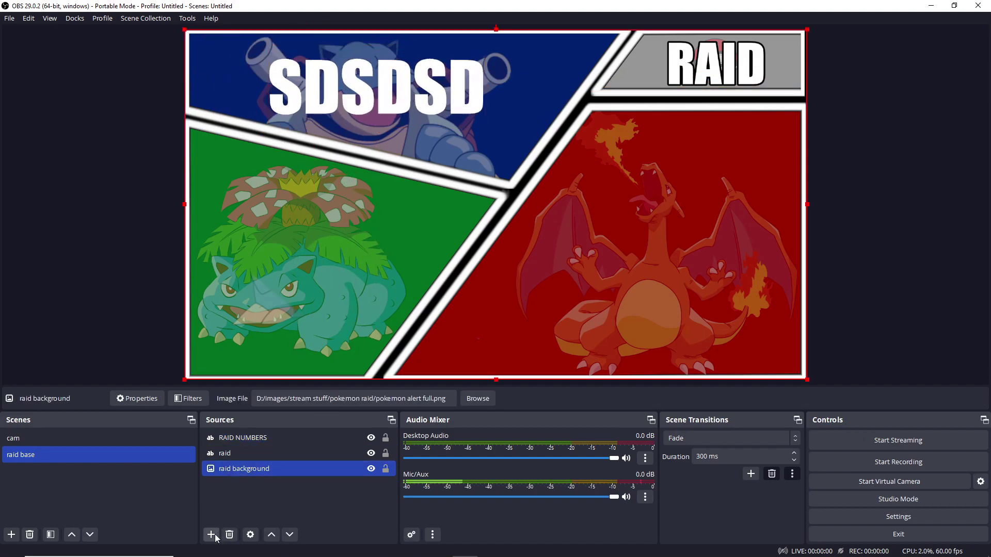
left_click(211, 535)
left_click(252, 438)
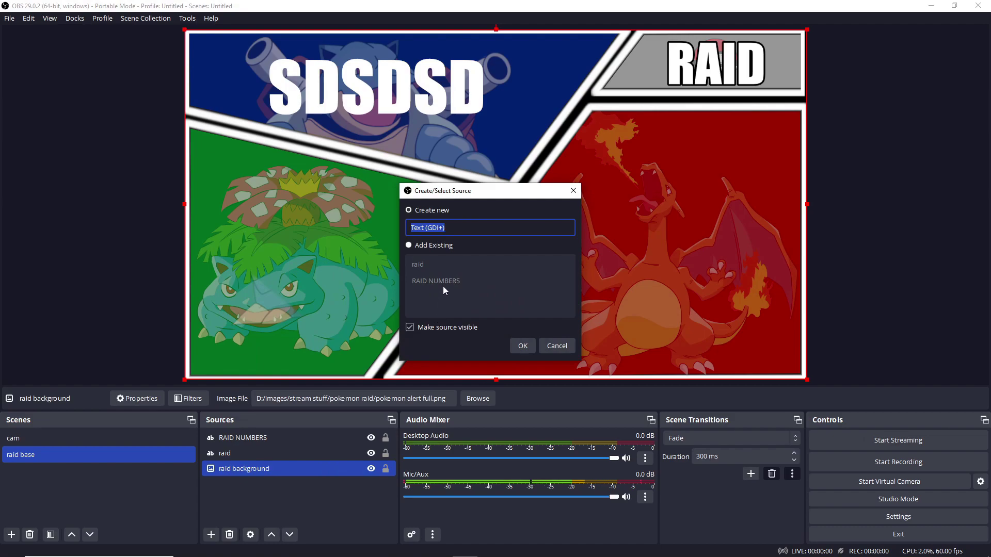
type("RAIDER")
key("Return")
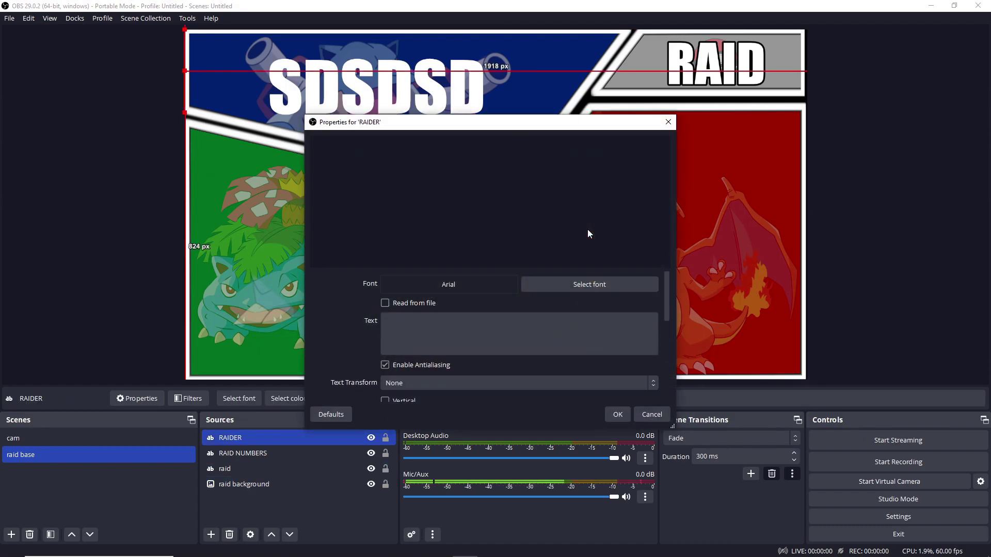
Step: Set the RAIDER font to Impact Regular with placeholder text DFDFDF, and place it in the lower part of the green Venusaur panel
left_click(581, 285)
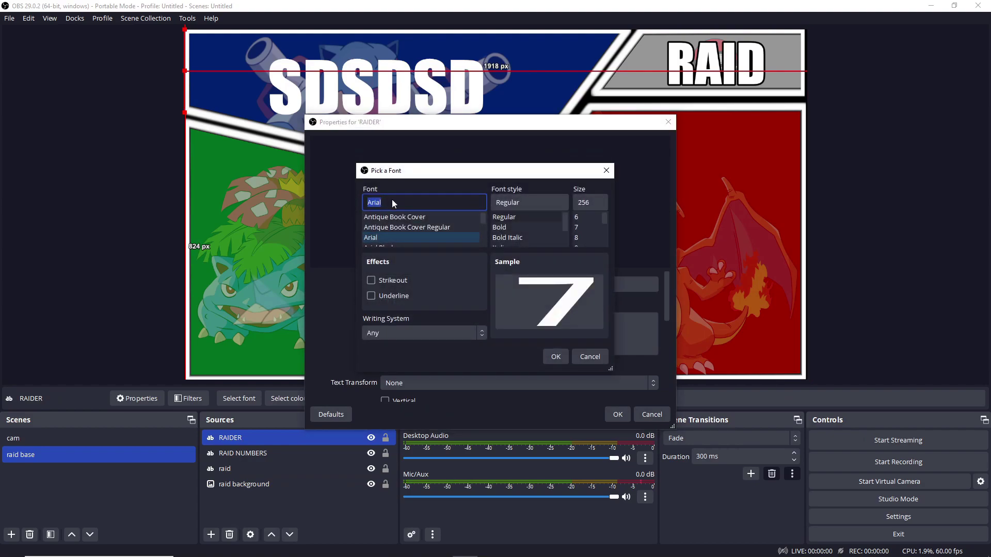
type("i")
left_click(554, 355)
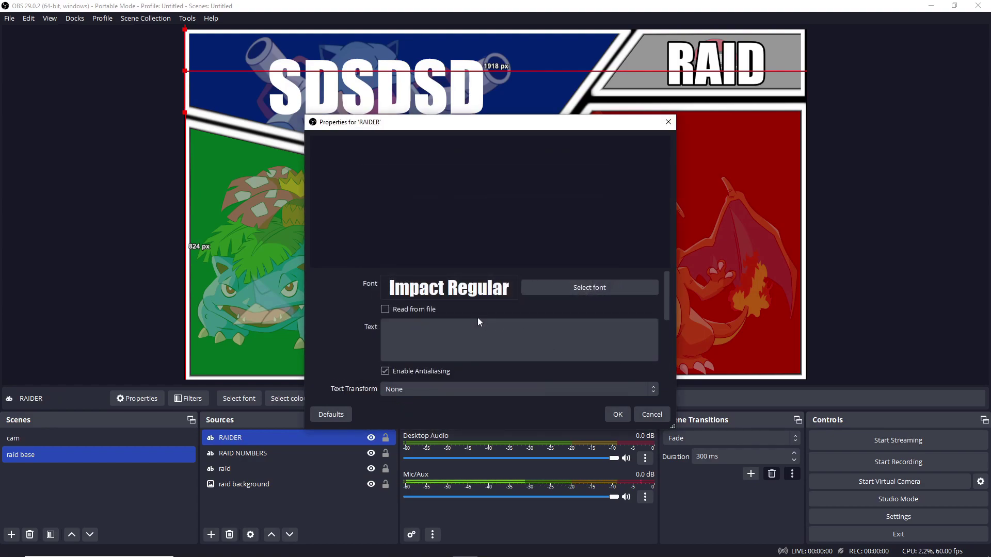
scroll(475, 318, "down", 2)
scroll(474, 320, "up", 3)
scroll(475, 314, "down", 1)
left_click(480, 299)
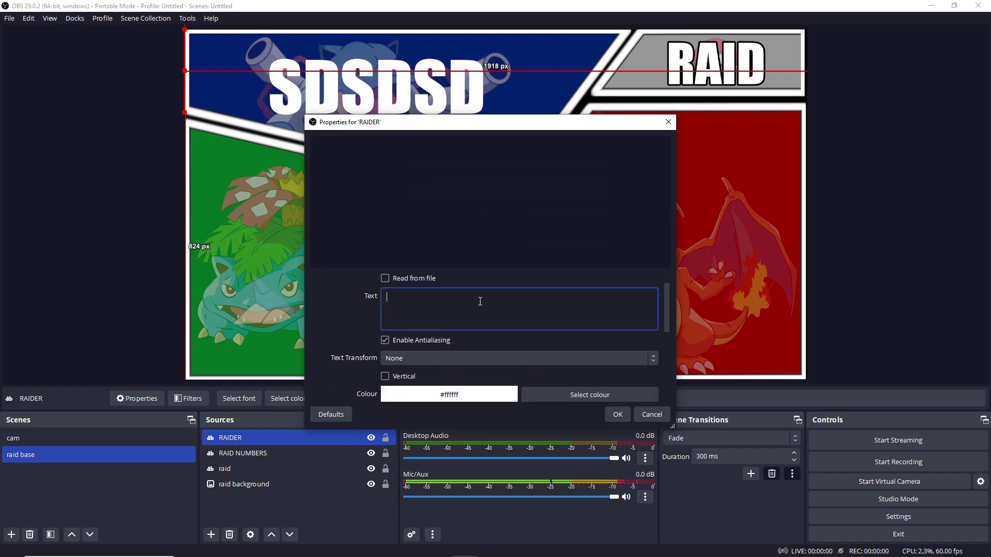
type("DFDFDF")
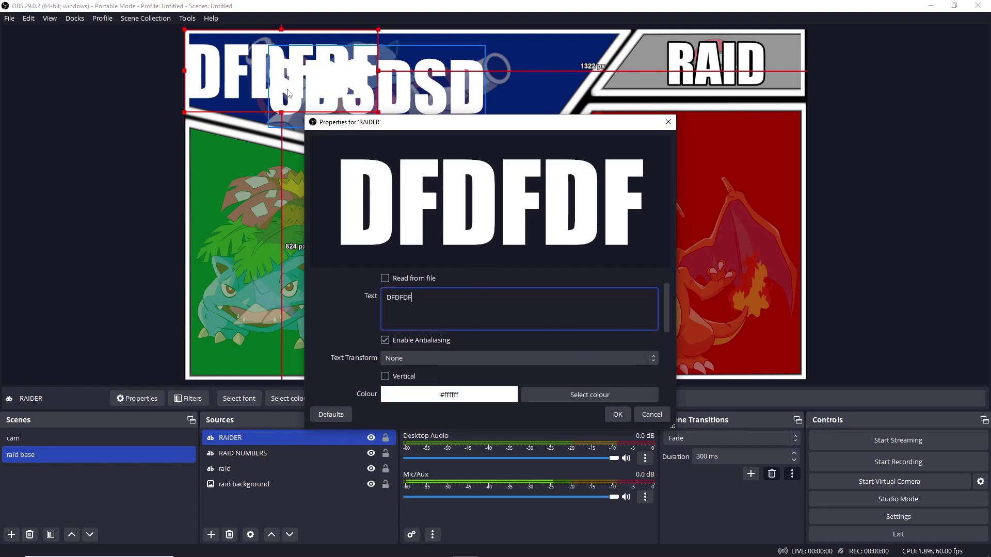
left_click_drag(259, 79, 259, 346)
left_click(617, 414)
left_click_drag(306, 338, 319, 333)
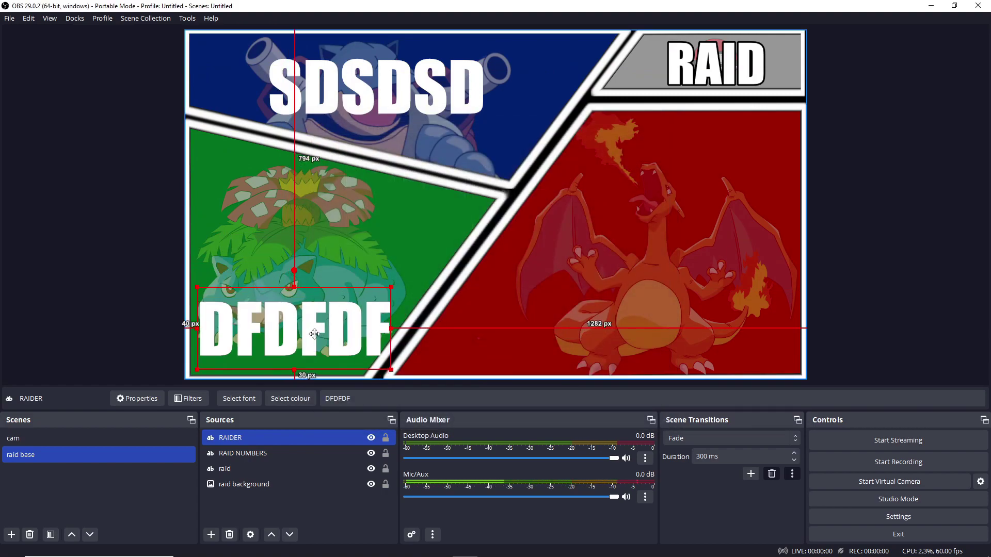
Step: Add a new Browser source named "RAID PIC" to the scene, keeping its default properties
left_click(211, 535)
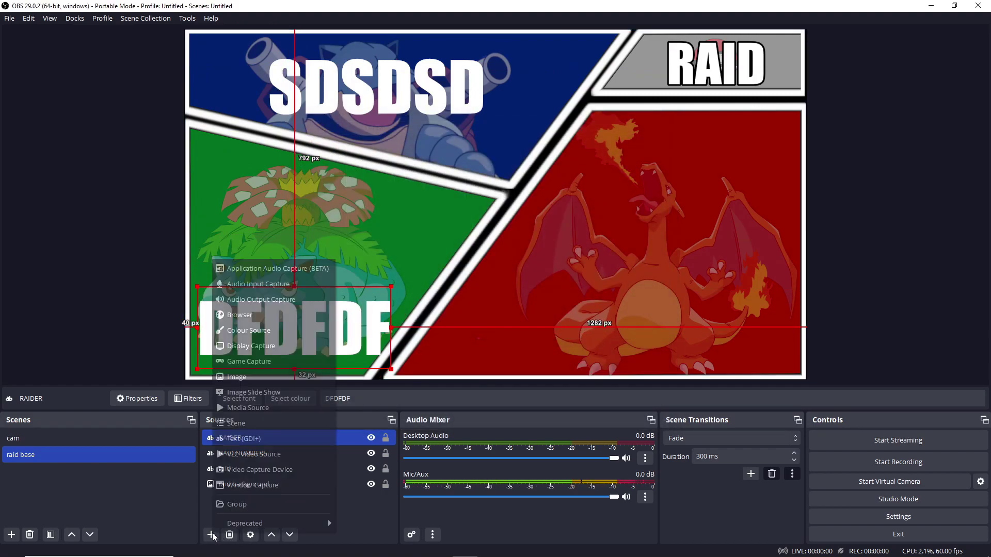
left_click(268, 316)
type("RAID PIC")
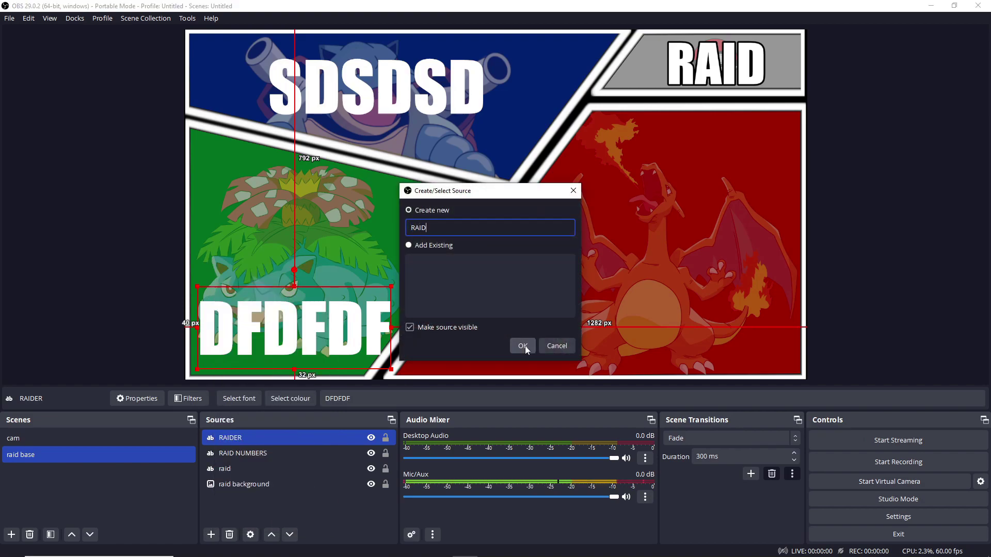
left_click(523, 346)
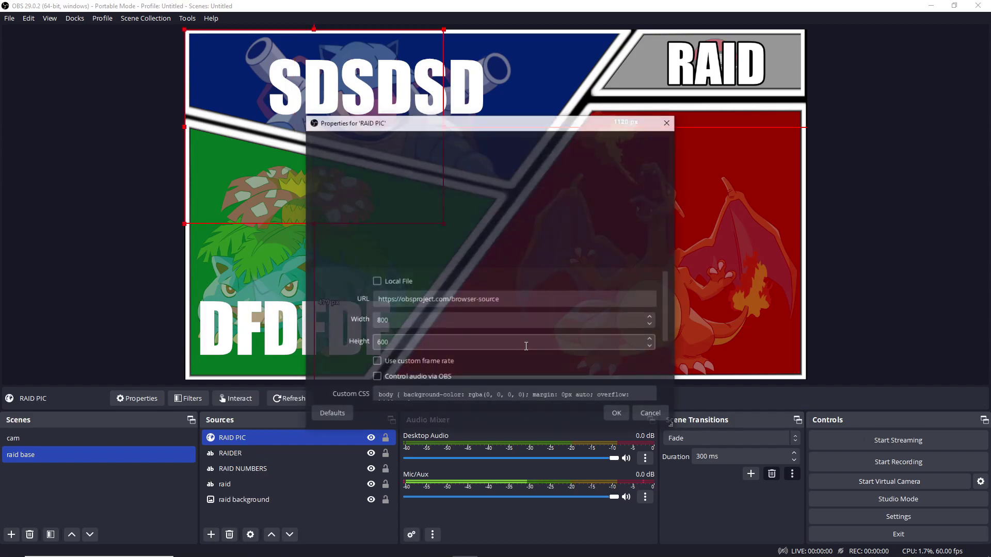
left_click(617, 415)
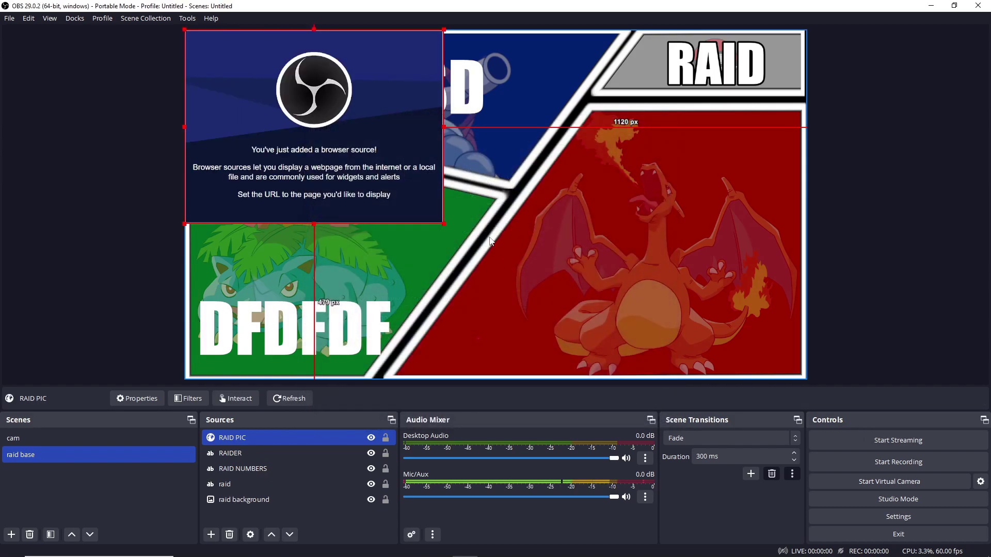
Step: Shrink the RAID PIC browser source and place it in the green panel just above the DFDFDF text
left_click_drag(443, 225, 288, 104)
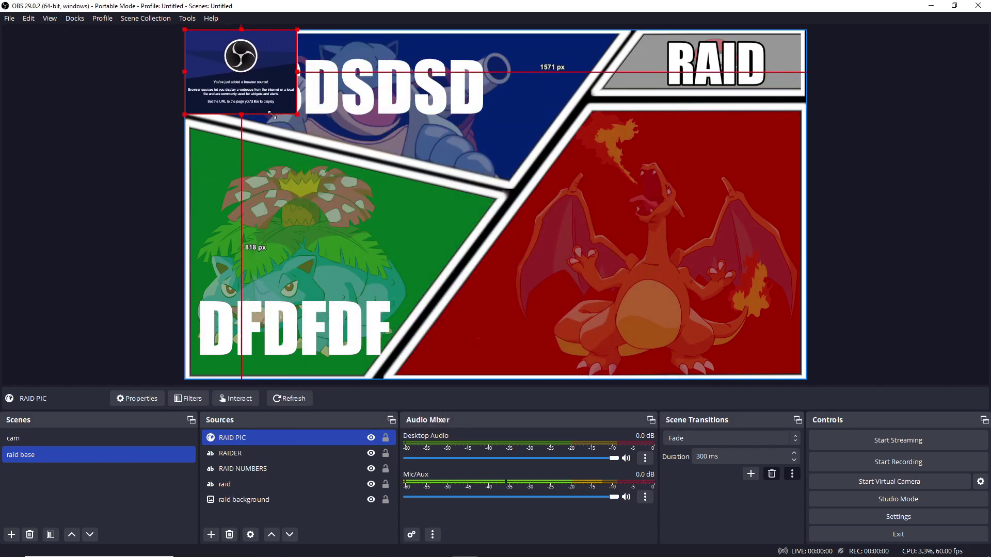
left_click_drag(256, 72, 299, 203)
left_click_drag(333, 236, 364, 261)
left_click_drag(318, 221, 319, 236)
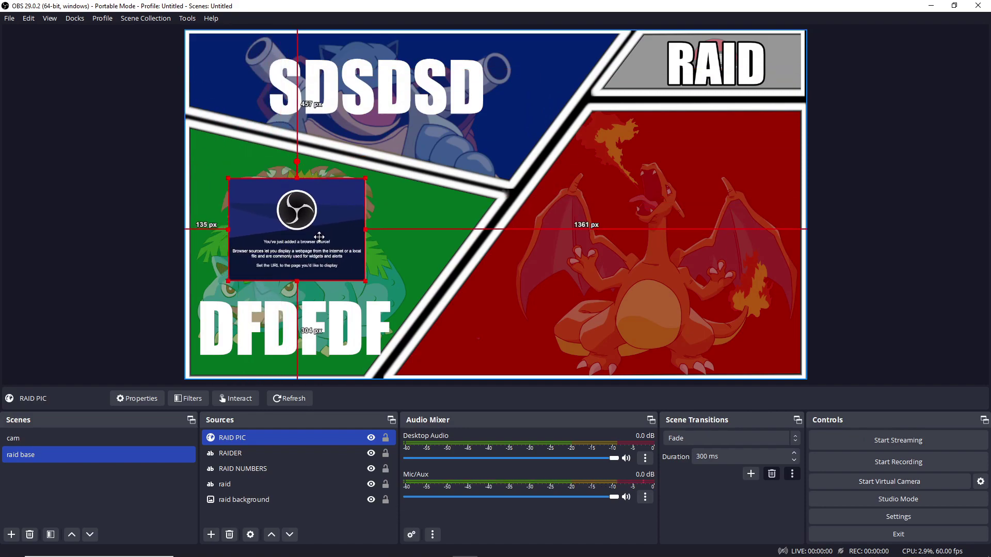
Step: Paste the copied webcam Video Capture Device source into the raid base scene
key("ctrl+v")
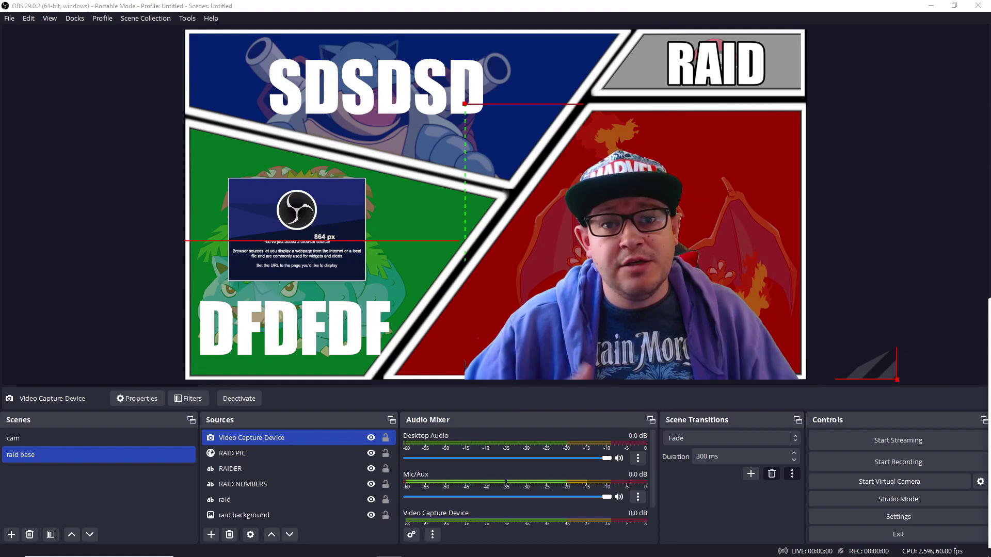
Step: Switch to Streamer.bot and add a new action named "RAID" in the group "obs portable"
key("alt+Tab")
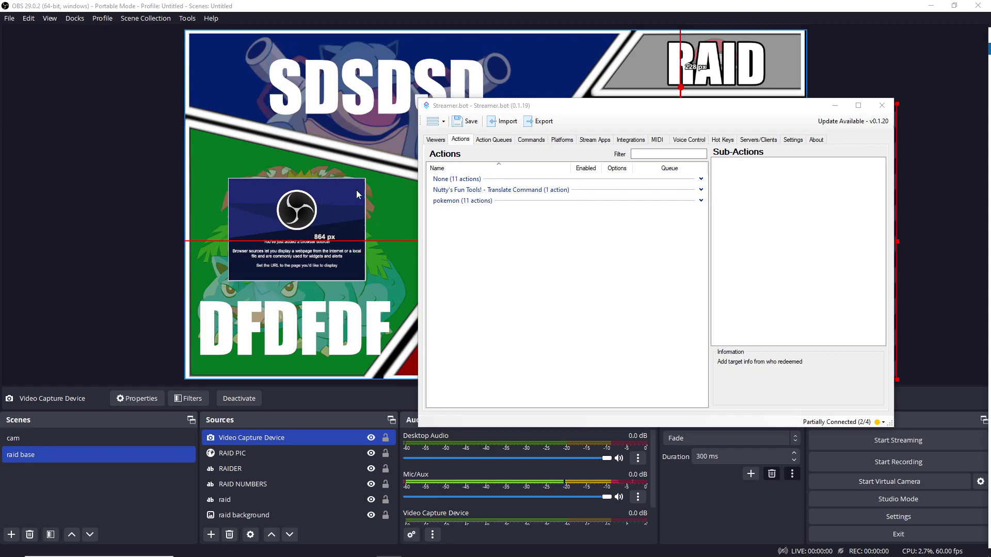
right_click(544, 243)
left_click(550, 246)
type("RAID")
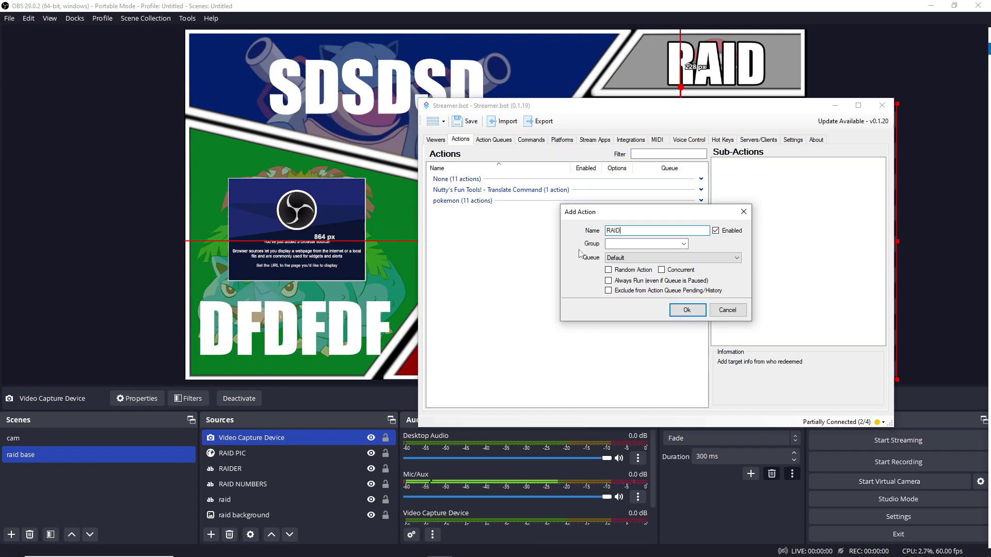
key("Return")
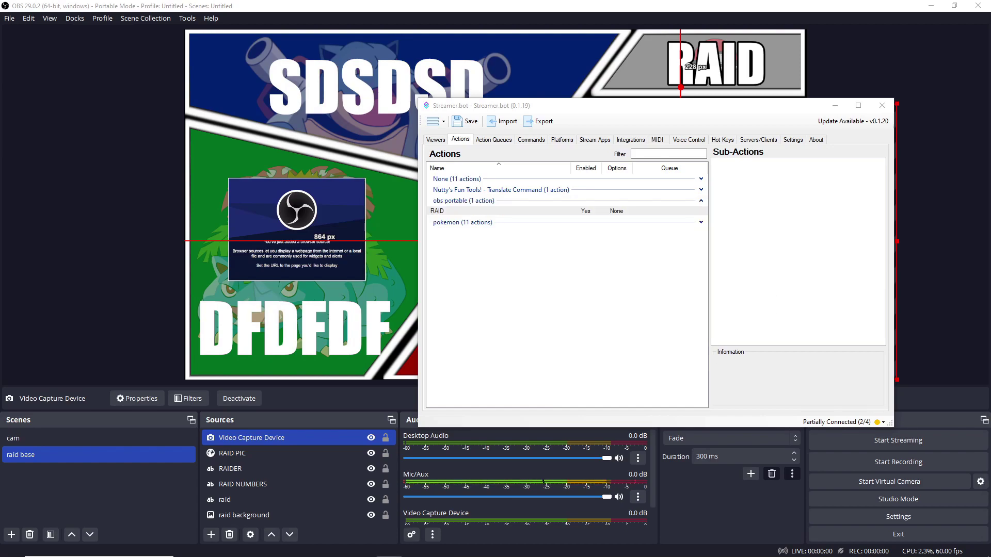
Step: Add a Twitch Get User Info for Target sub-action to the RAID action, with the source type set to User
right_click(738, 190)
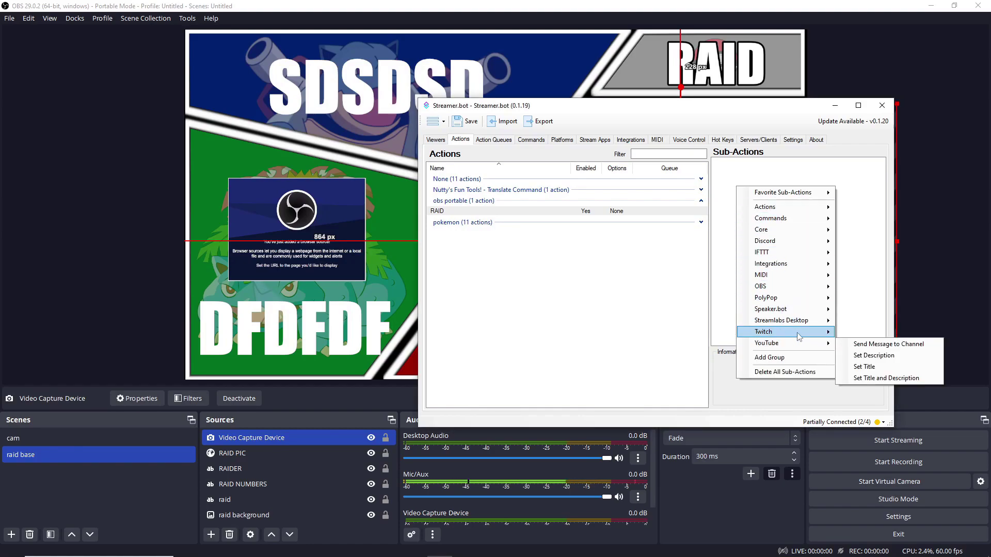
mouse_move(813, 336)
mouse_move(845, 439)
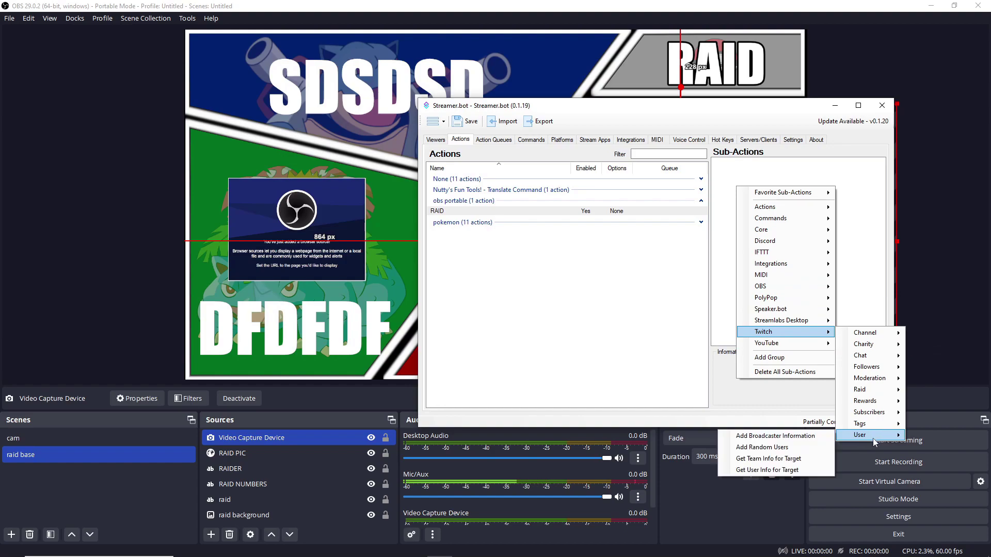
left_click(791, 471)
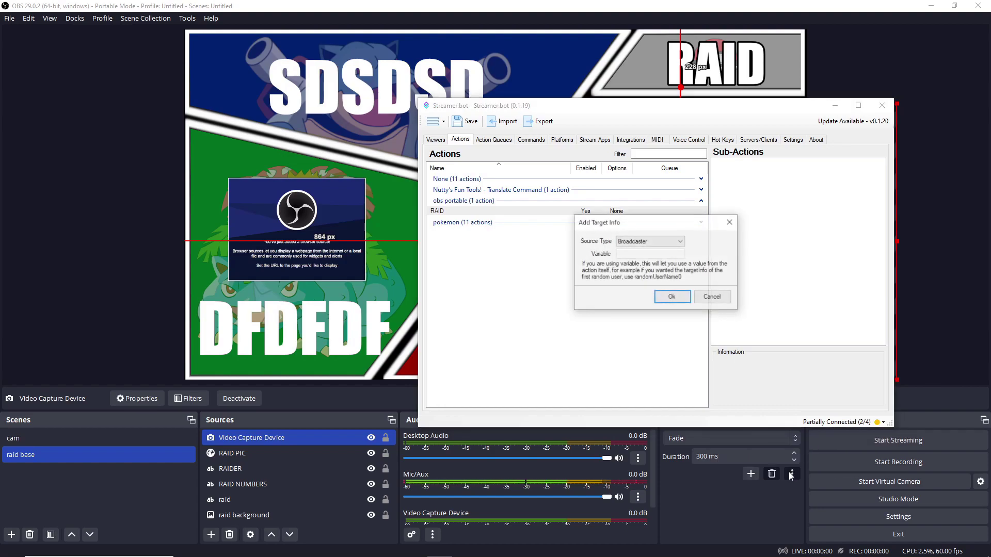
left_click(681, 241)
left_click(647, 257)
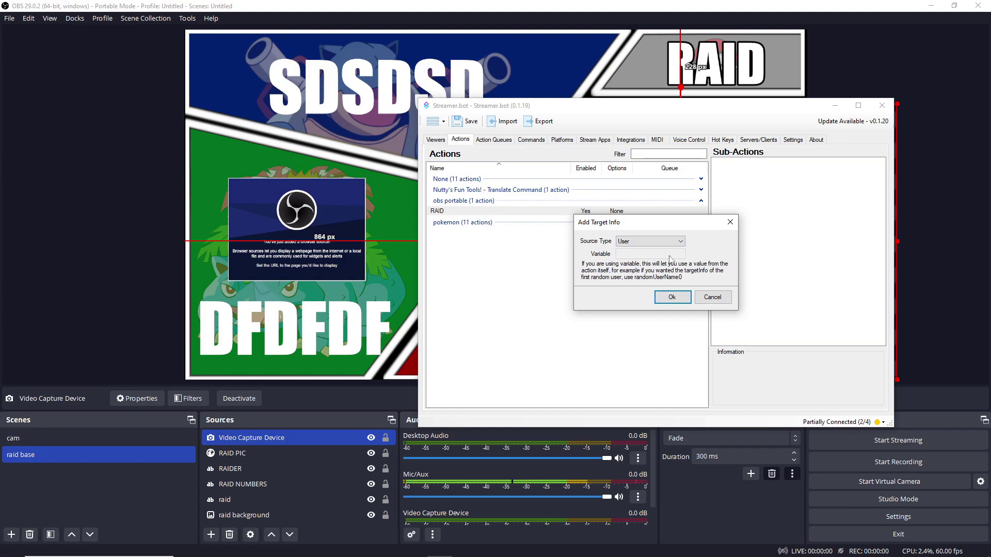
left_click(672, 298)
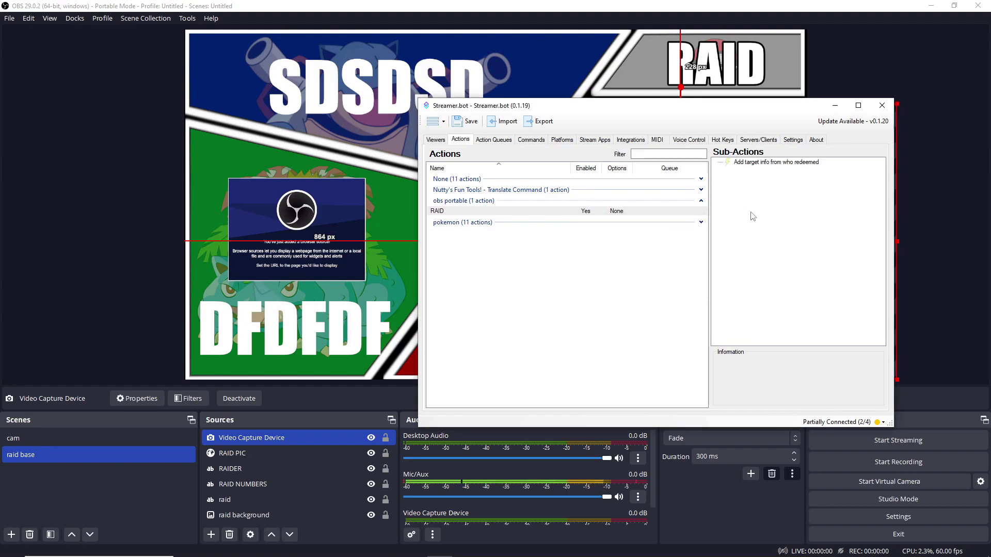
Step: Add a Delay sub-action of 1000 milliseconds to the RAID action
right_click(749, 198)
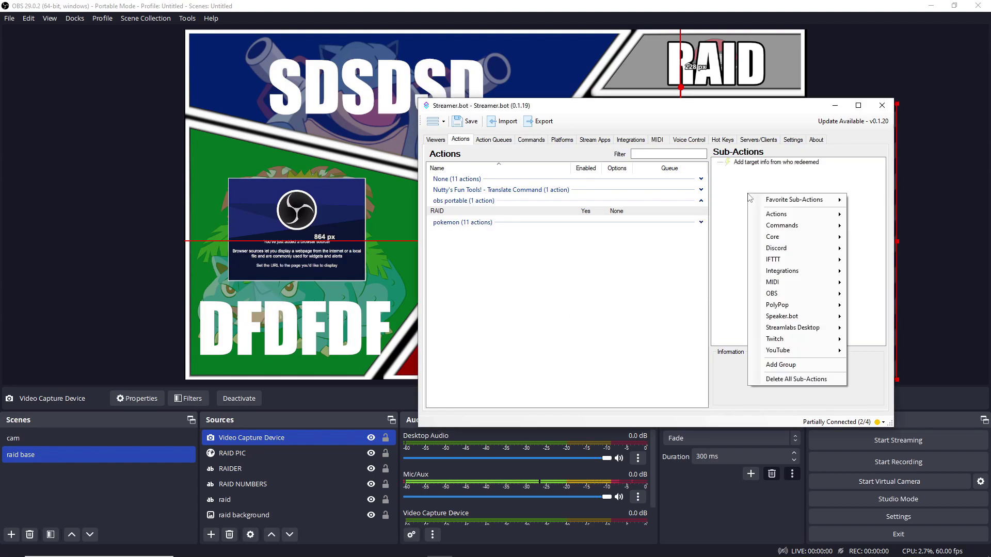
mouse_move(822, 240)
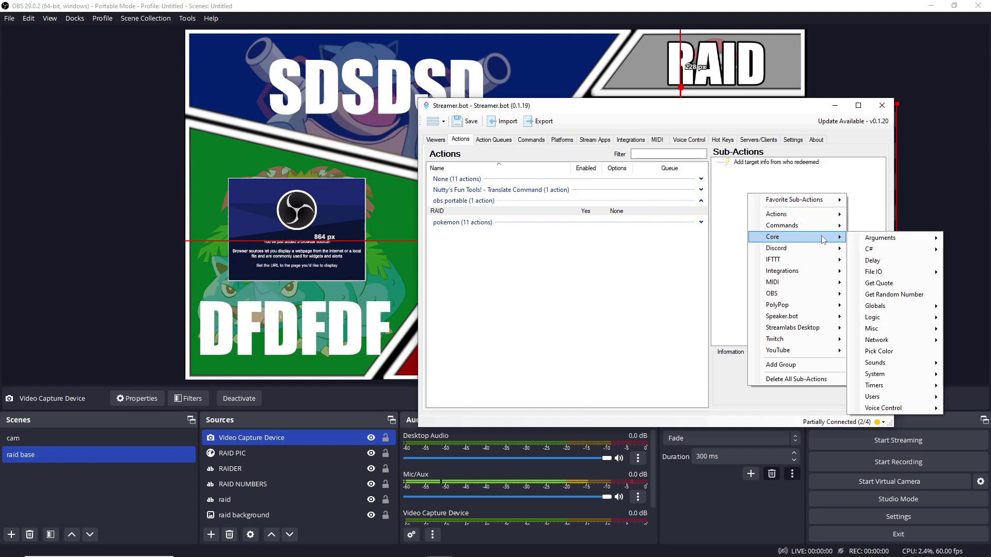
left_click(877, 260)
type("1000")
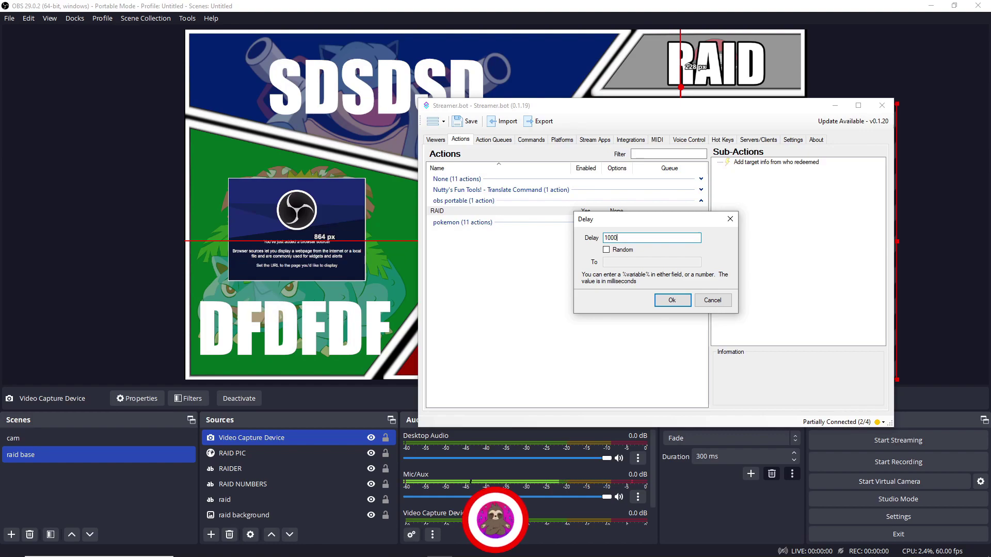
left_click(671, 301)
Step: Add a Play Sound sub-action using the "pokeon song" file from the pokemon raid folder, and turn off finish playing before continuing
right_click(746, 200)
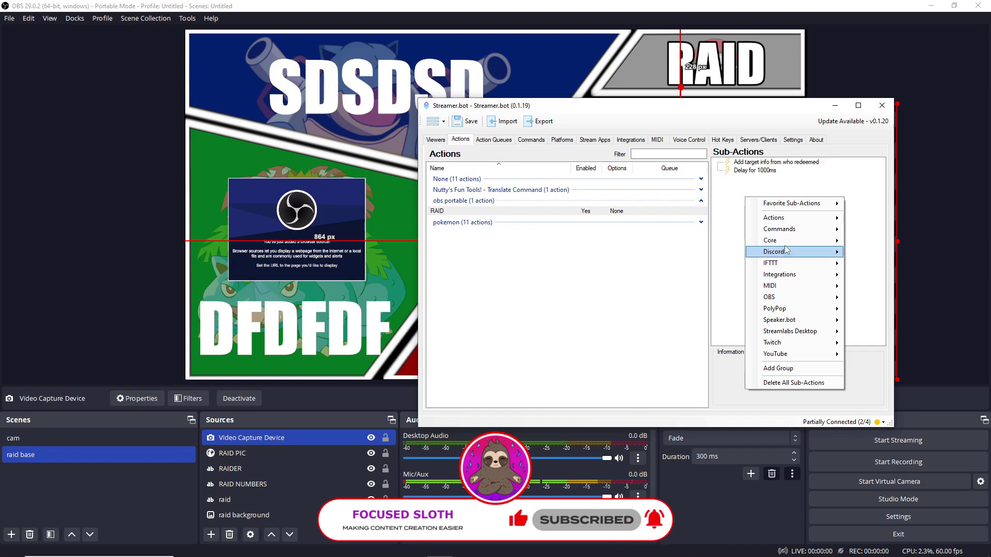
mouse_move(789, 241)
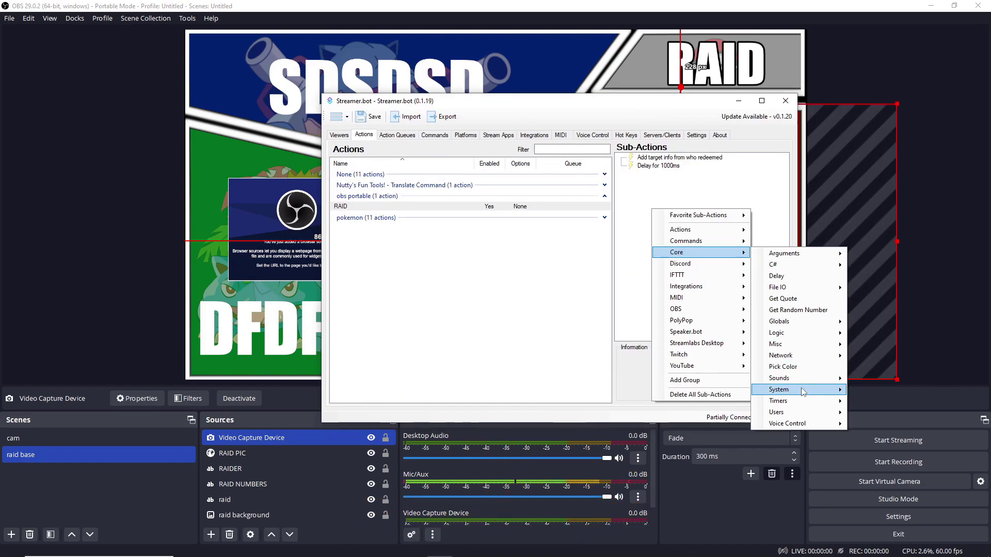
mouse_move(807, 380)
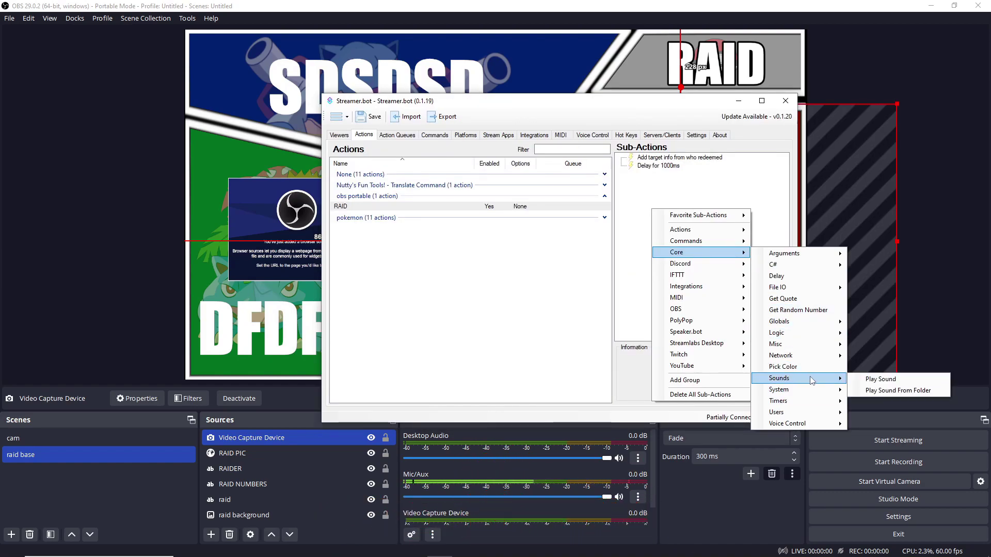
left_click(883, 380)
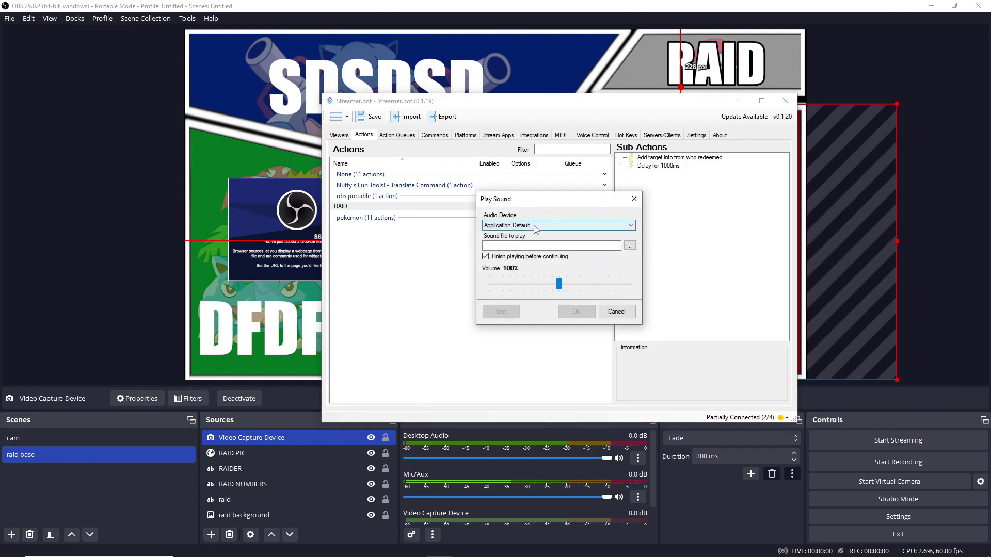
left_click(629, 246)
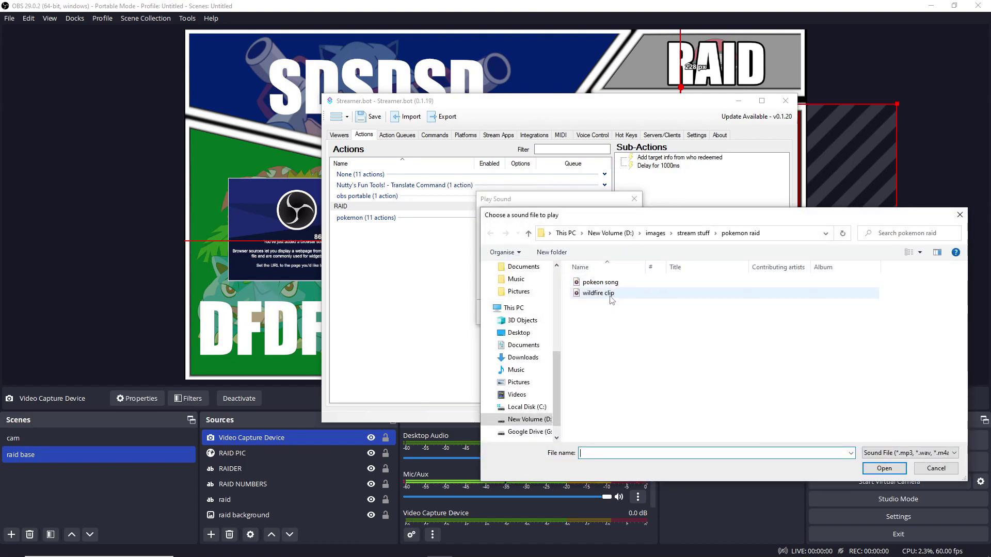
double_click(601, 282)
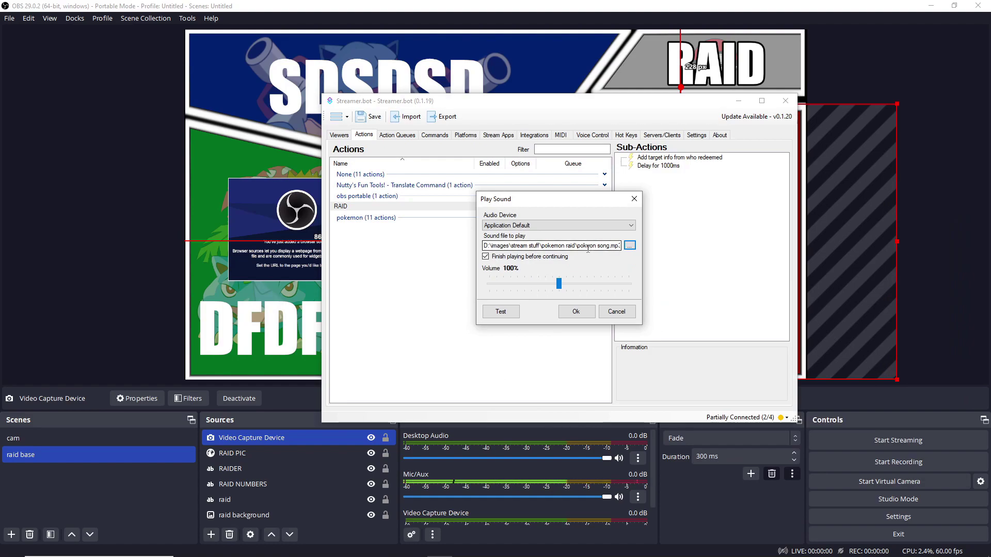
left_click(576, 311)
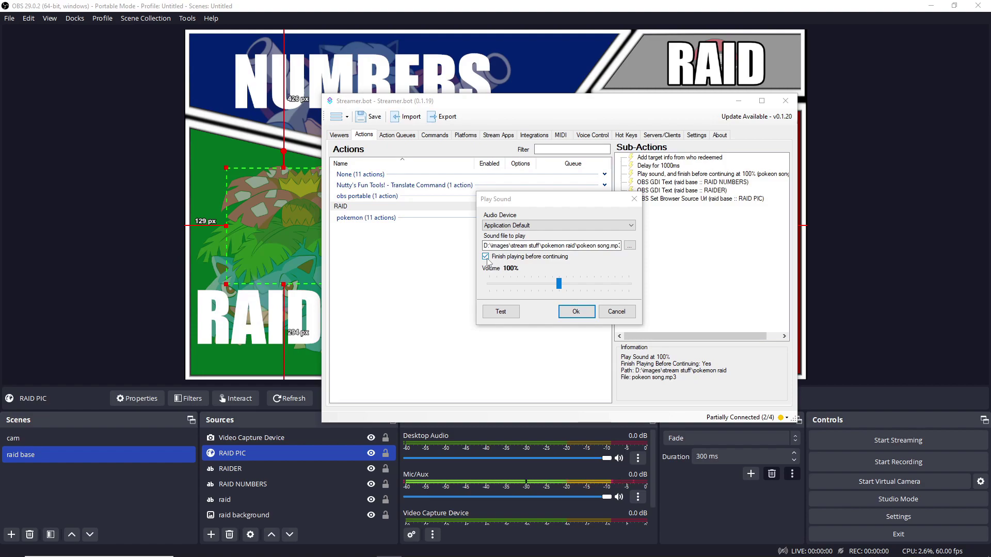
left_click(486, 258)
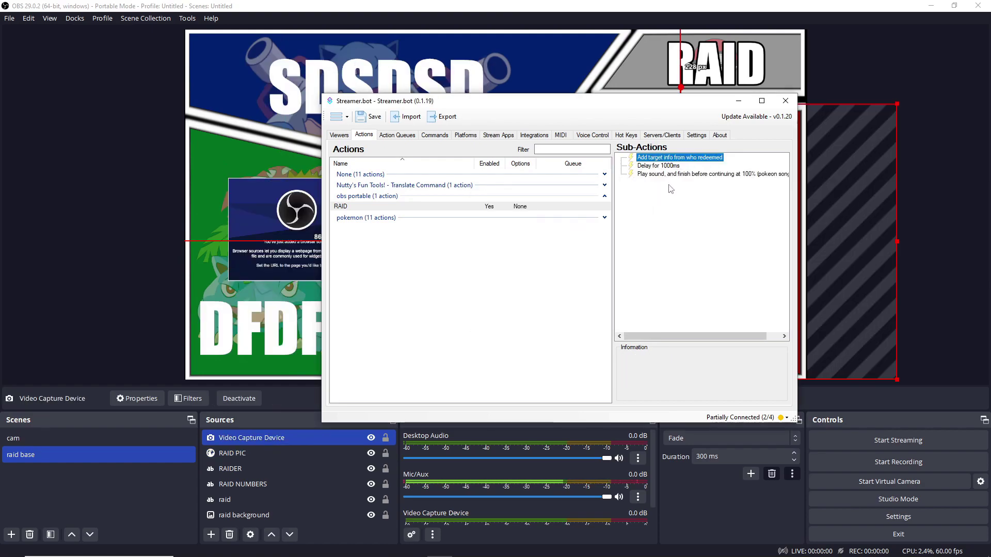
Step: Add an OBS Set GDI Text sub-action over the obs portable connection, targeting the RAID NUMBERS source in the raid base scene
left_click(666, 203)
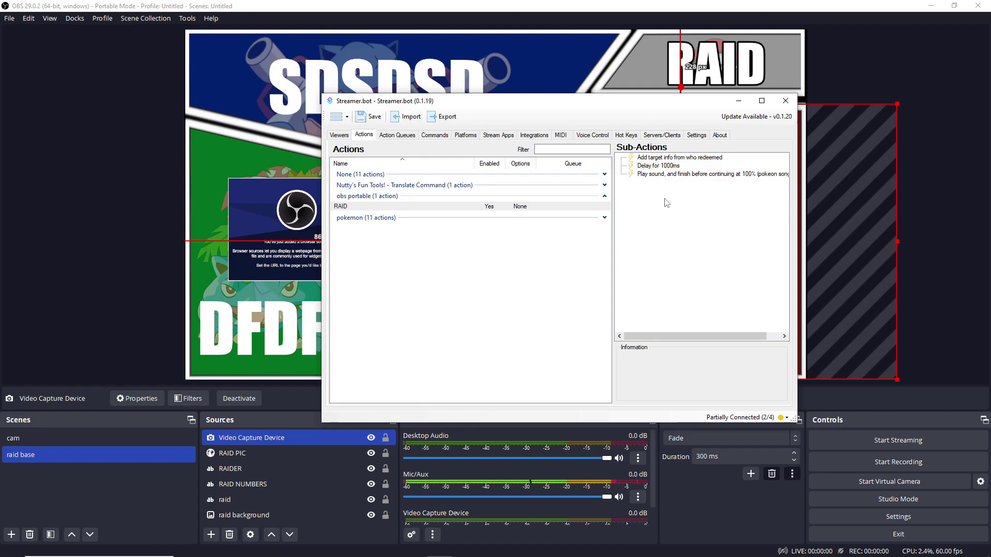
right_click(666, 203)
mouse_move(712, 299)
mouse_move(813, 403)
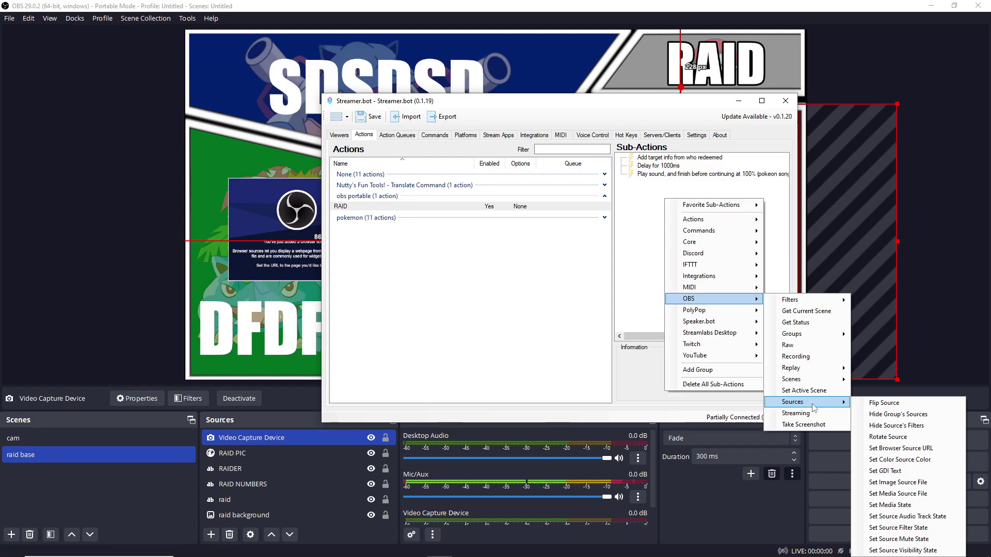
left_click(884, 471)
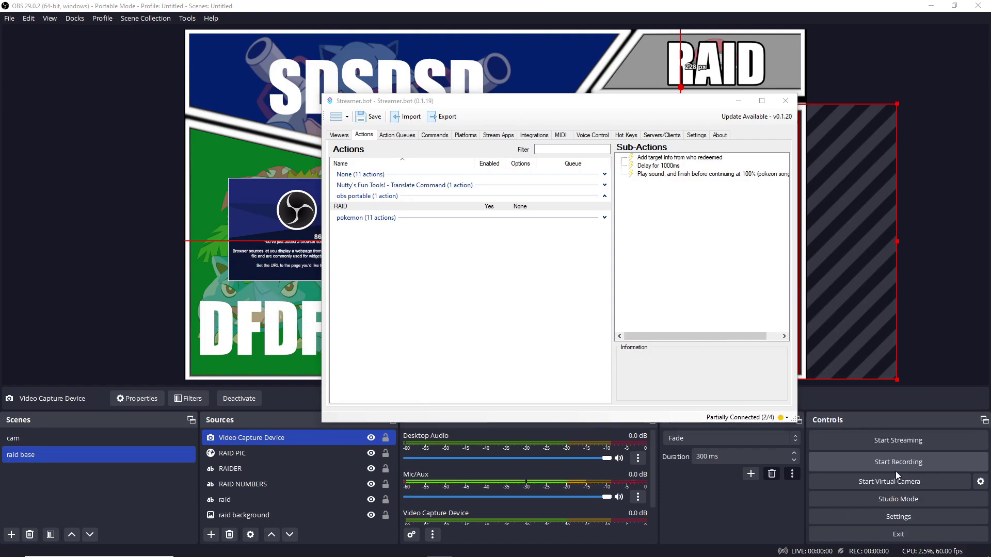
left_click(591, 208)
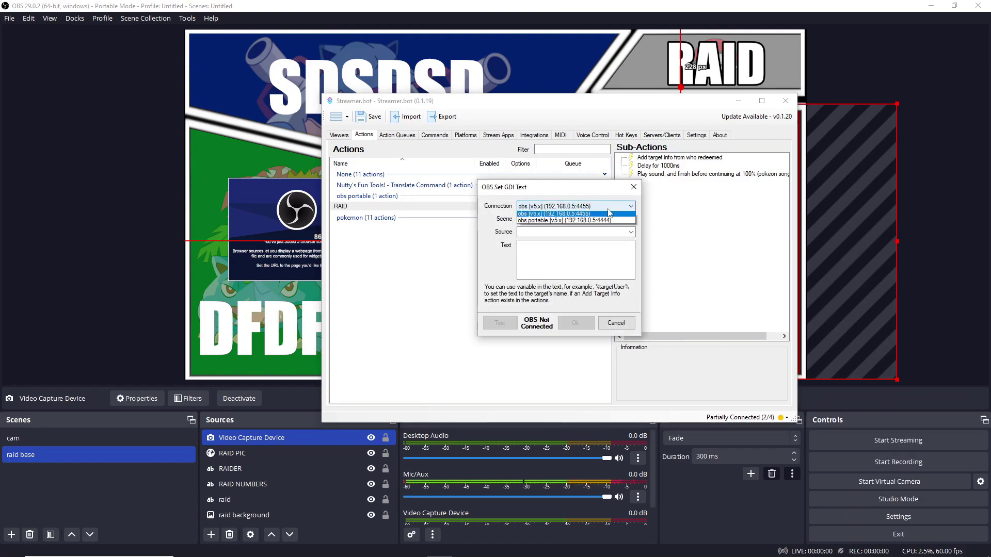
left_click(568, 223)
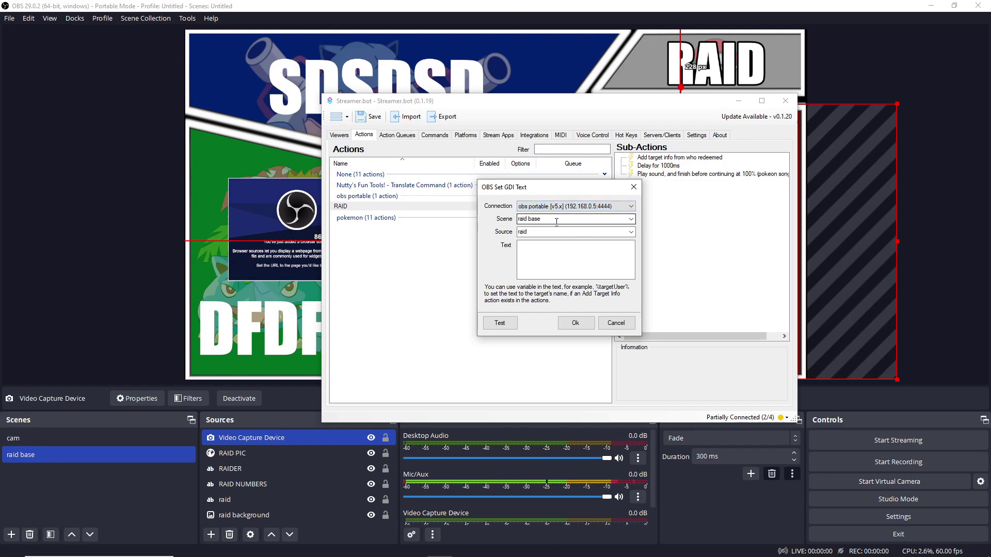
left_click(621, 233)
left_click(629, 232)
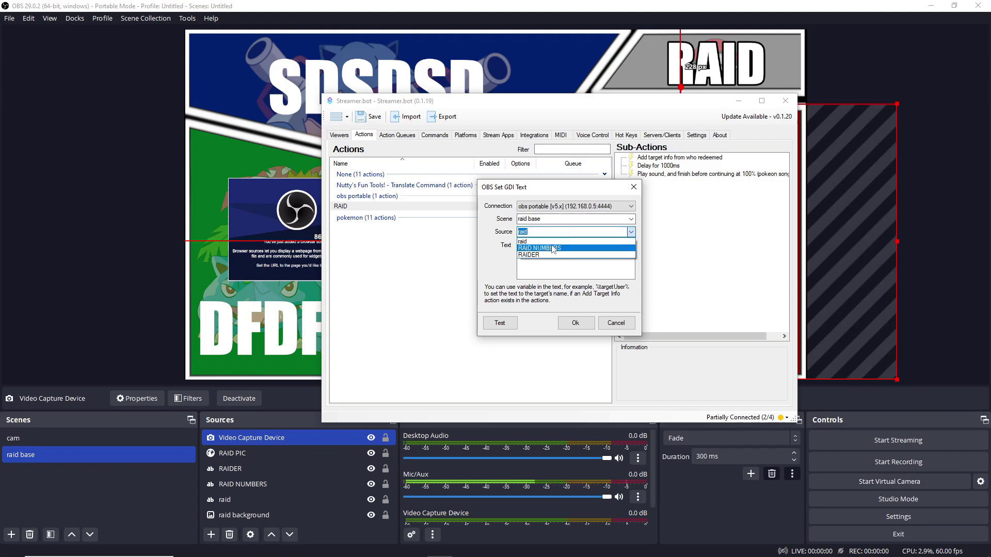
left_click(551, 249)
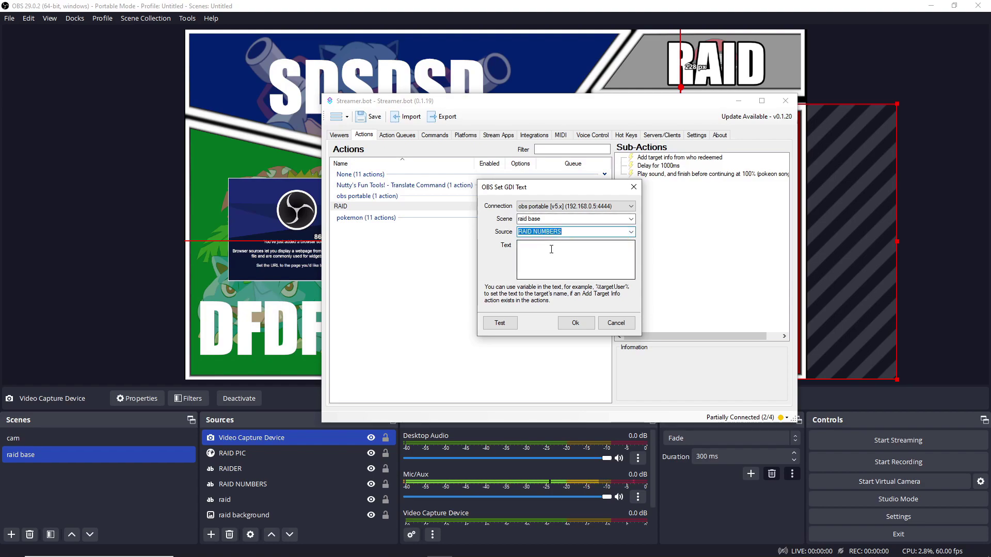
Step: Set the RAID NUMBERS text to "WITH %VIEWERS% VIEWERS" and save the sub-action
left_click(538, 253)
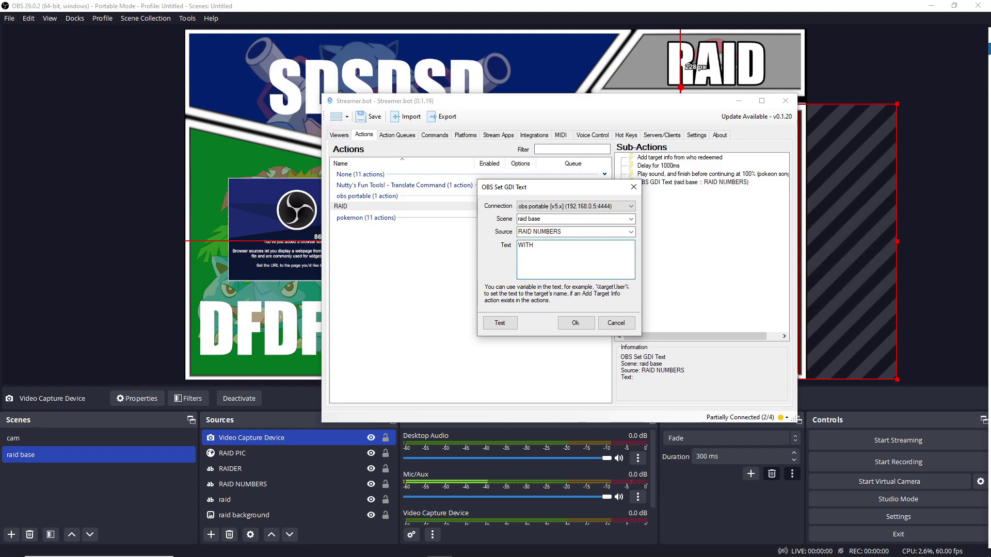
type("WITH %VIEWERS")
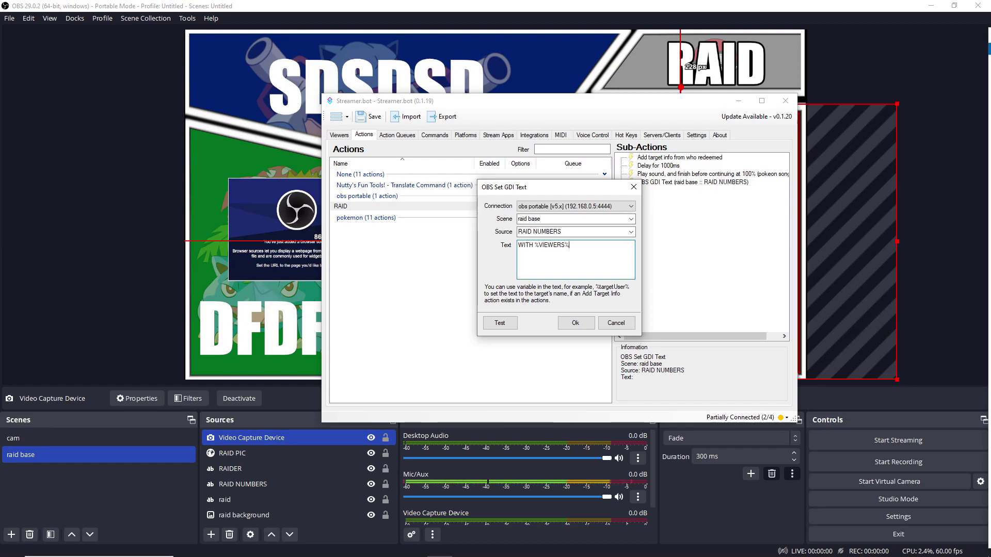
type("% VIEWERS")
left_click(582, 324)
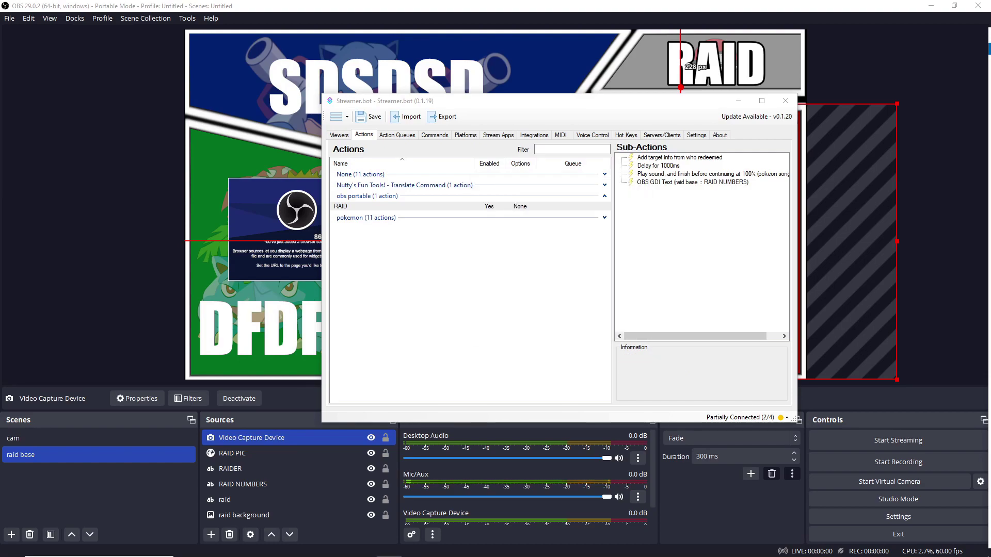
Step: Add a second OBS Set GDI Text sub-action over the obs portable connection, targeting the RAIDER source in the raid base scene
right_click(641, 210)
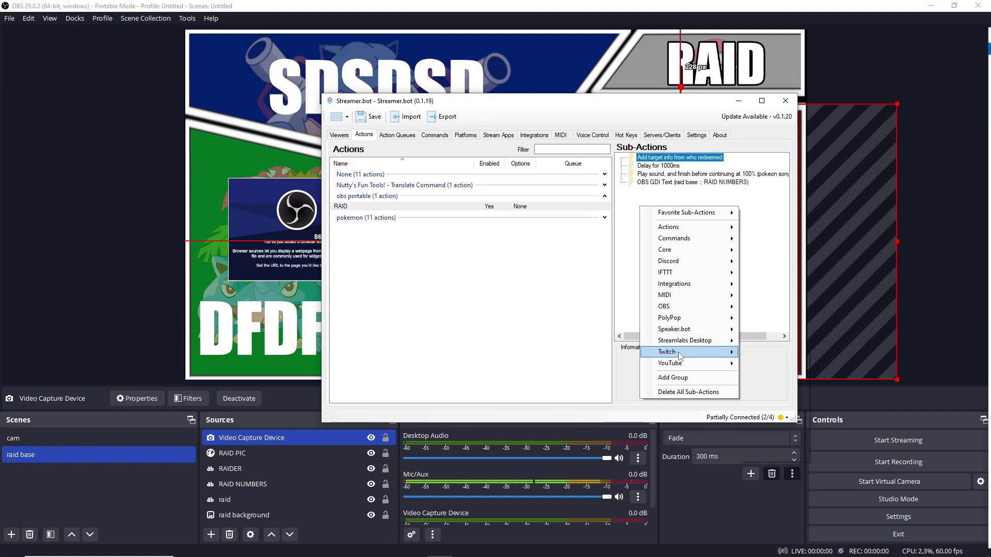
mouse_move(682, 287)
mouse_move(686, 308)
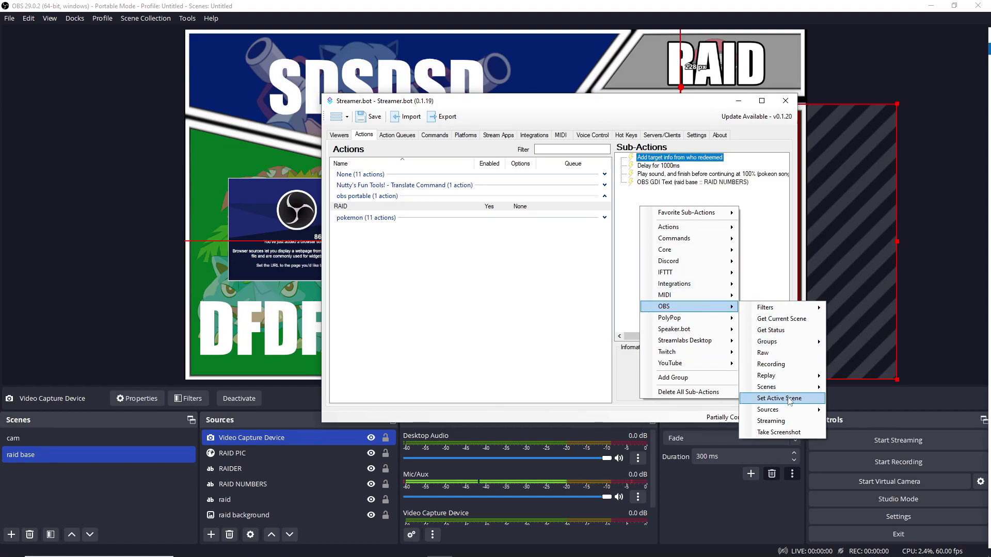
mouse_move(797, 410)
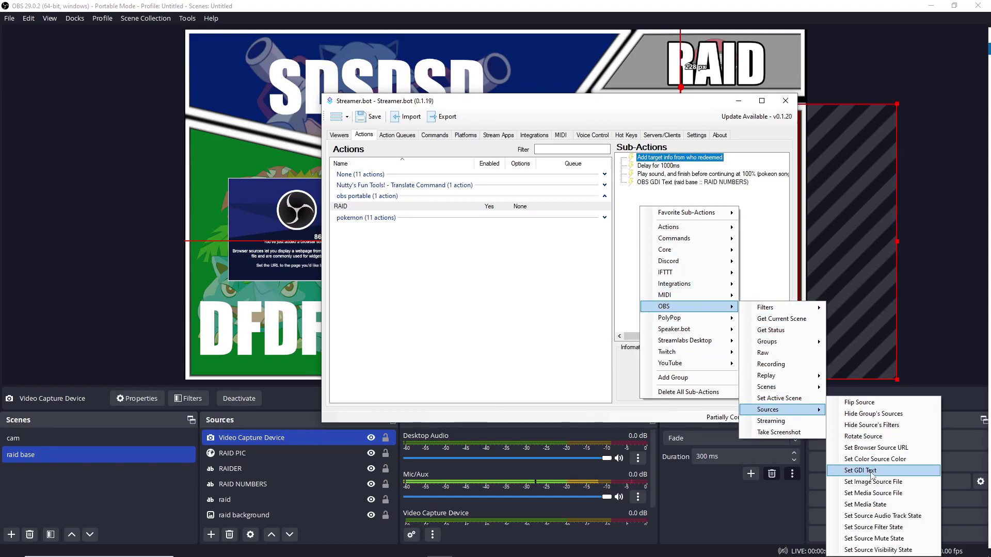
left_click(872, 471)
left_click(621, 206)
left_click(599, 222)
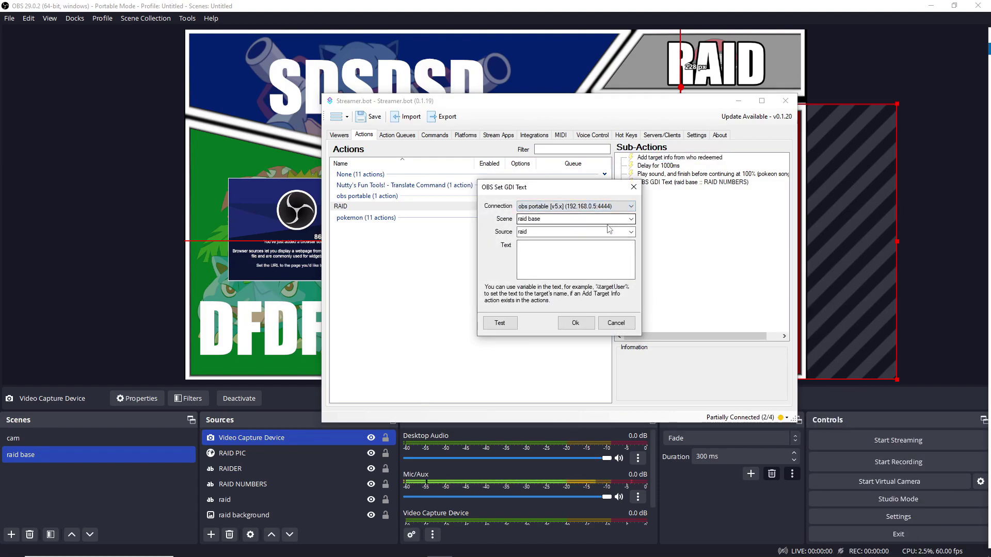
left_click(585, 232)
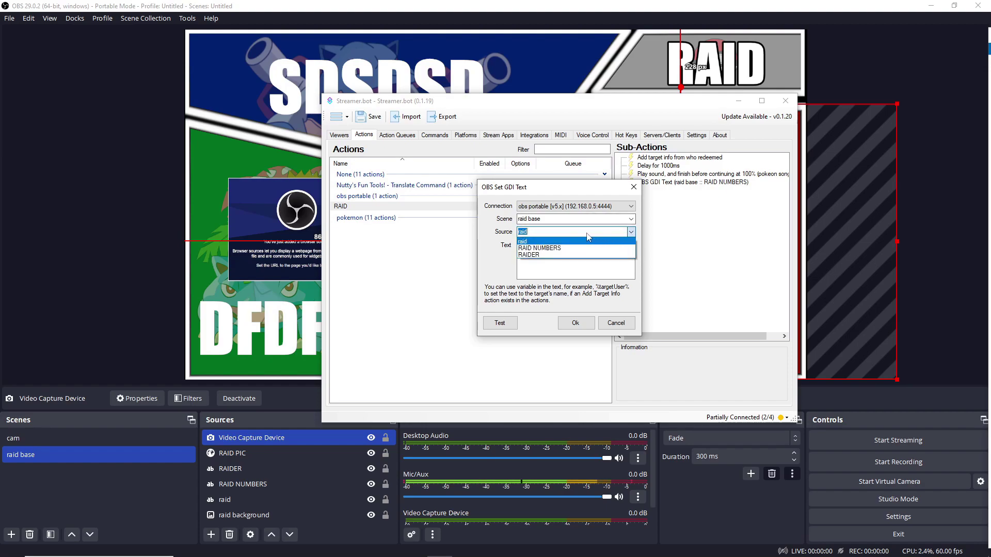
left_click(559, 255)
Step: Set the RAIDER text to "%User%" with "IS RAIDING" on a second line, and save the sub-action
left_click(546, 250)
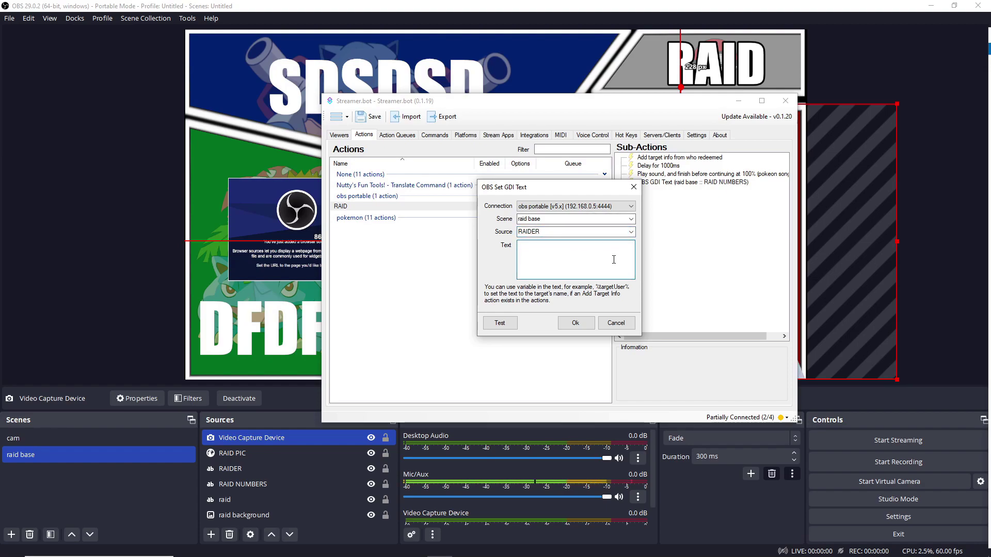
type("%User")
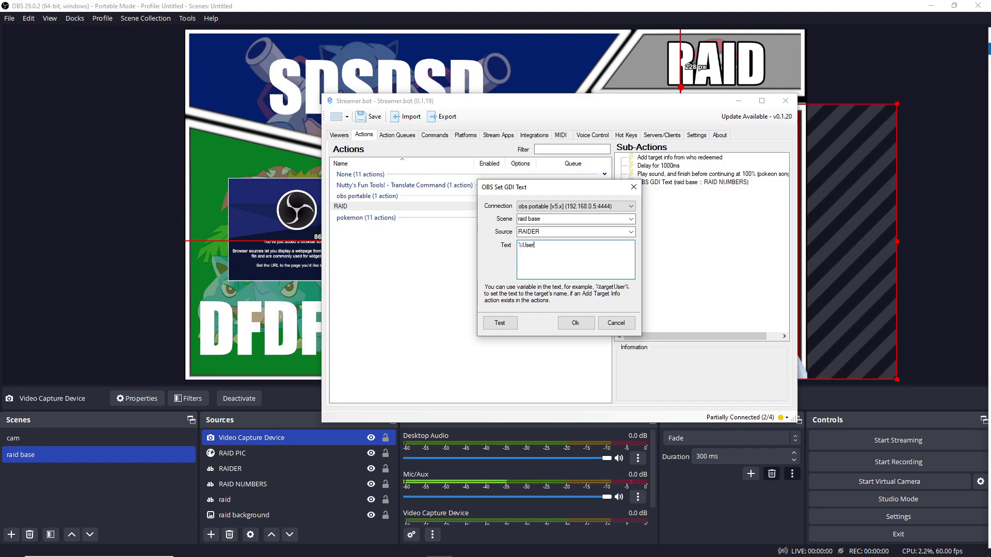
type("% ")
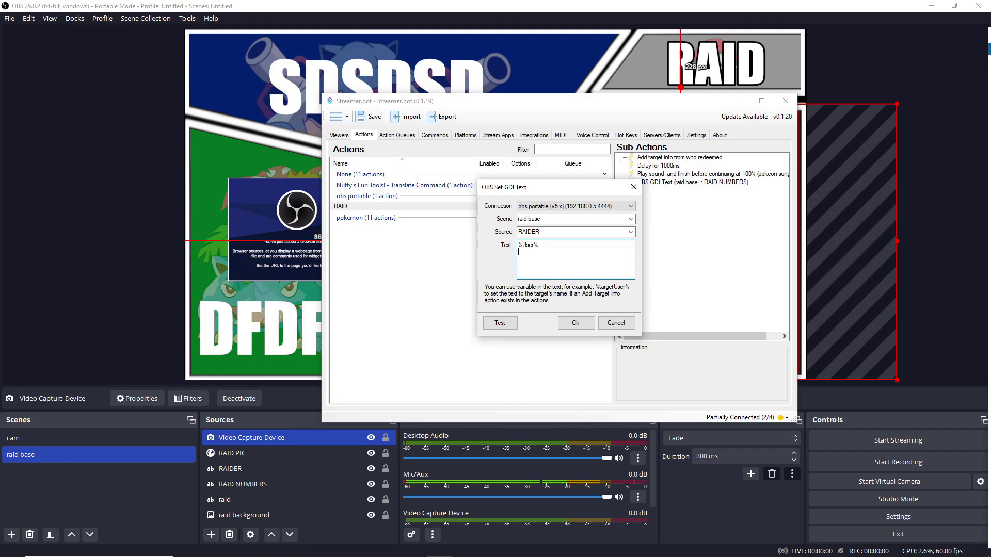
type("IS RAIDING")
left_click(575, 323)
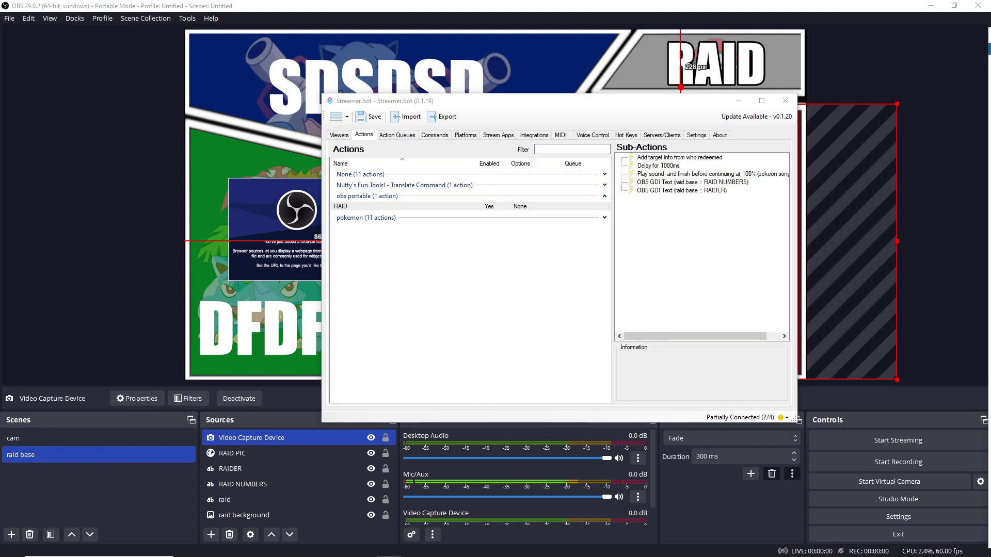
Step: Add an OBS Set Browser Source Url sub-action over the obs portable connection, targeting the RAID PIC source in the raid base scene
right_click(659, 222)
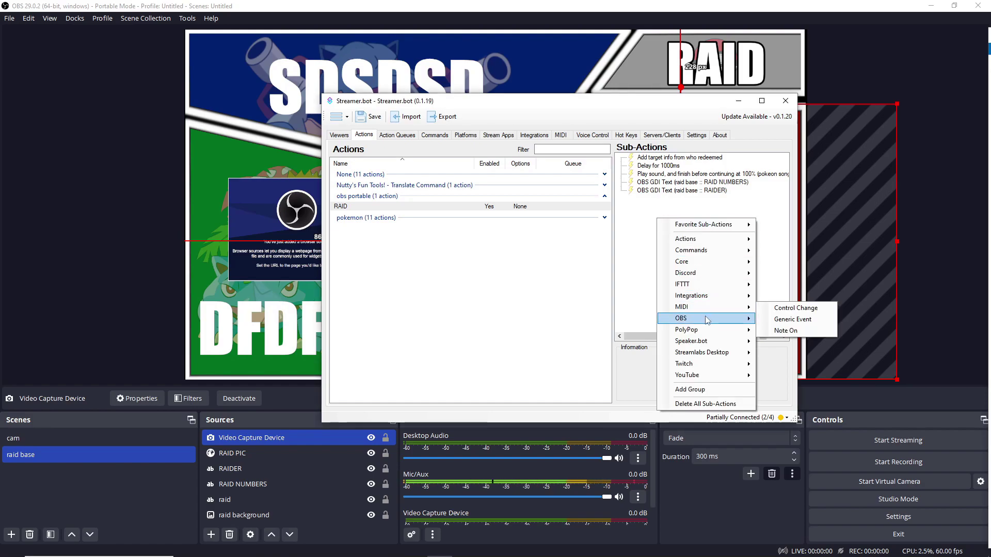
mouse_move(750, 320)
mouse_move(831, 423)
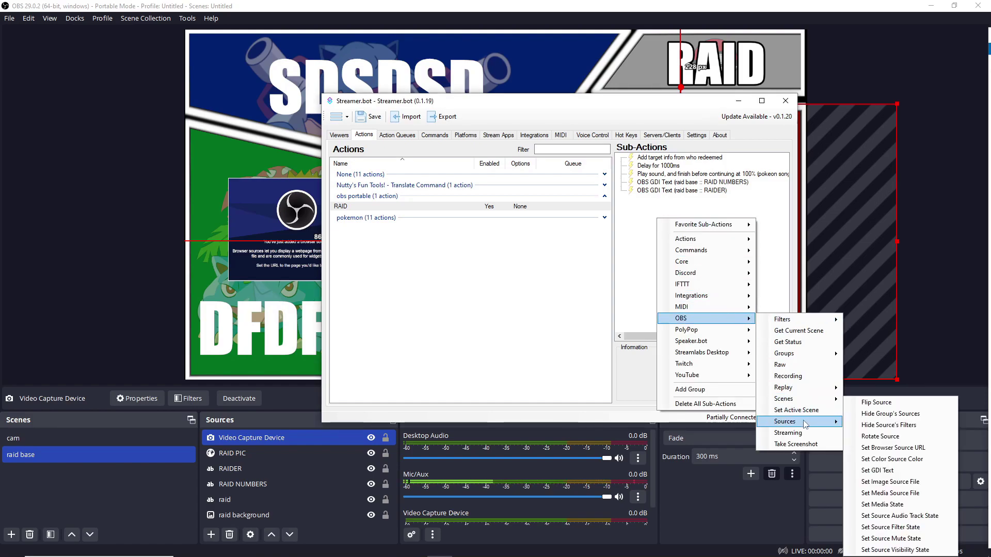
left_click(903, 448)
left_click(587, 221)
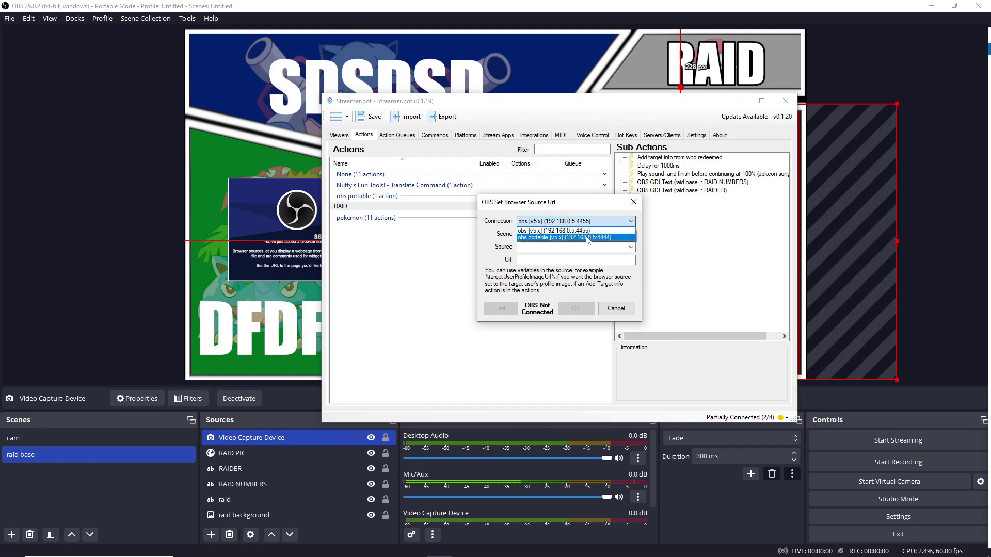
left_click(587, 238)
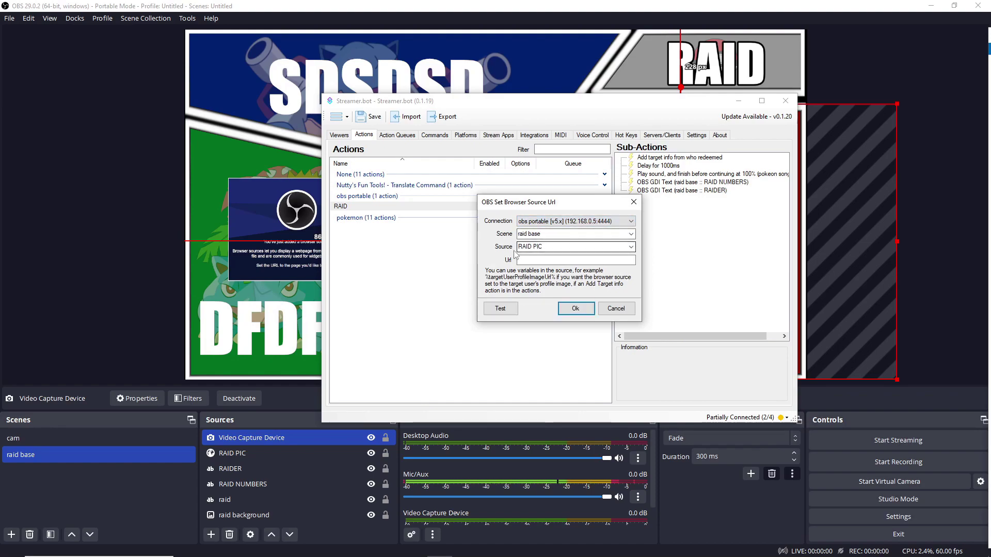
Step: Set the RAID PIC URL to "%targetUserProfileImageUrl%" and save the sub-action
left_click(541, 258)
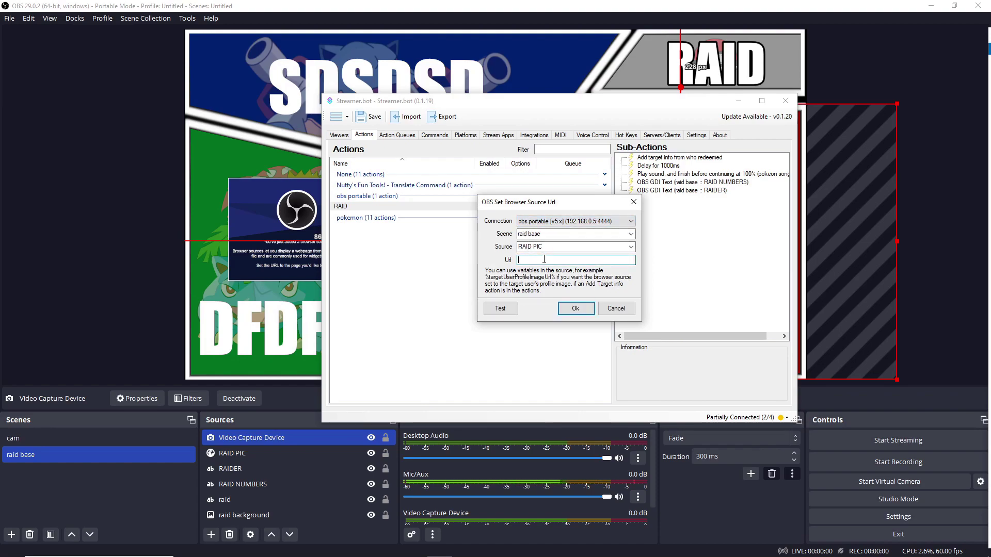
type("%targetUserProfileImageUrl%")
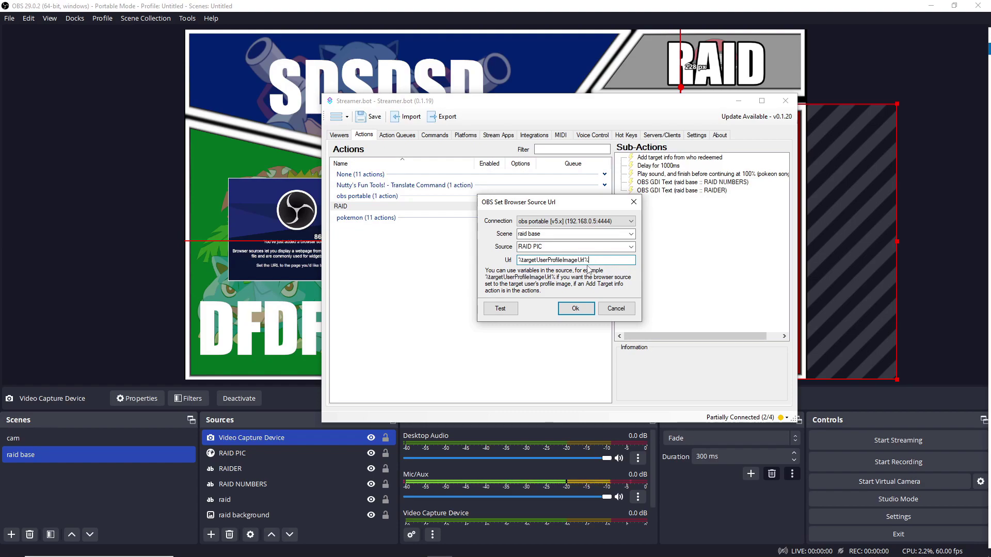
left_click(575, 308)
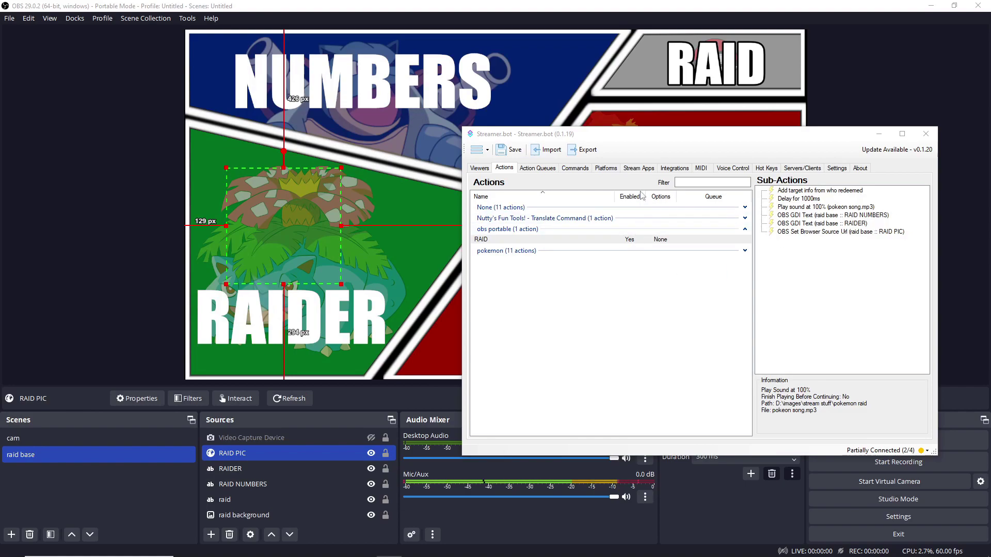
Step: Assign the RAID action from the obs portable group to the generic Twitch raid event
left_click(606, 169)
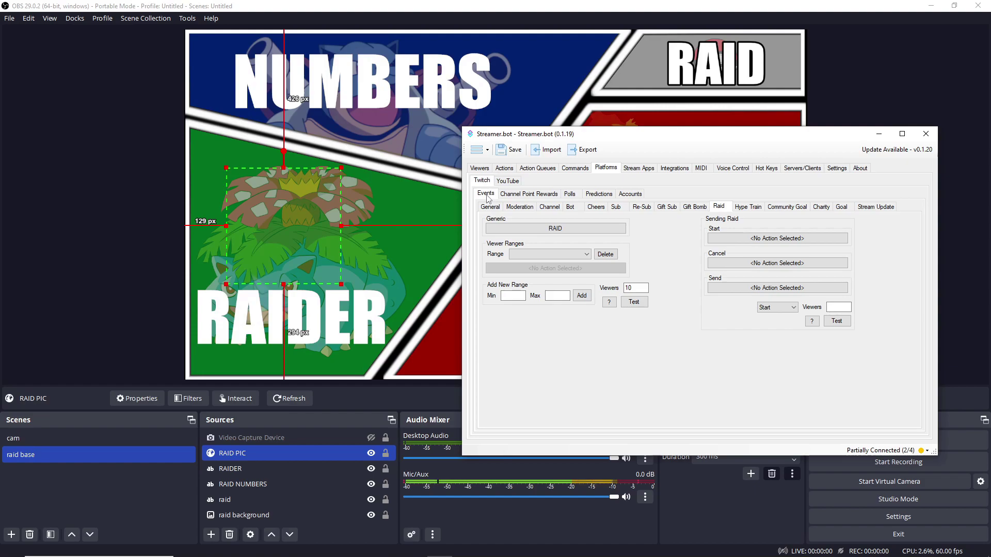
left_click(558, 230)
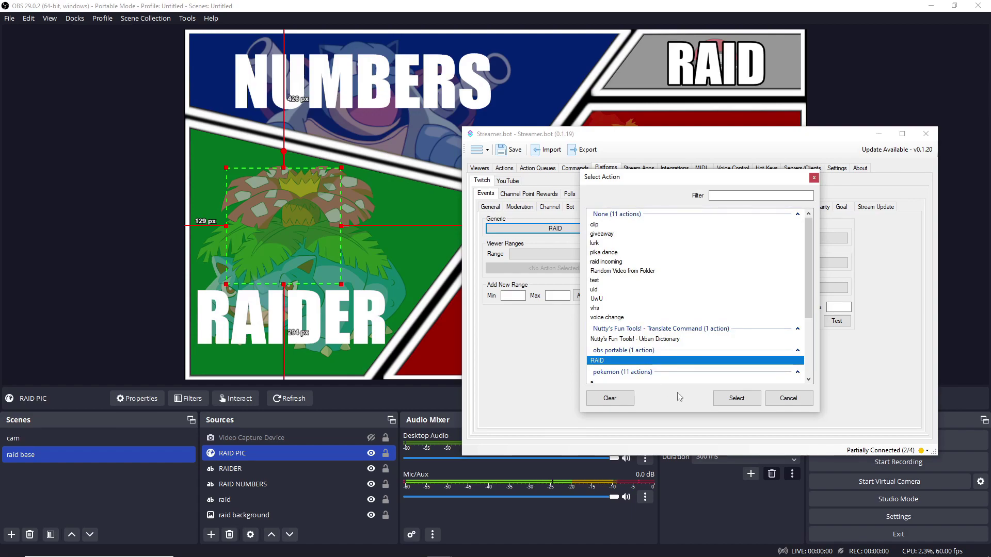
left_click(726, 399)
Step: Test the generic raid event with 15 viewers, and switch back to OBS
double_click(633, 288)
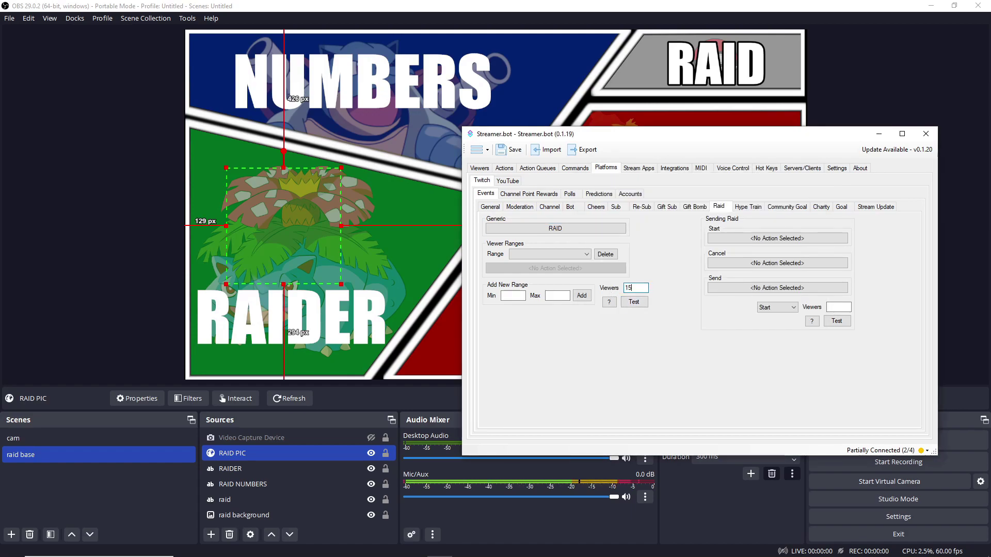
left_click(635, 302)
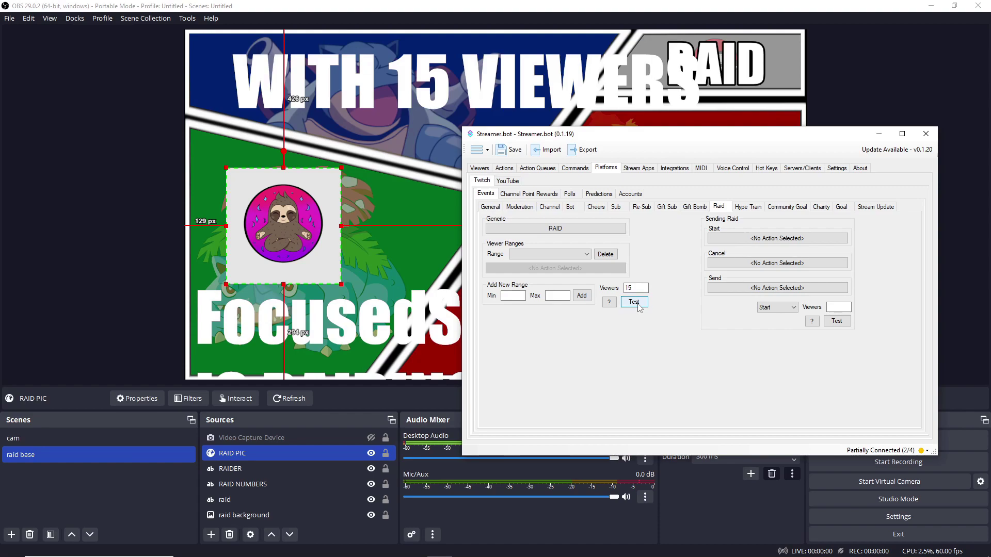
left_click(881, 134)
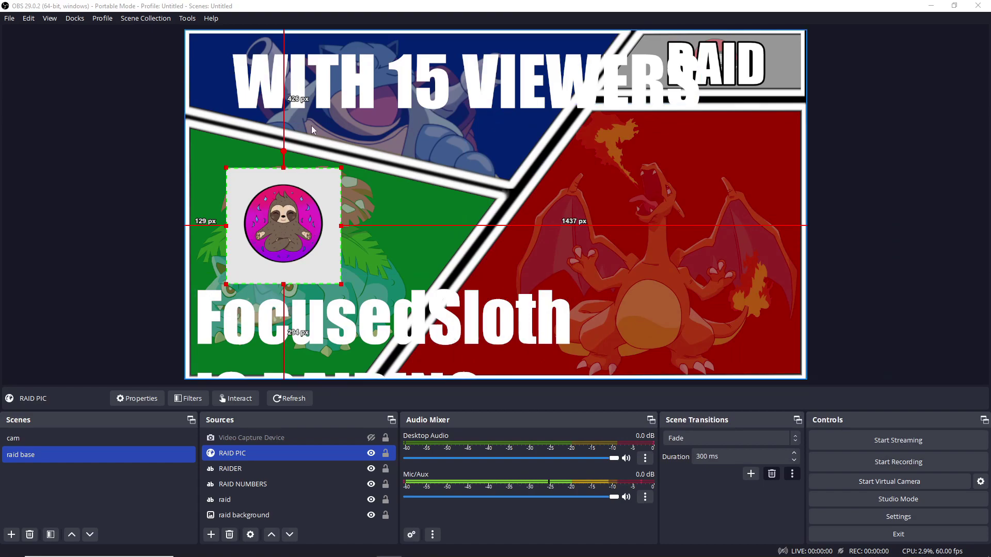
Step: Scale down the RAID NUMBERS text and place it in the blue panel, about 115 px from the canvas's left edge and 64 px from its top
left_click(405, 95)
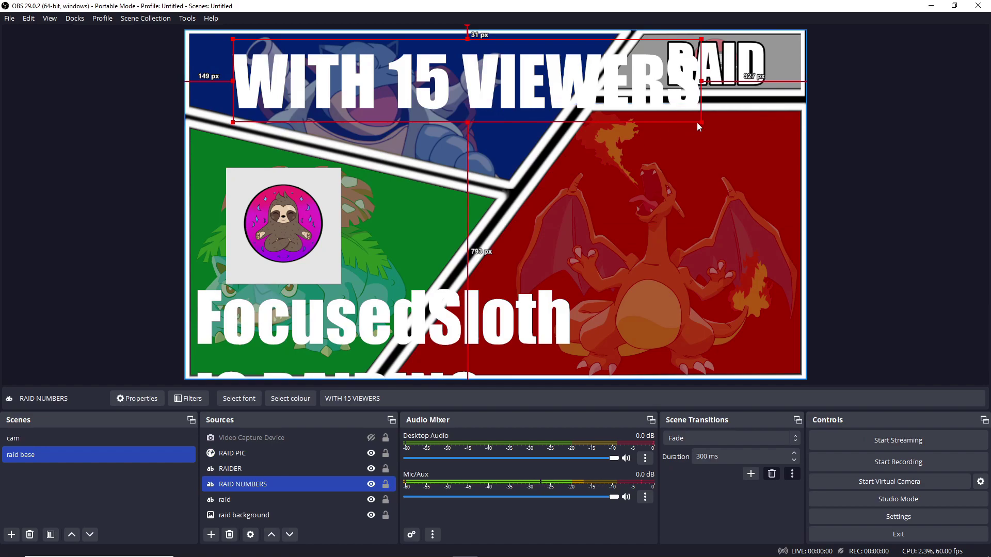
left_click_drag(617, 122, 572, 99)
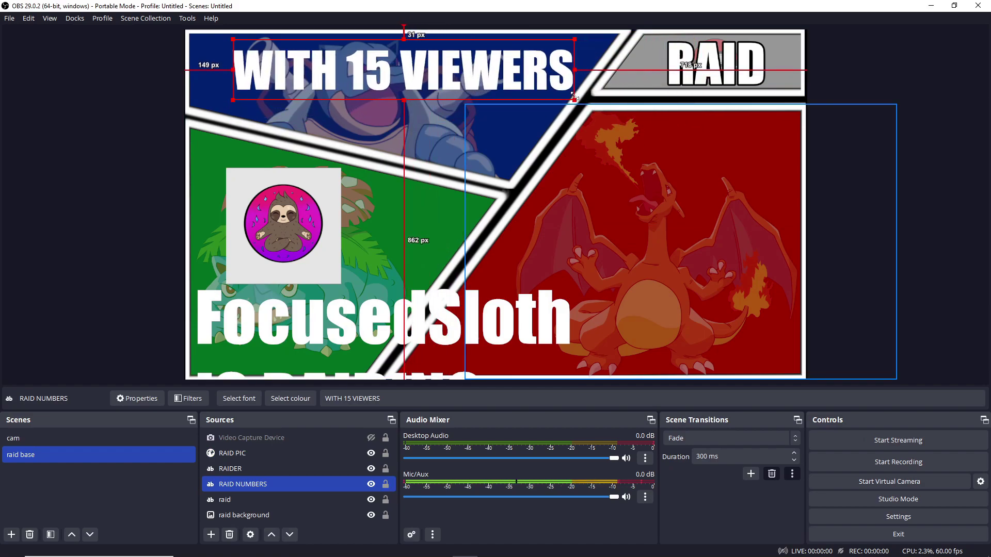
left_click_drag(435, 76, 422, 88)
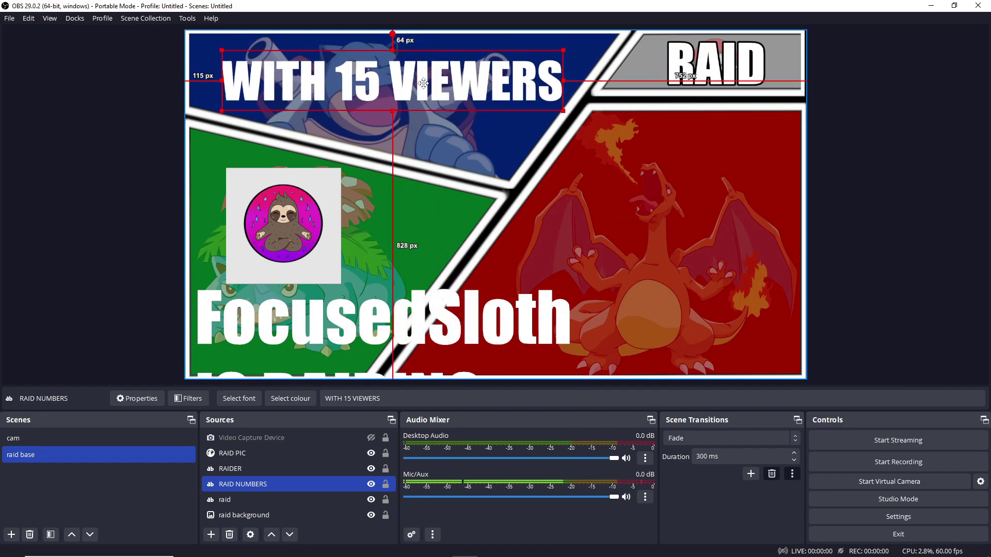
Step: Scale down the RAIDER text and move it so both lines fit in the lower part of the green panel
left_click(541, 302)
left_click_drag(569, 276, 439, 380)
left_click_drag(356, 381, 354, 296)
Step: Add a Chroma Key effect filter with its default name to the RAID PIC source
left_click(308, 236)
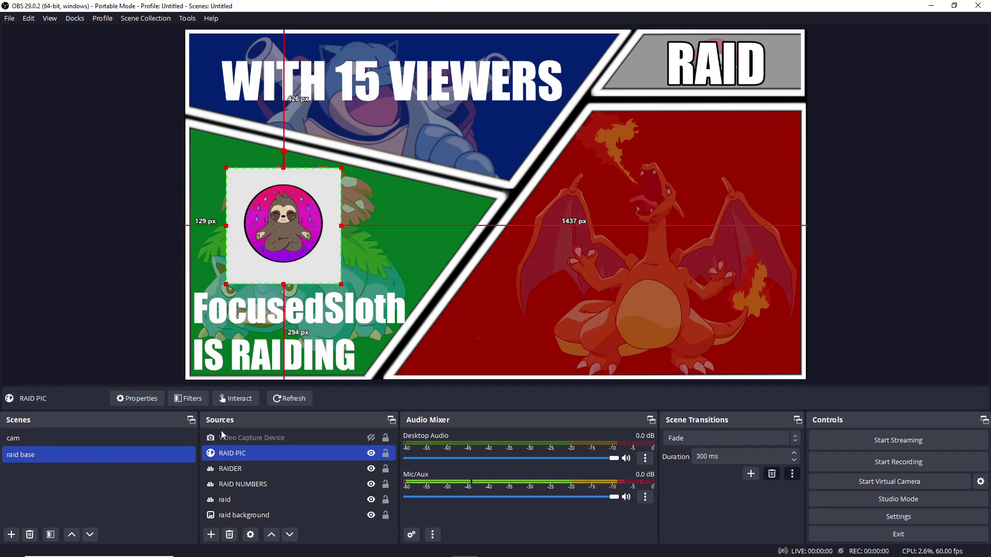
right_click(254, 457)
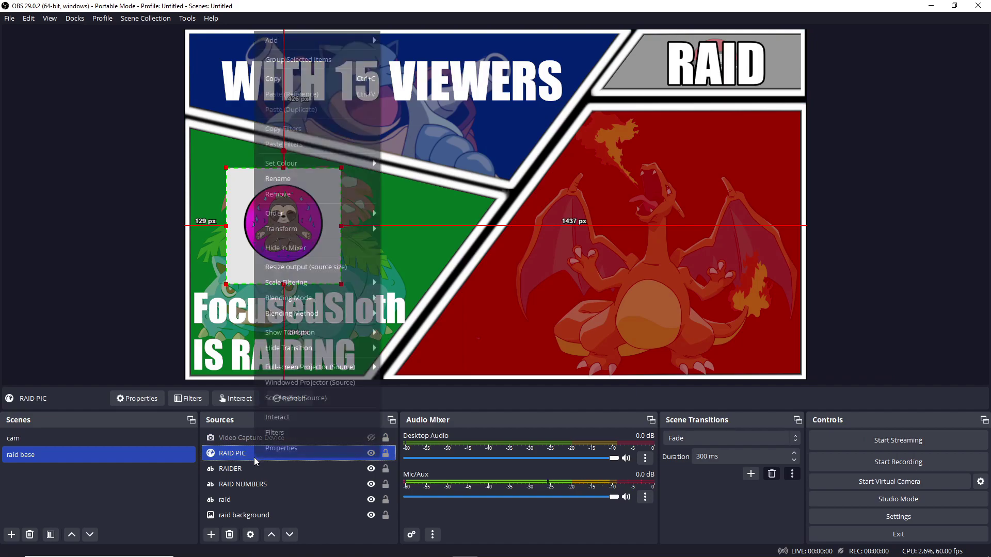
left_click(307, 432)
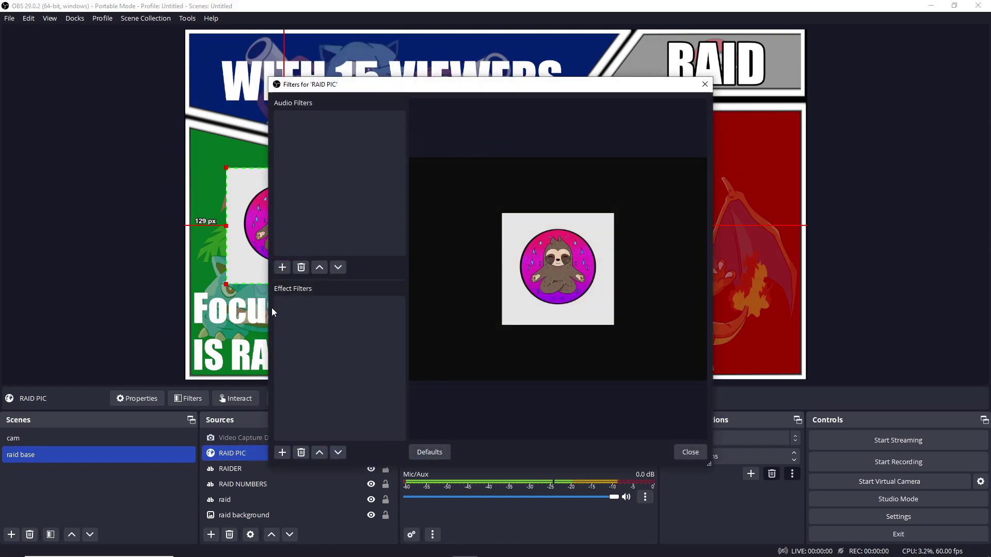
left_click(282, 453)
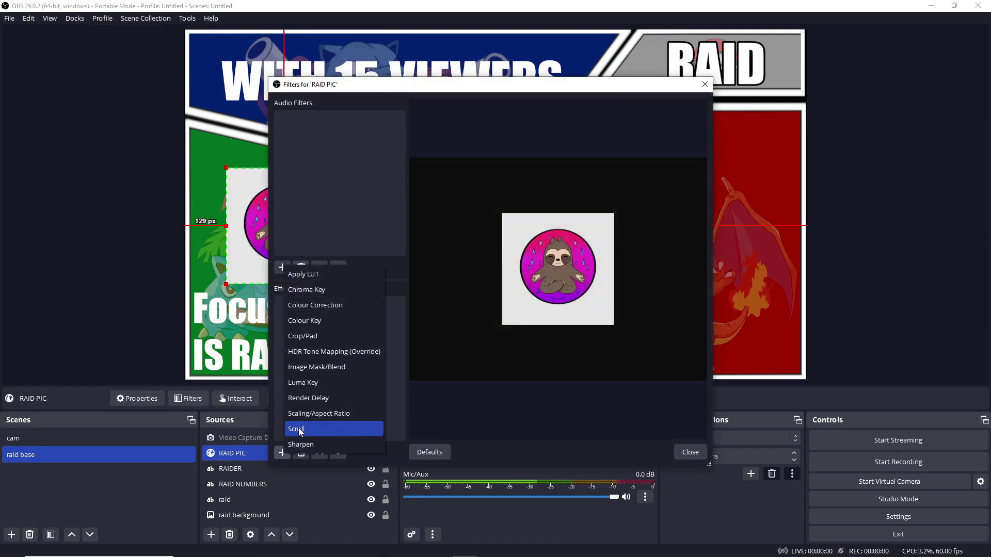
left_click(325, 312)
left_click(499, 290)
left_click(282, 452)
left_click(330, 292)
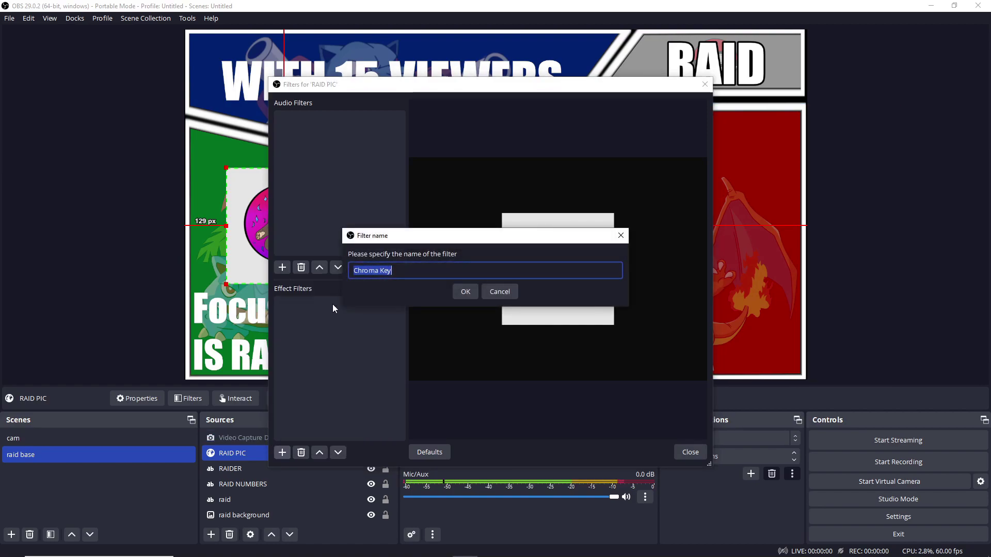
left_click(465, 292)
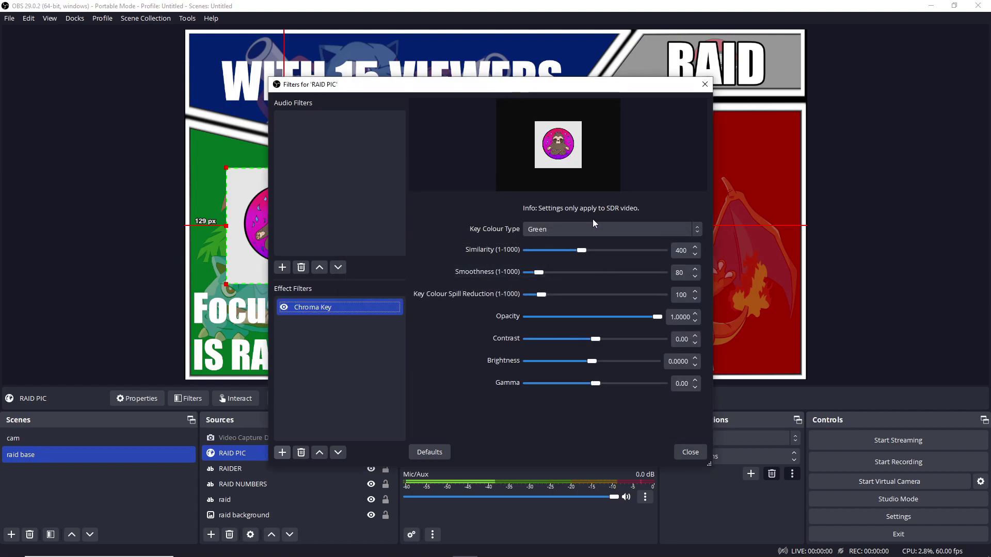
Step: Set the key colour type to Custom and sample the picture's light background, #e6e6e6, as the key colour
left_click(592, 228)
left_click(564, 273)
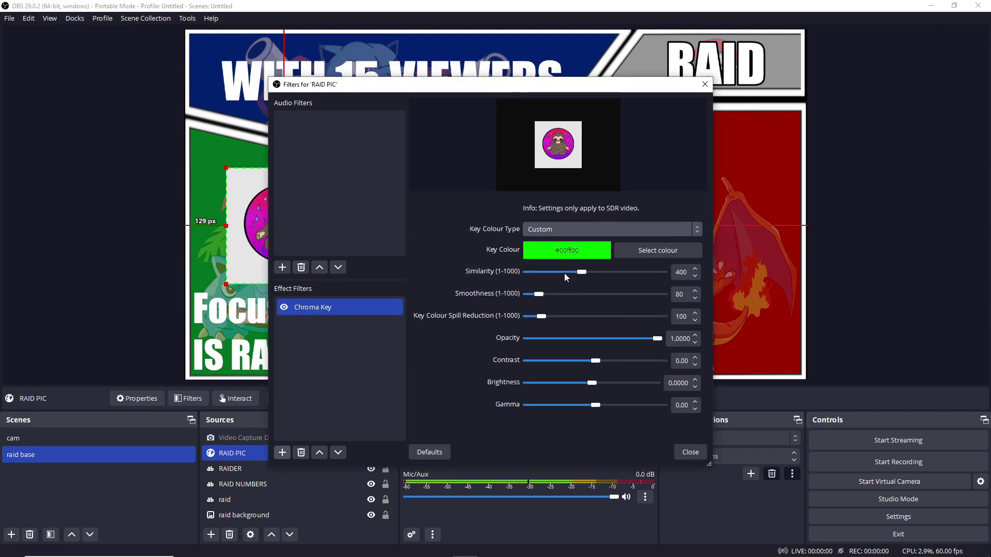
left_click(624, 251)
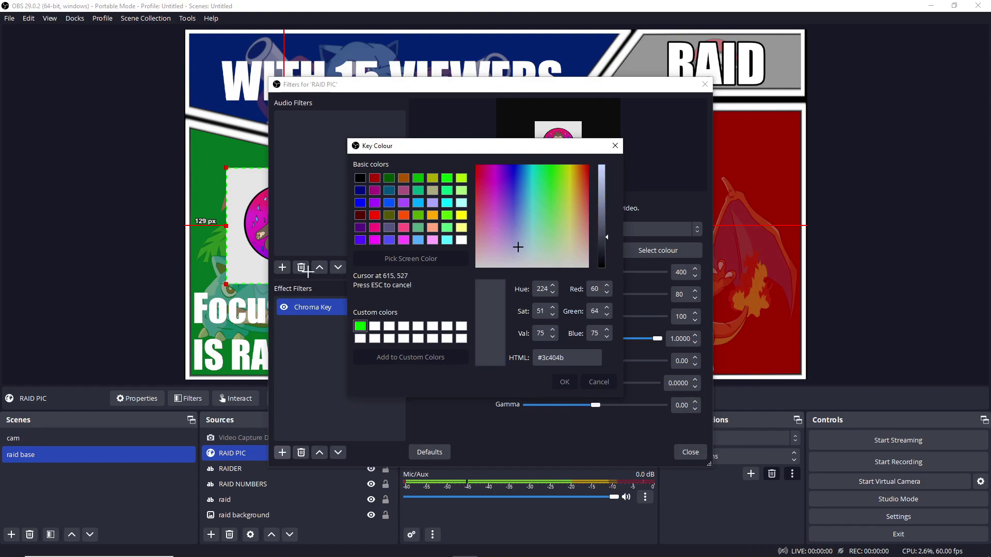
left_click(239, 274)
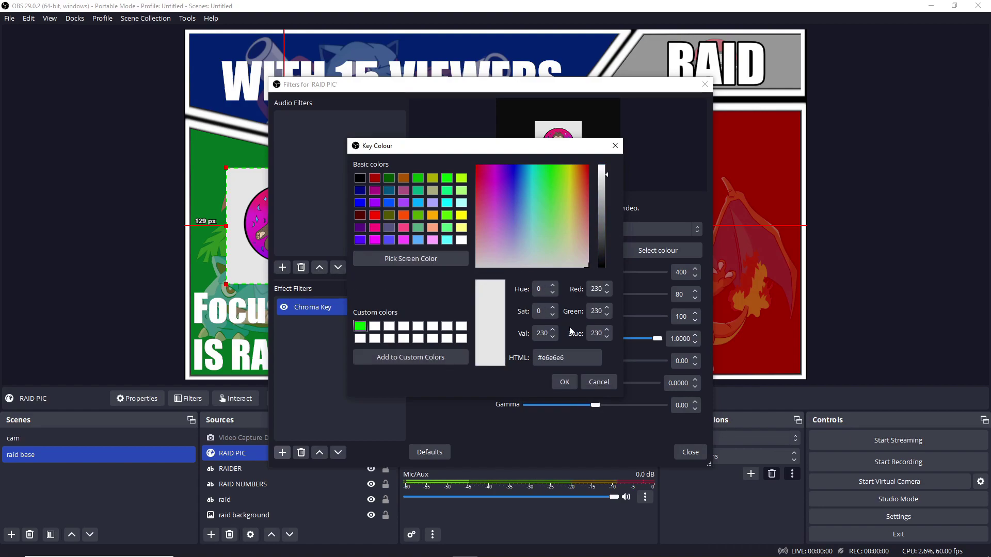
left_click(563, 382)
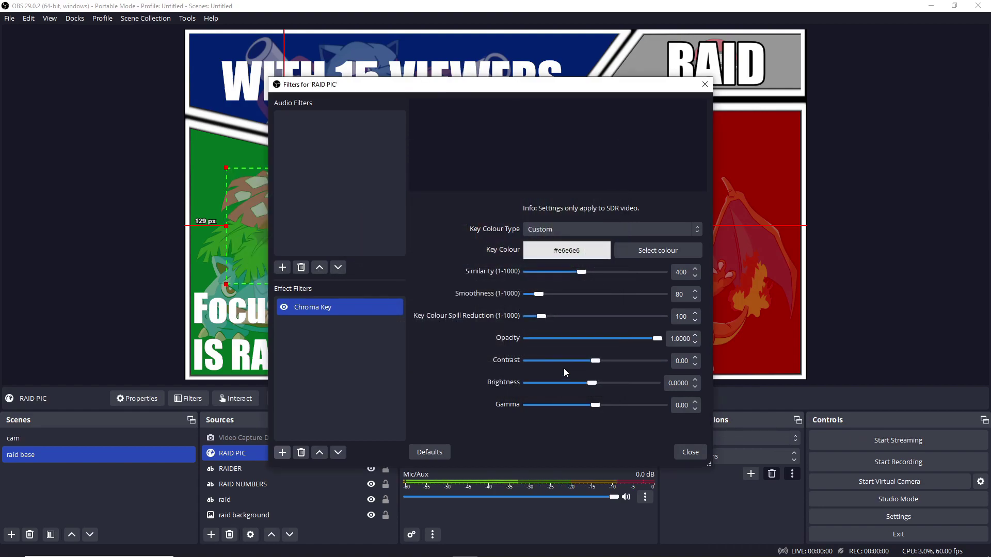
Step: Lower the Chroma Key similarity and smoothness to 1 and close the filters
left_click_drag(581, 272, 524, 295)
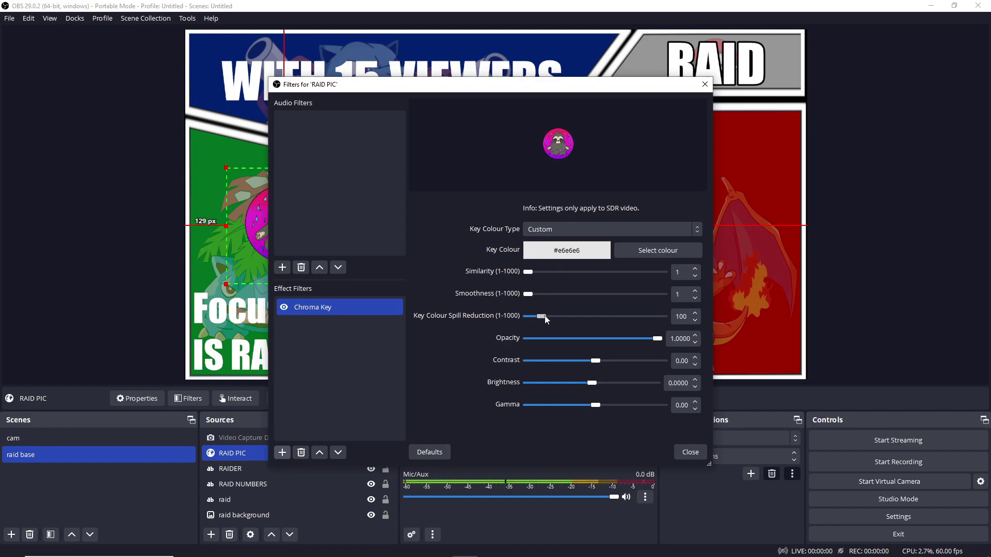
left_click(679, 452)
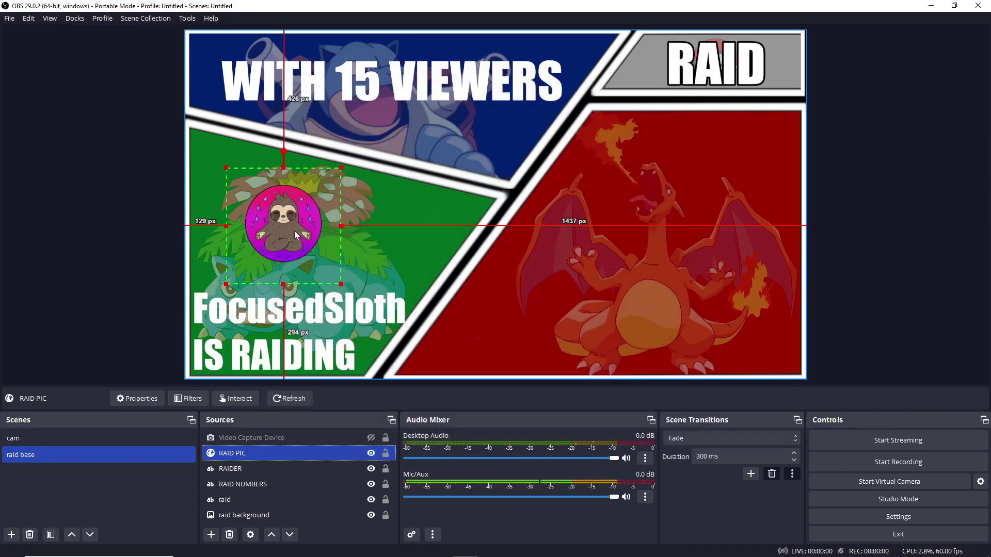
left_click(320, 90)
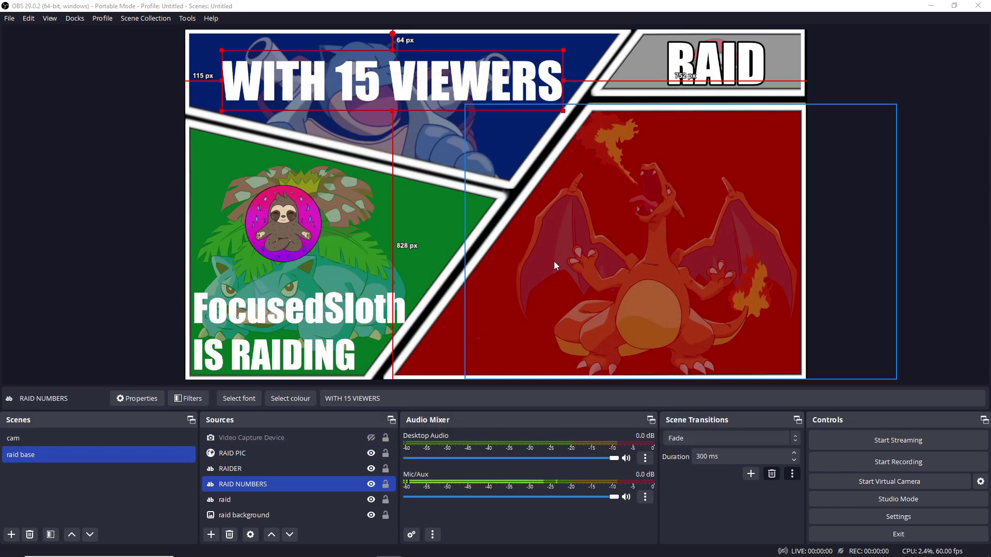
left_click(519, 221)
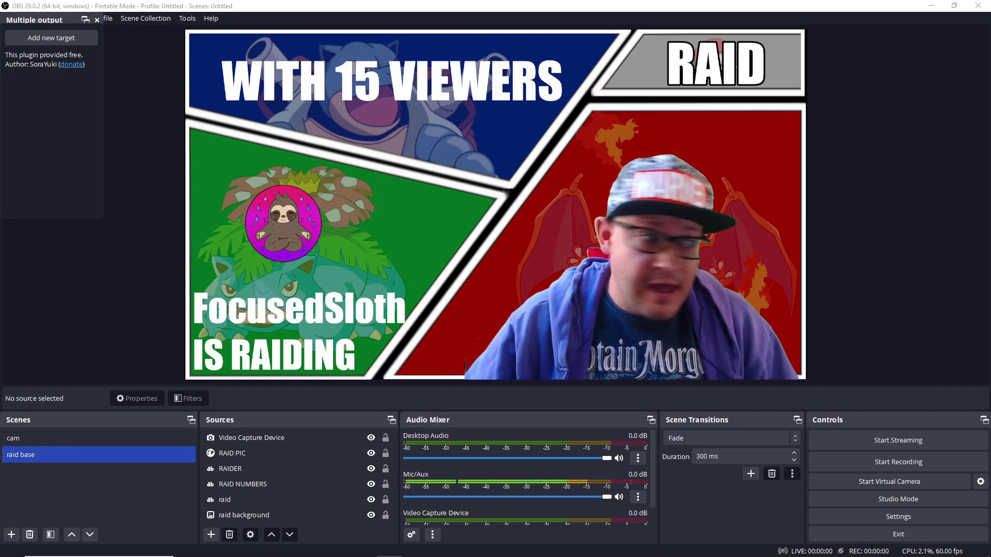
Step: Add a new scene named "raid actual"
right_click(66, 495)
left_click(76, 504)
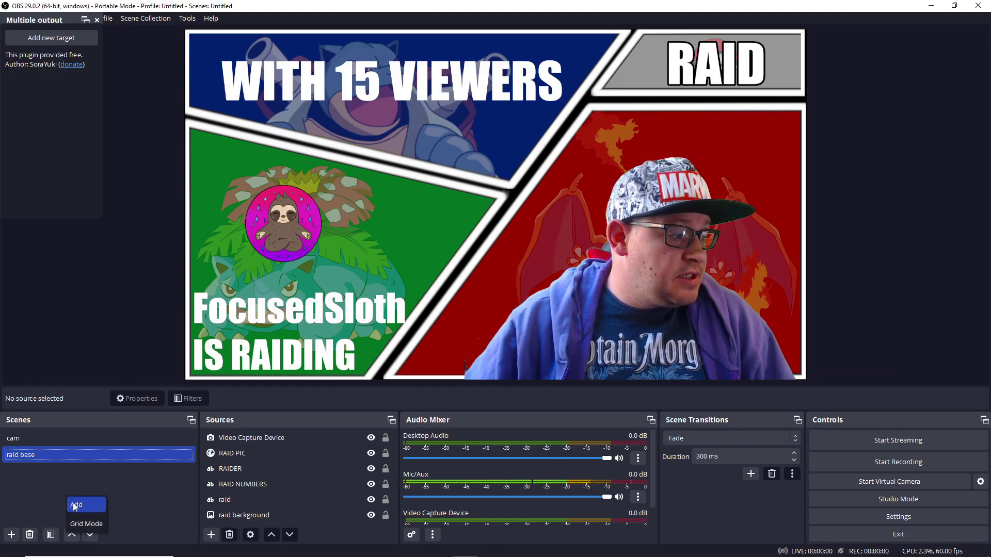
type("raid actual")
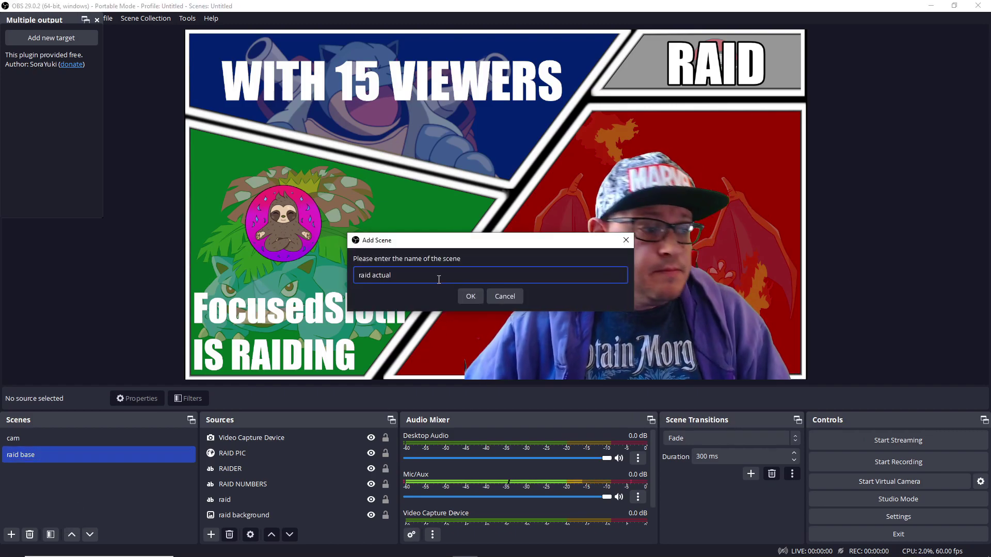
left_click(467, 298)
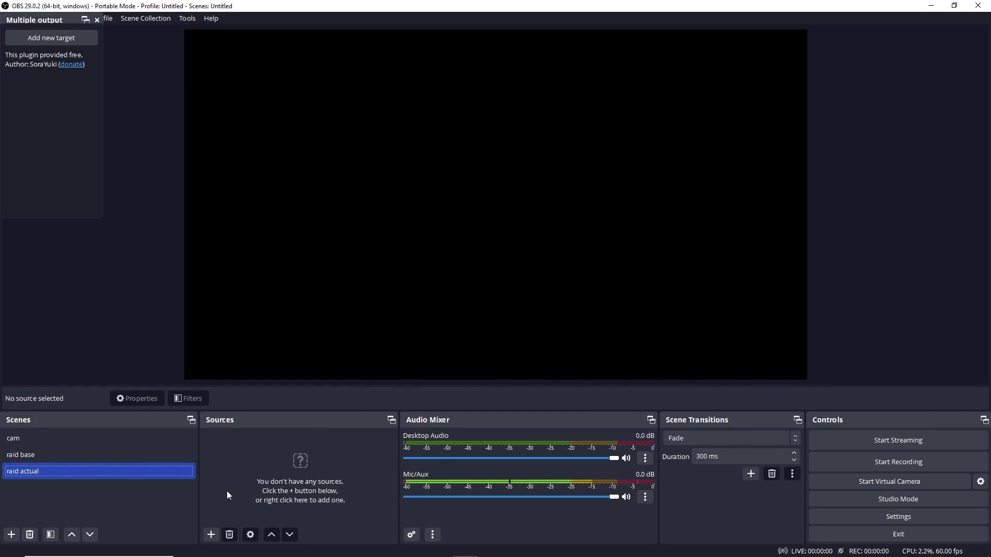
Step: Add a Source Clone source named "raid copy" to the raid actual scene
left_click(211, 534)
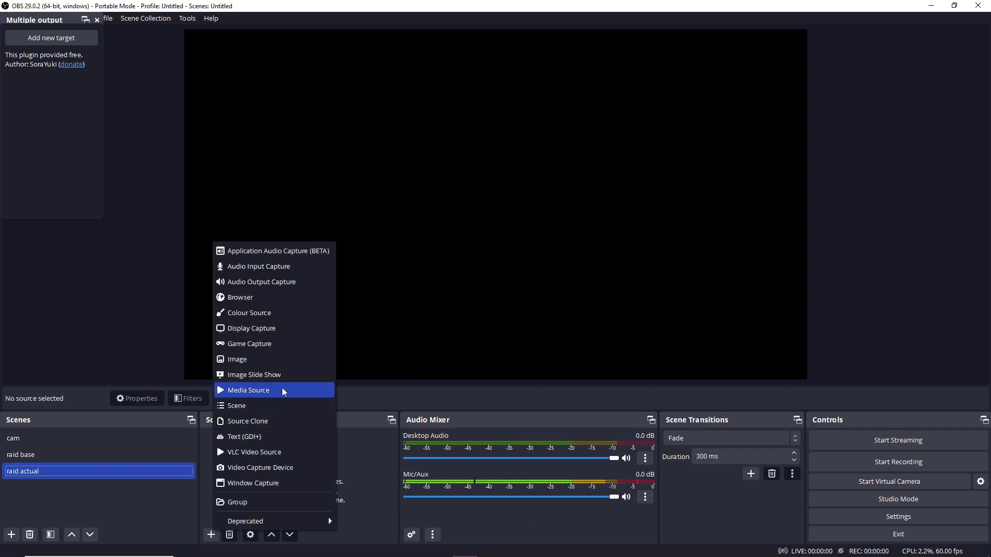
left_click(270, 422)
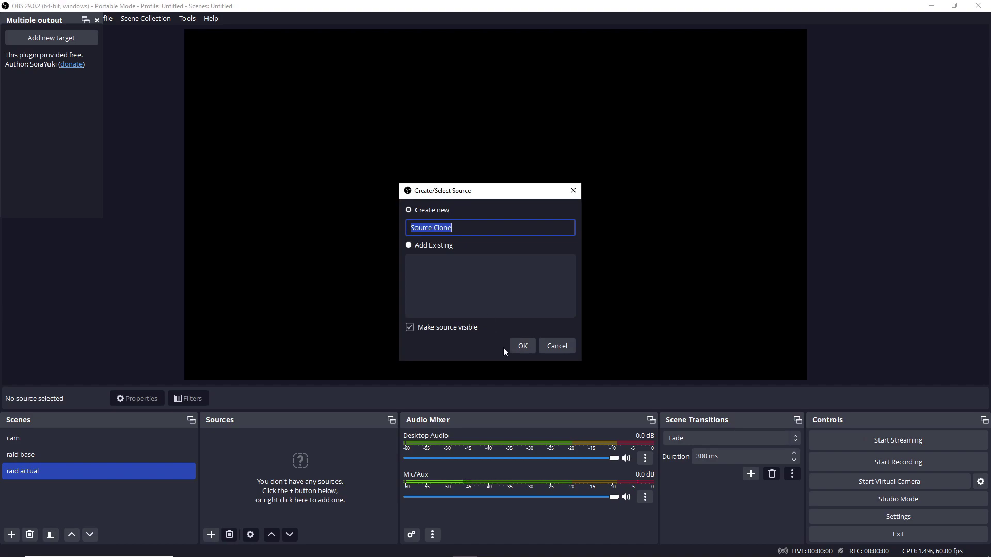
type("raid")
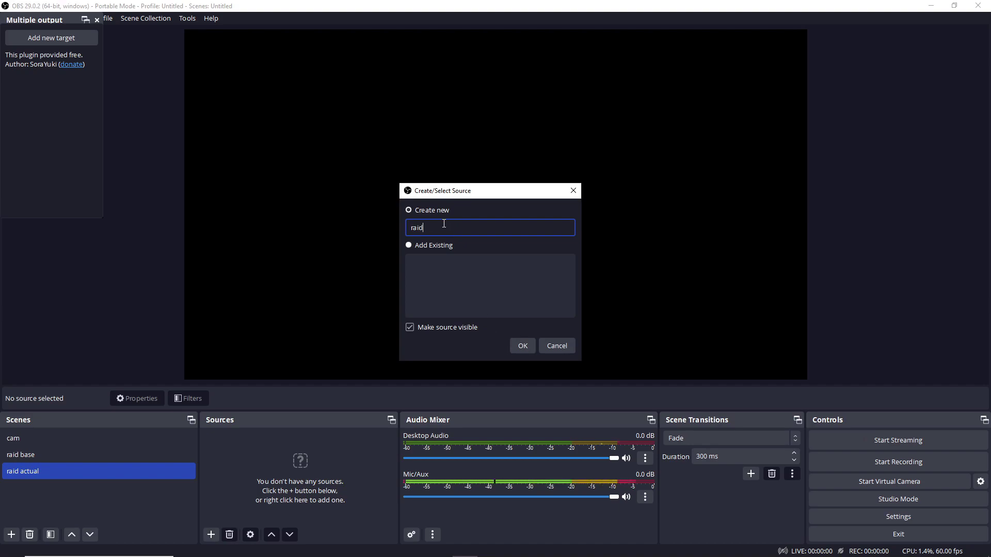
type(" copy")
left_click(522, 346)
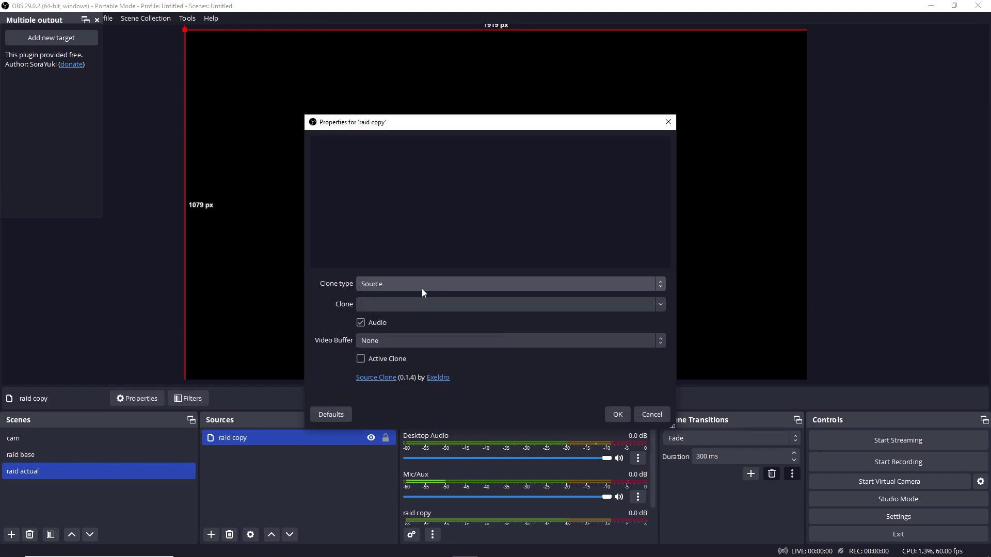
Step: Keep the clone type as Source, choose raid base as the item to clone, and confirm the properties
left_click(422, 284)
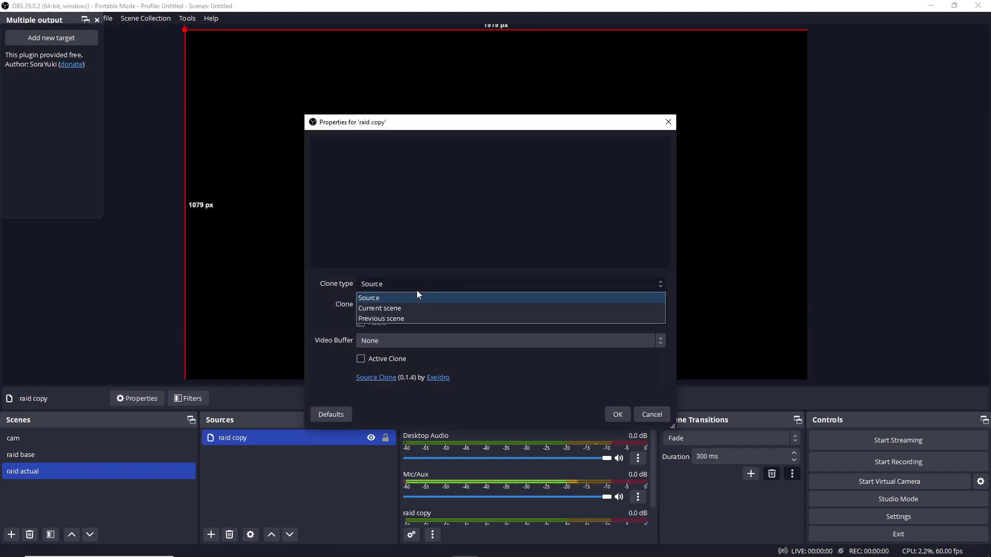
left_click(416, 290)
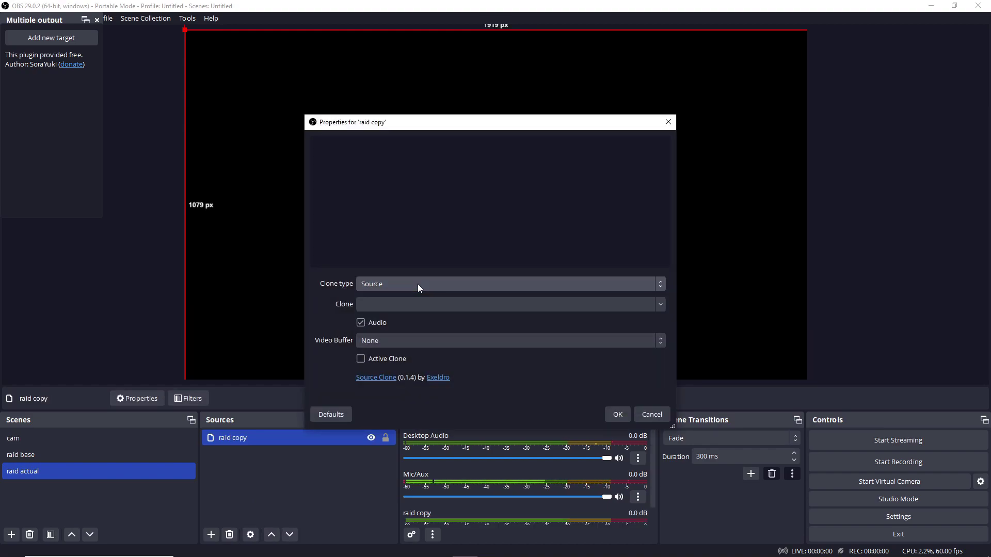
left_click(658, 308)
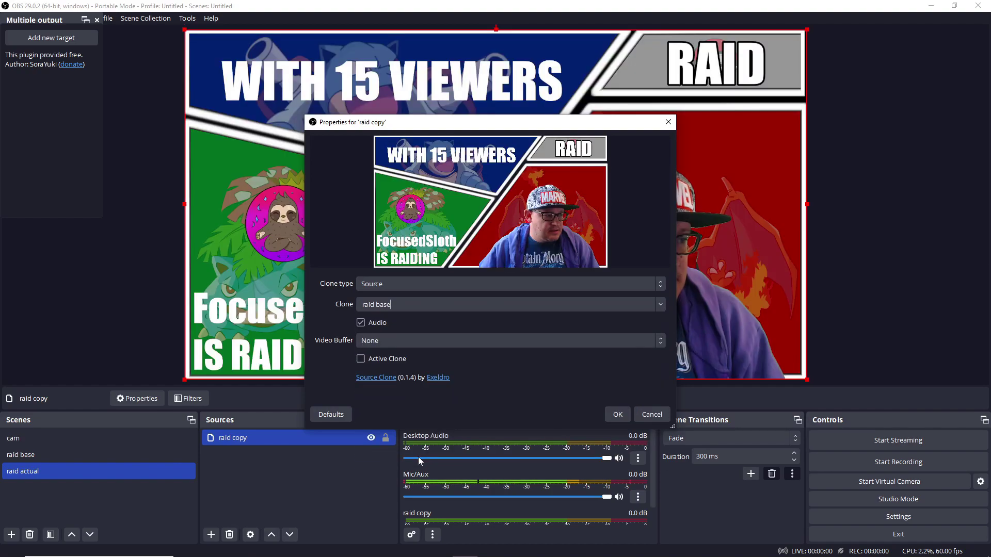
left_click(418, 457)
key("Return")
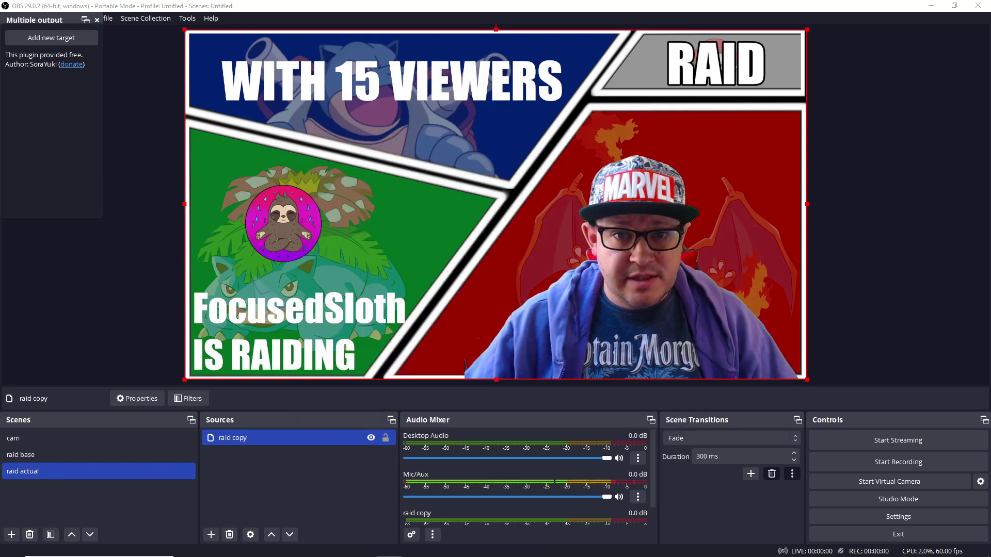
Step: Add an Image Mask/Blend effect filter with its default name to the raid copy source
left_click(196, 398)
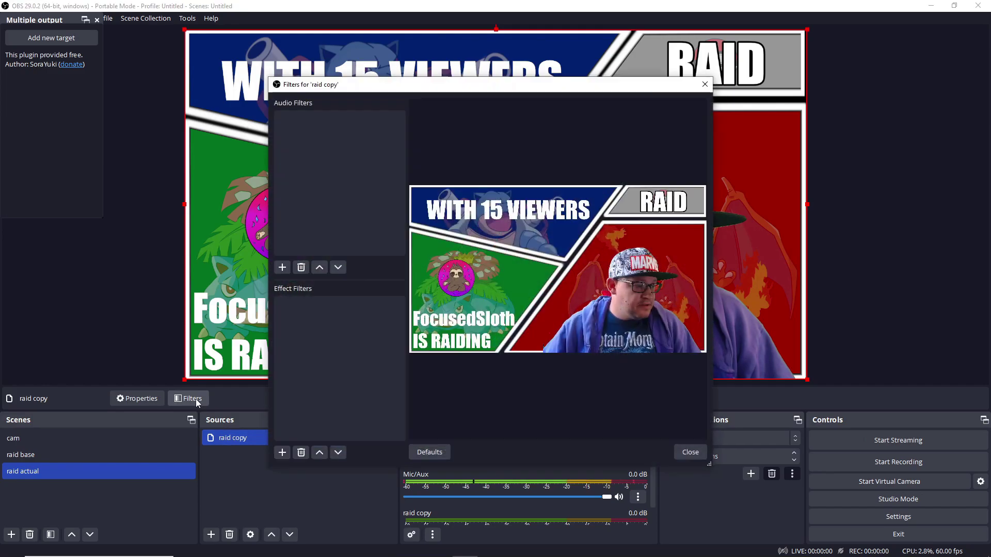
left_click(282, 453)
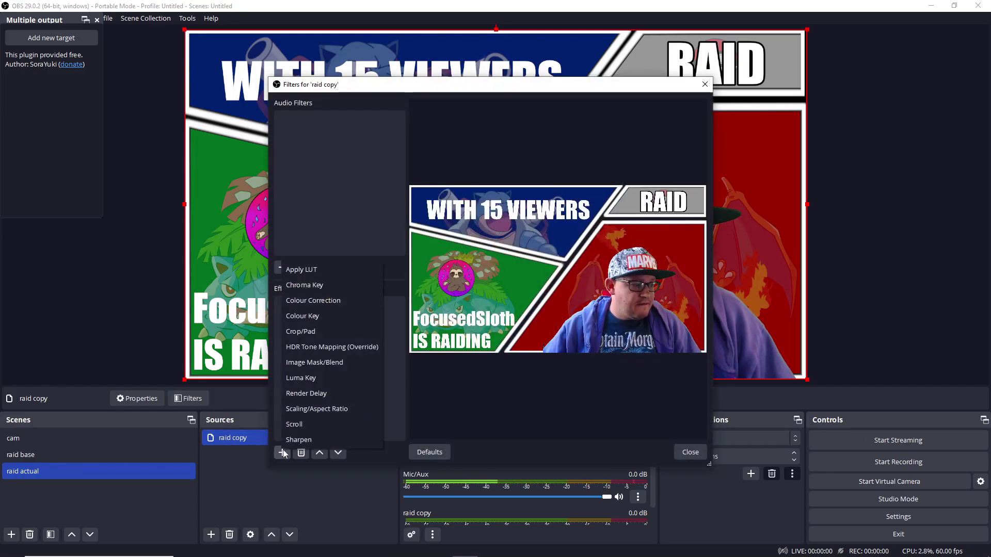
left_click(320, 364)
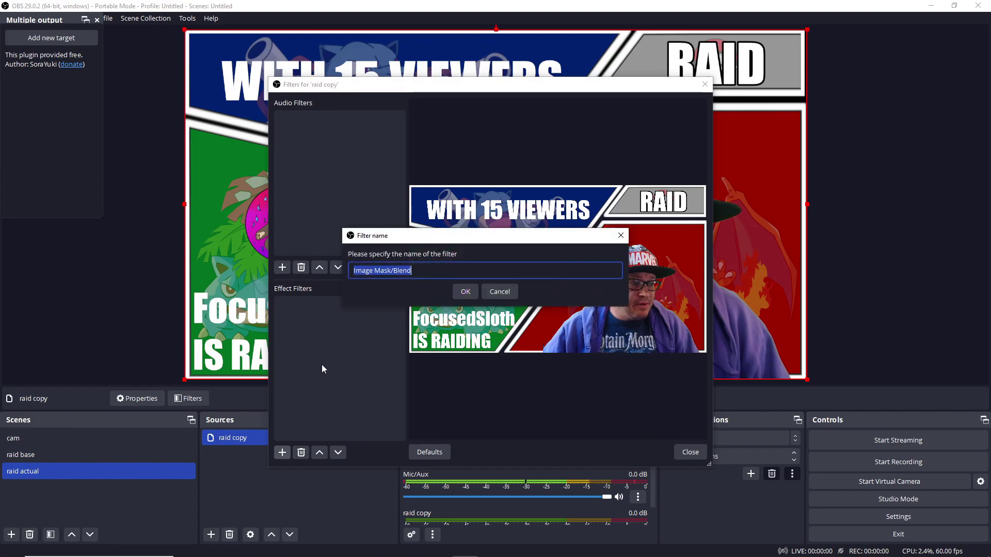
left_click(465, 291)
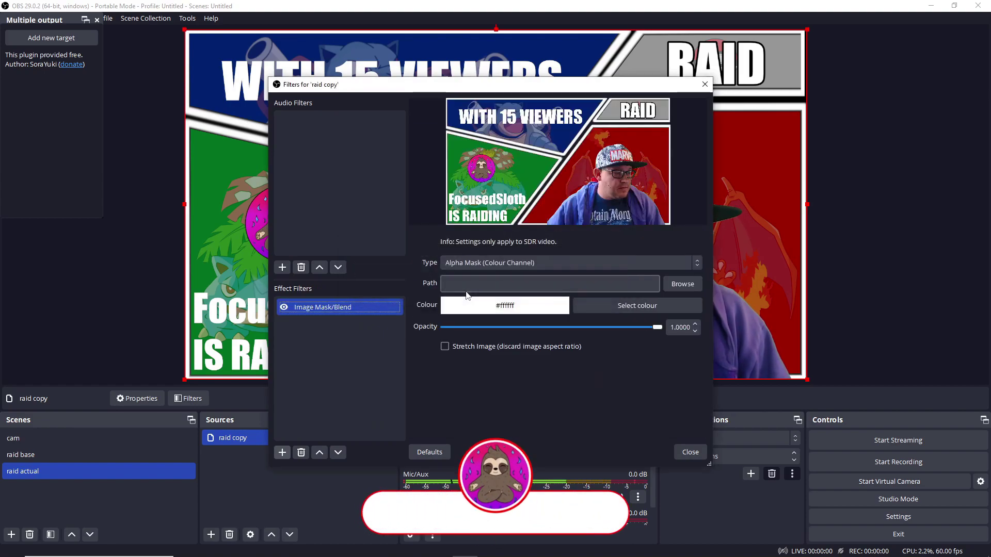
Step: Load "mask top right" from the pokemon raid folder as the filter's mask image and close the filters
left_click(670, 286)
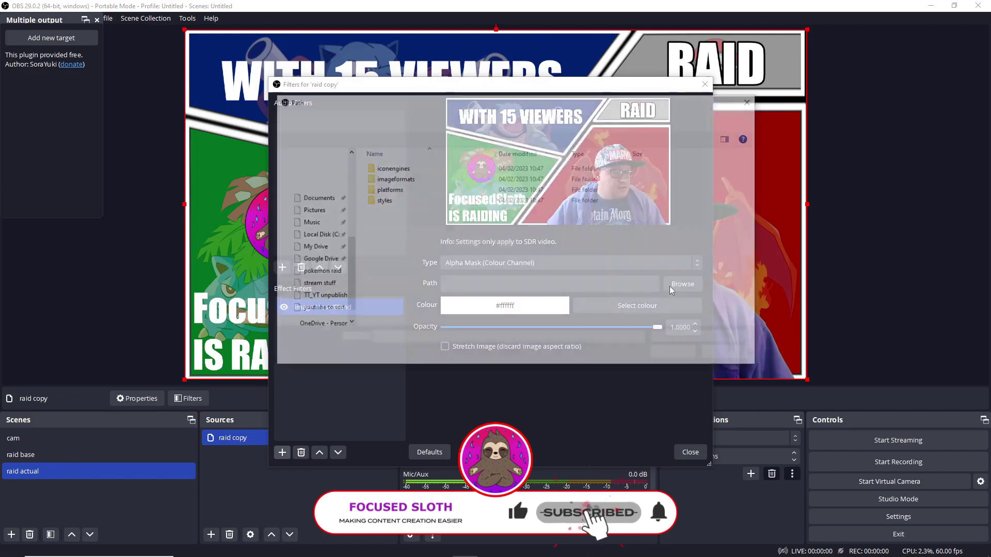
left_click(316, 304)
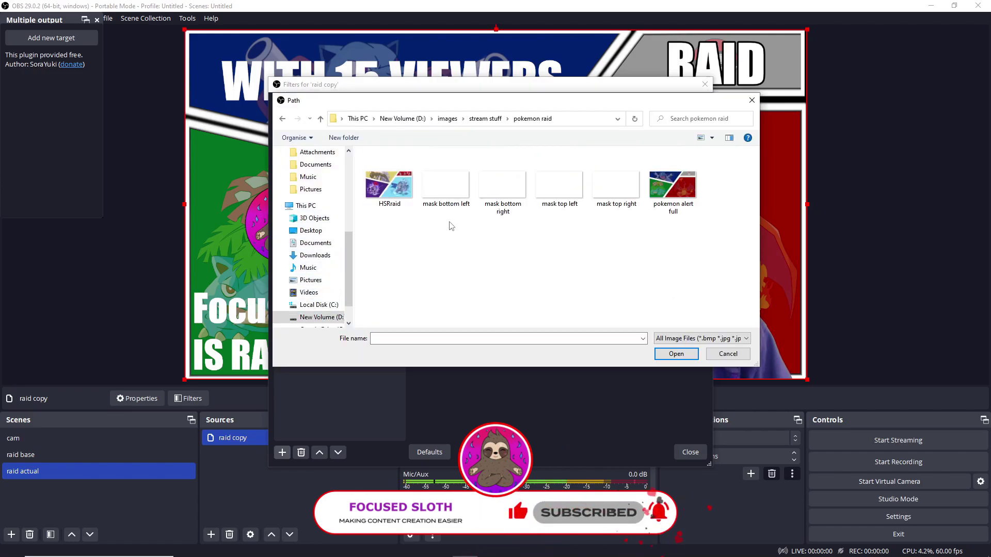
left_click(625, 197)
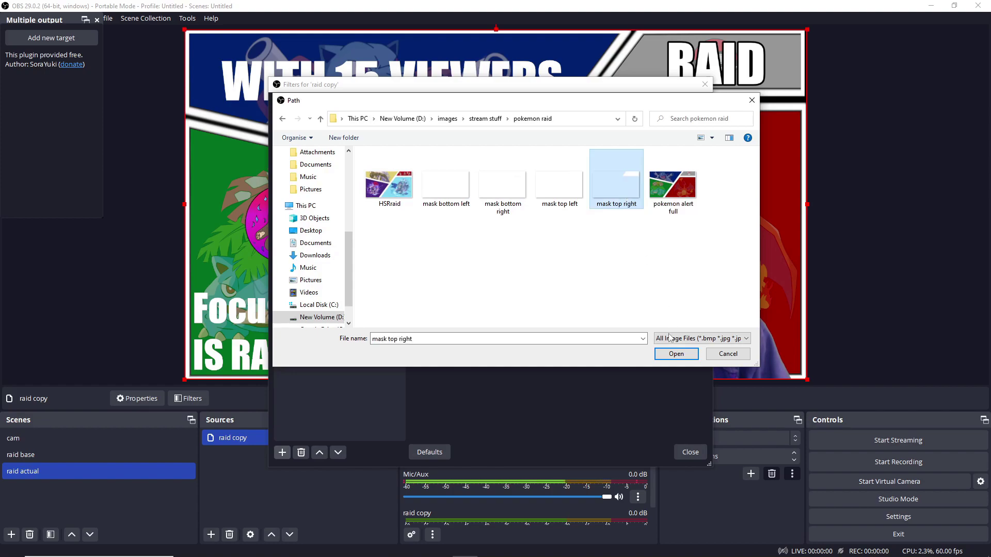
left_click(674, 356)
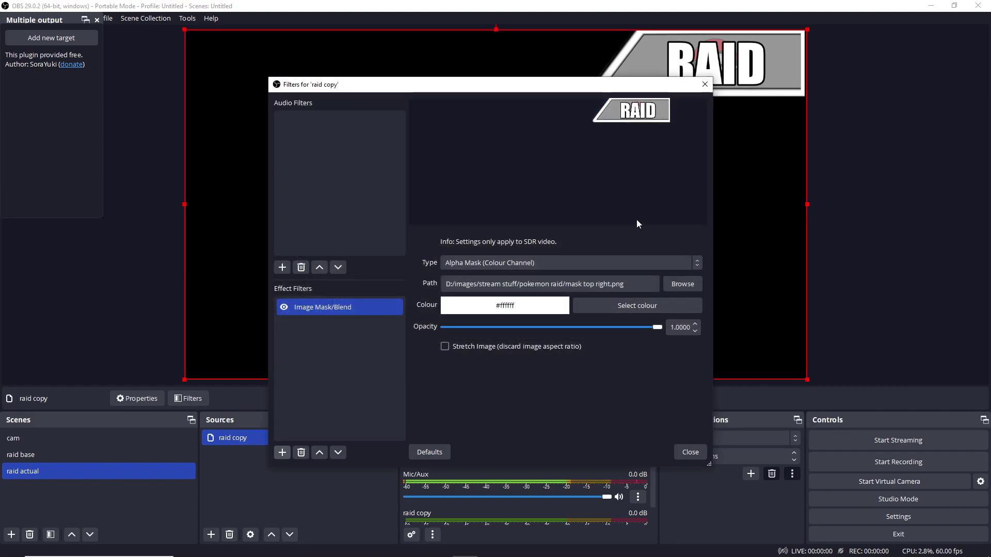
left_click(685, 449)
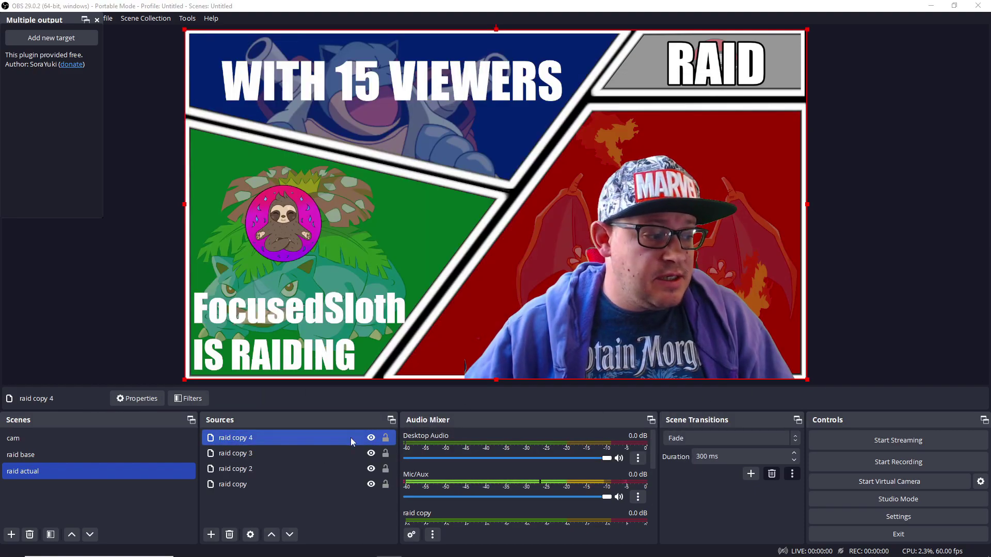
Step: Toggle the visibility of the four raid copy sources to check which panel each one shows
left_click(371, 438)
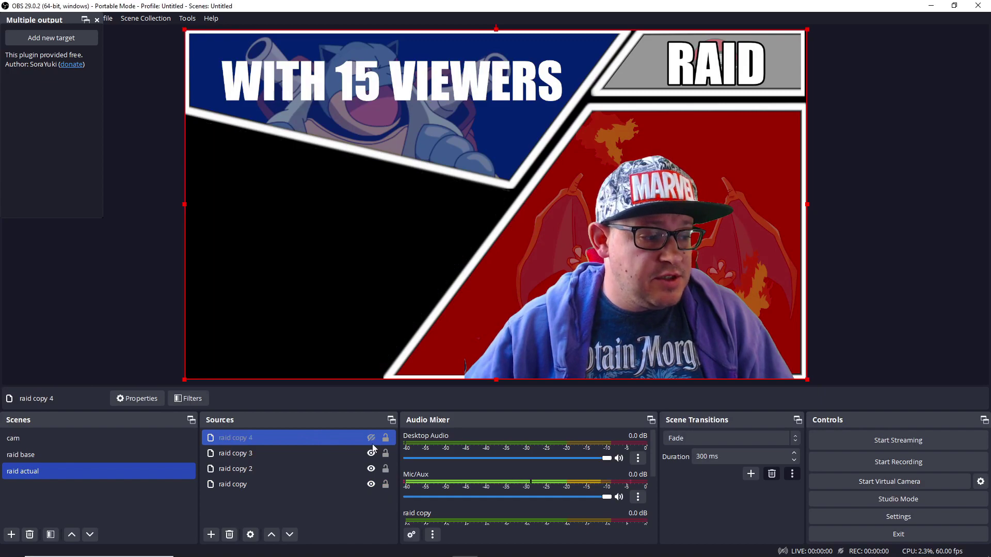
left_click(371, 453)
left_click(370, 469)
left_click(370, 484)
left_click(371, 484)
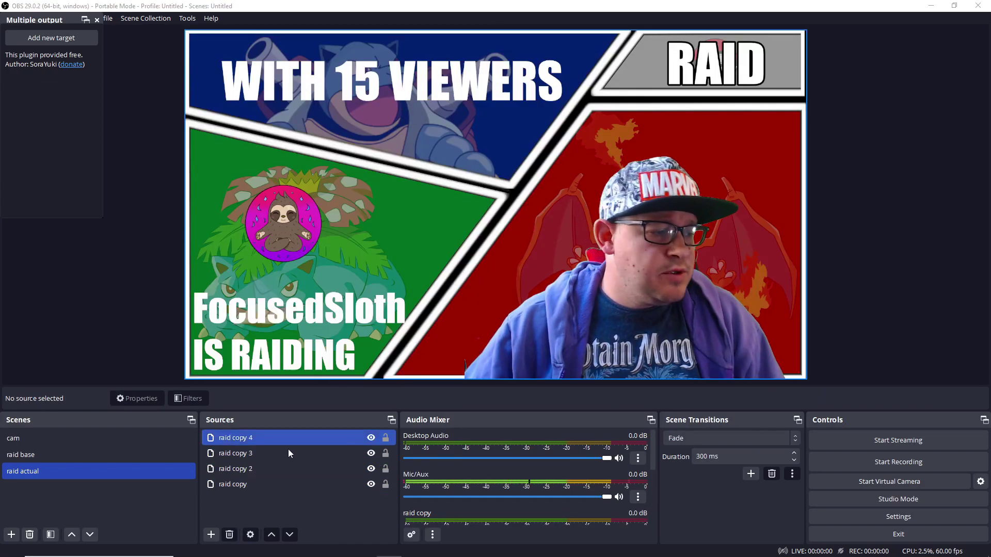
left_click(214, 484)
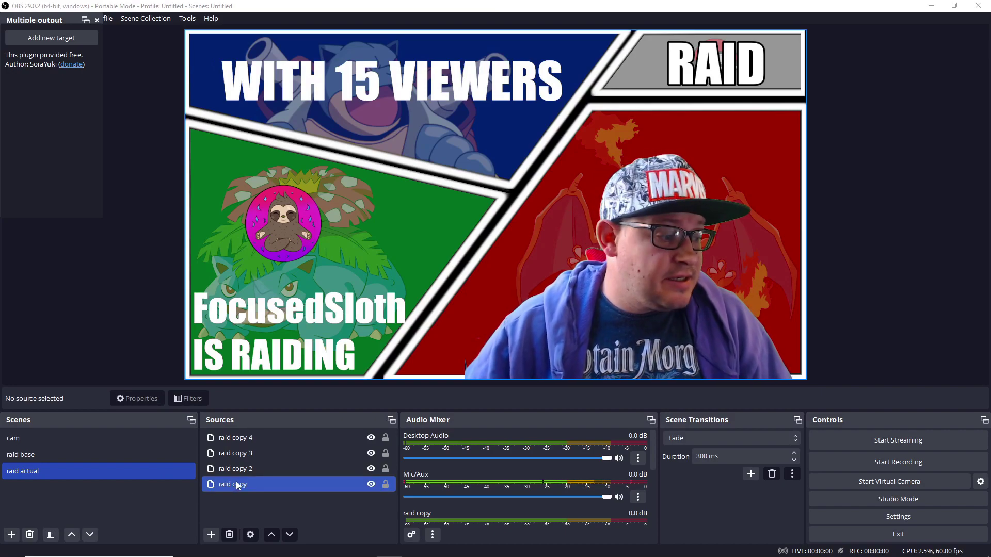
left_click(371, 484)
left_click(371, 483)
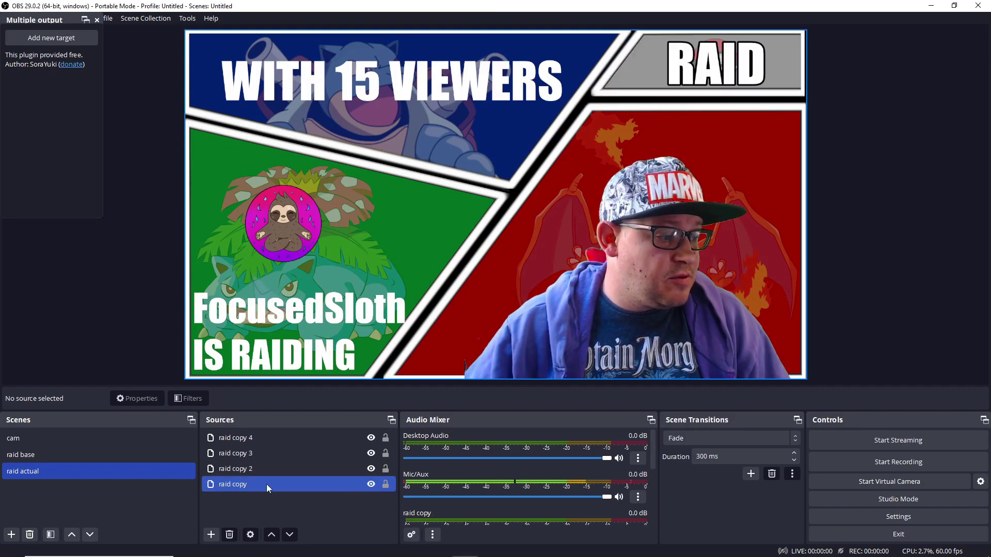
Step: Rename the raid copy source as "top right"
right_click(267, 486)
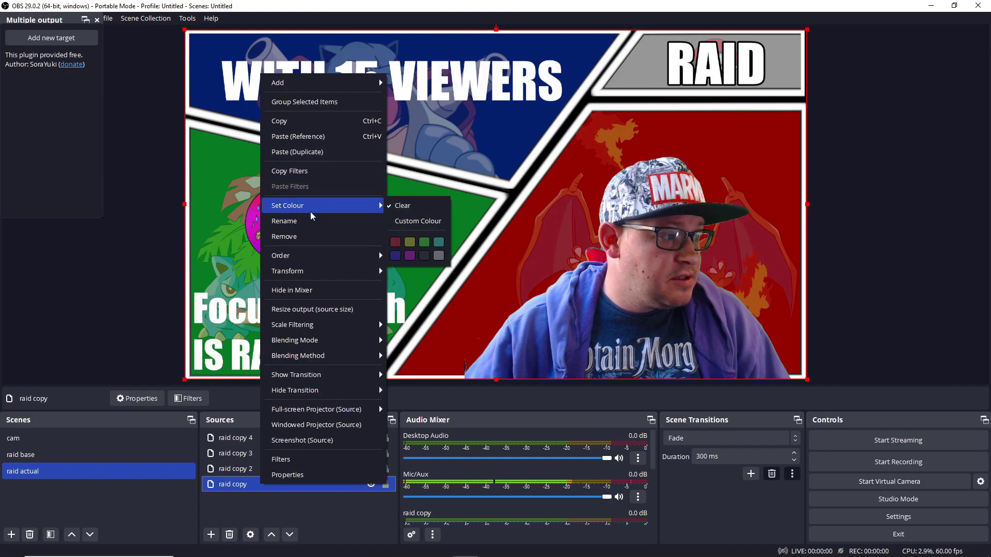
left_click(312, 221)
type("top right")
key("Return")
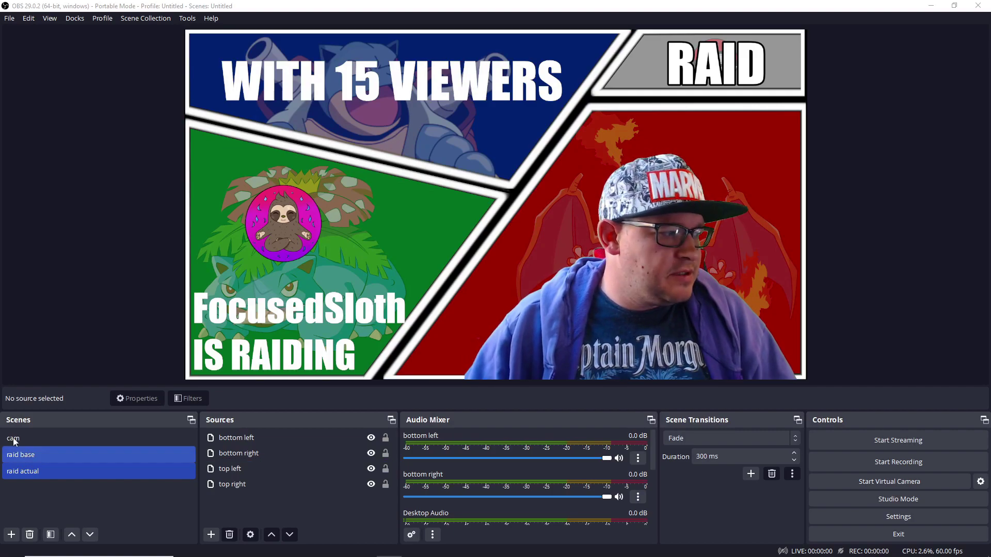
Step: Add a Move Source filter named "tl out" to the raid actual scene and set its source to top left
right_click(30, 473)
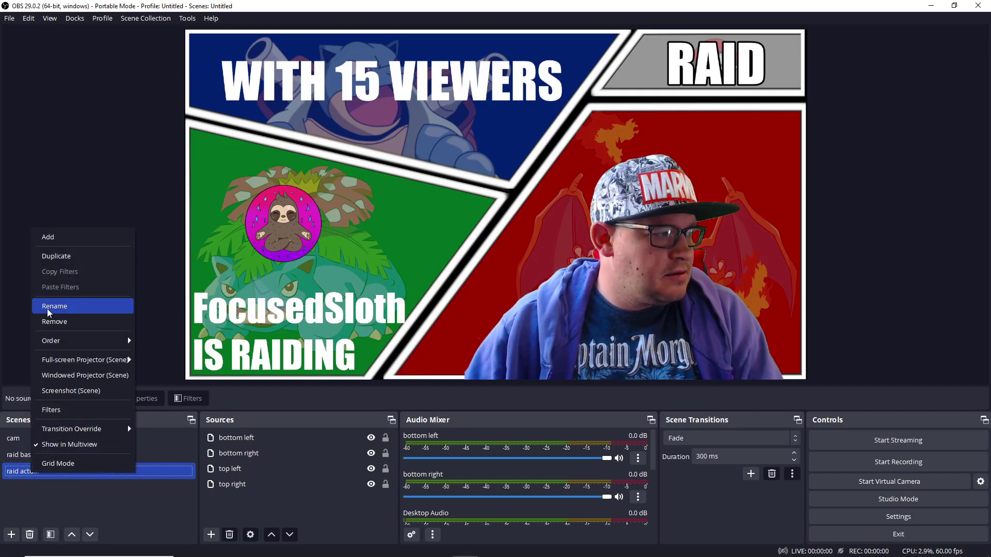
left_click(72, 409)
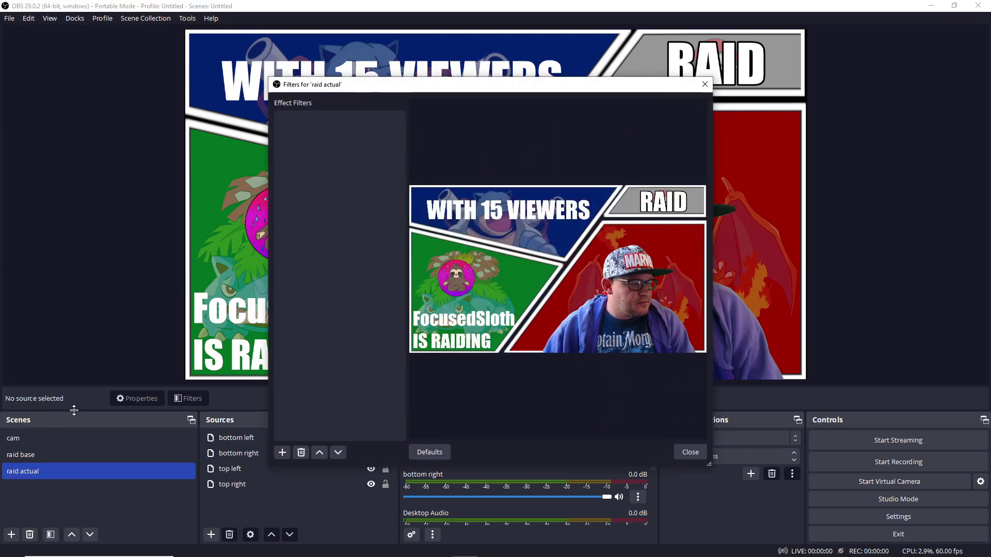
left_click(282, 453)
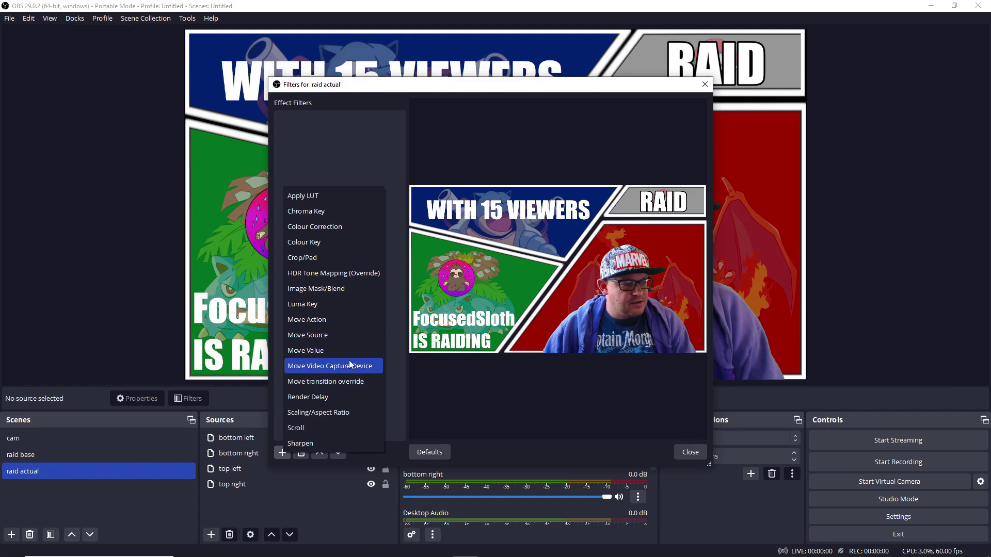
left_click(313, 337)
type("tl")
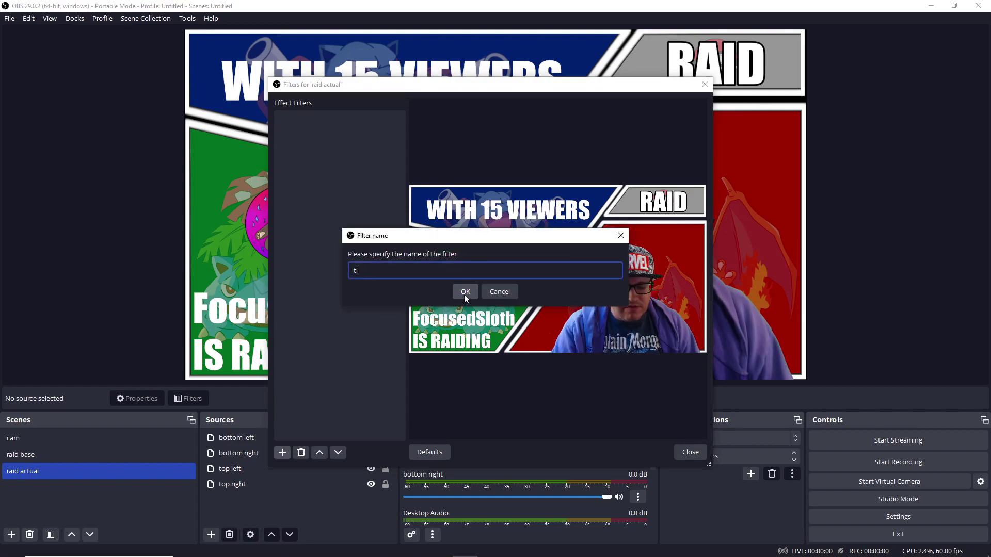
type(" out")
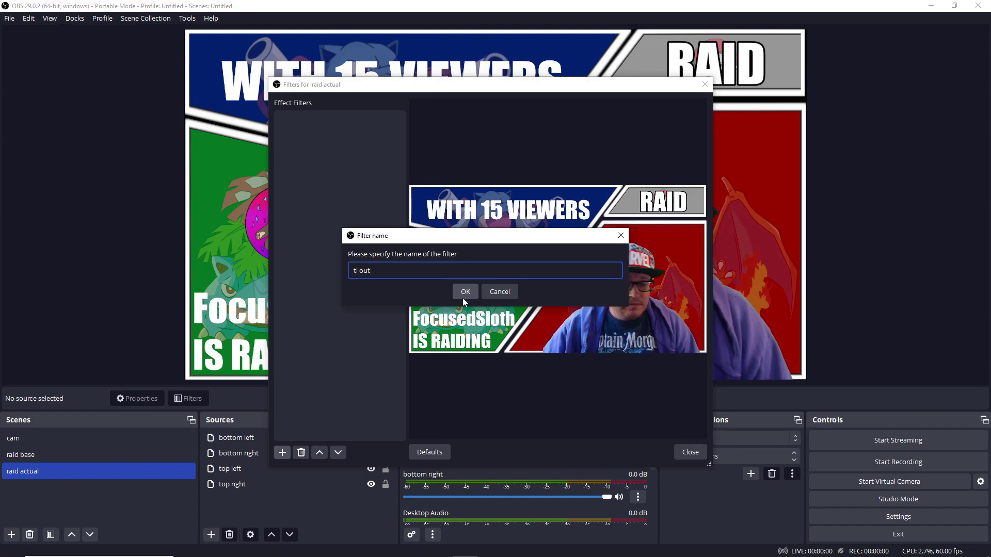
left_click(463, 294)
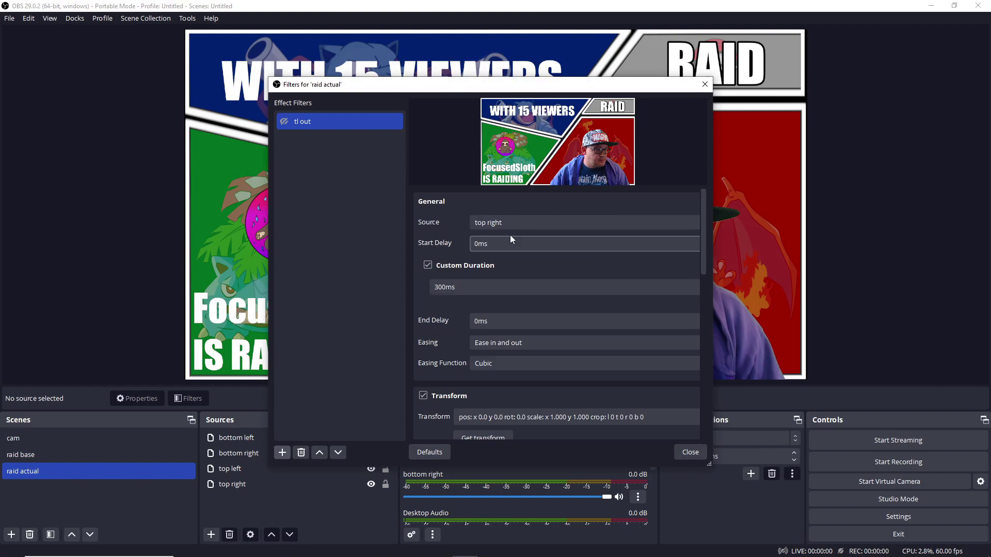
left_click(516, 224)
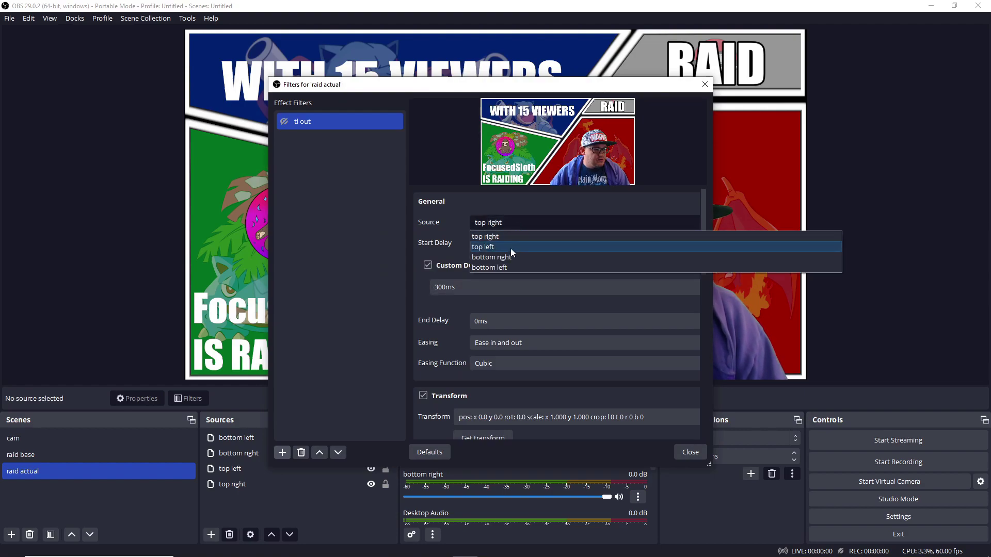
left_click(510, 248)
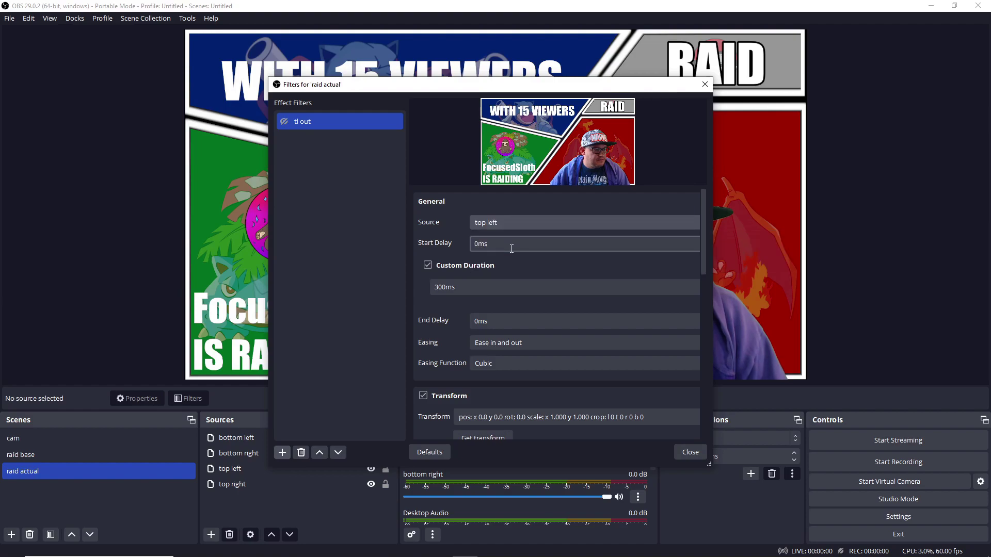
Step: Capture the tl out transform with the top left source moved off the canvas to about x -1403, and return the source to its original position
scroll(453, 342, "down", 3)
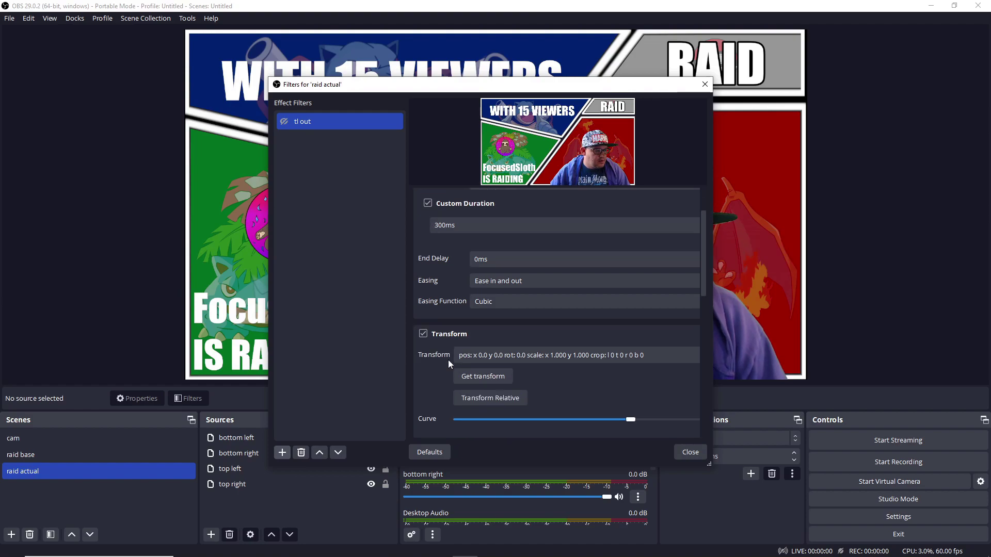
left_click(239, 468)
left_click_drag(222, 185, 38, 188)
left_click_drag(222, 194, 67, 188)
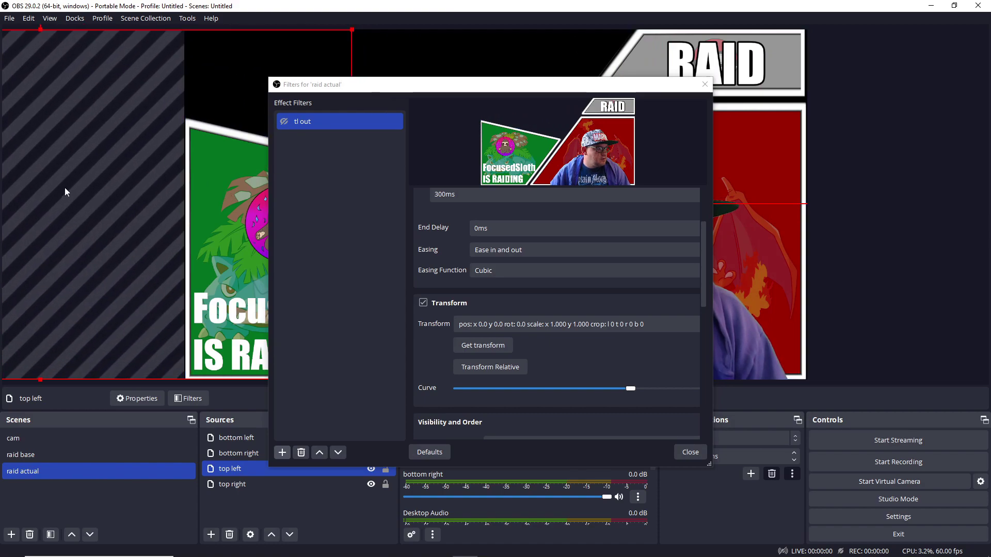
left_click(480, 347)
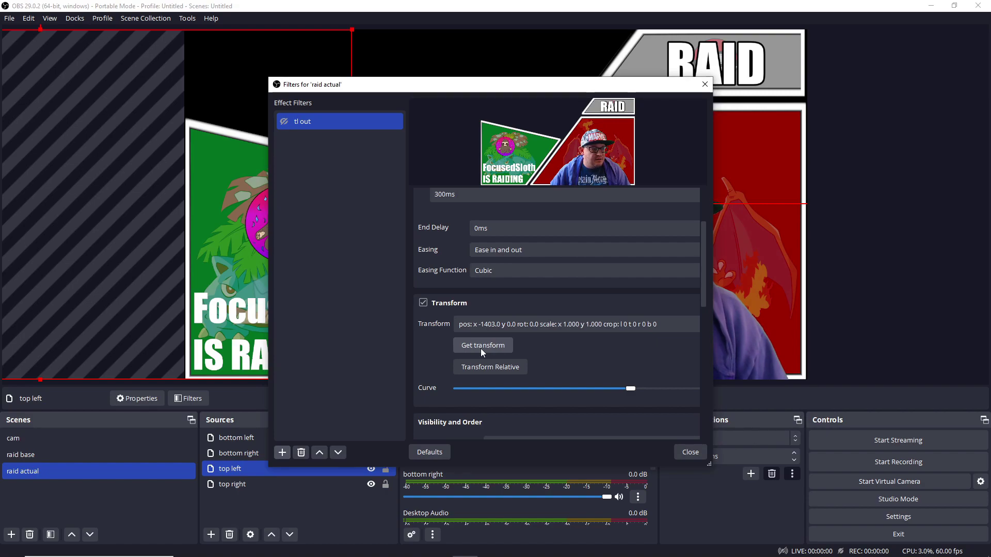
left_click_drag(119, 60, 573, 58)
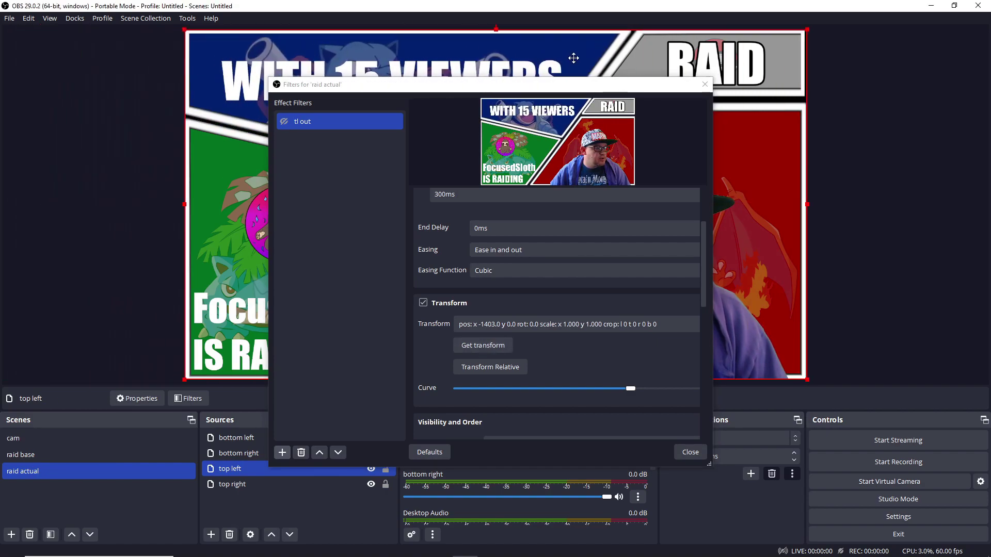
Step: Run the tl out filter to send the top left source off the canvas, and add a Move Source filter named "tl in"
left_click(284, 123)
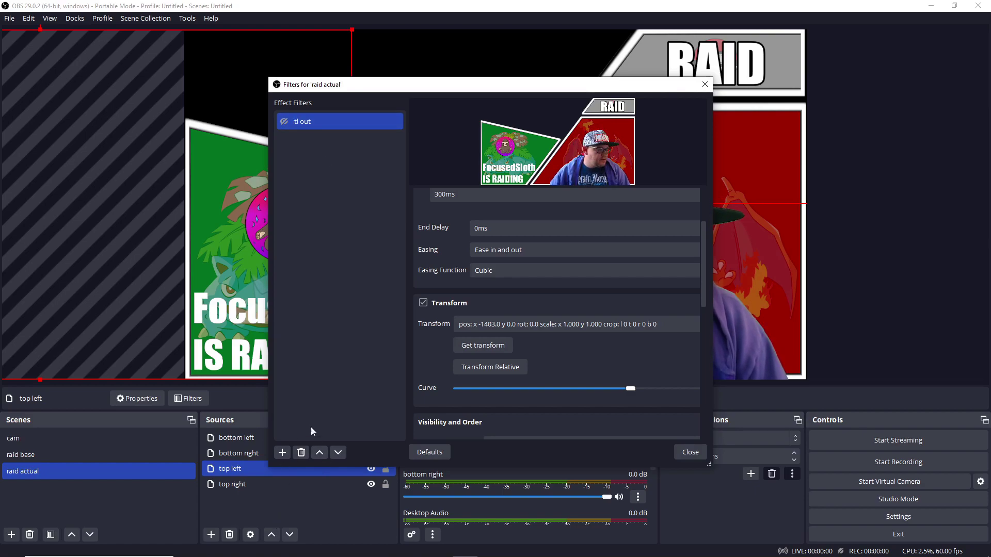
left_click(283, 451)
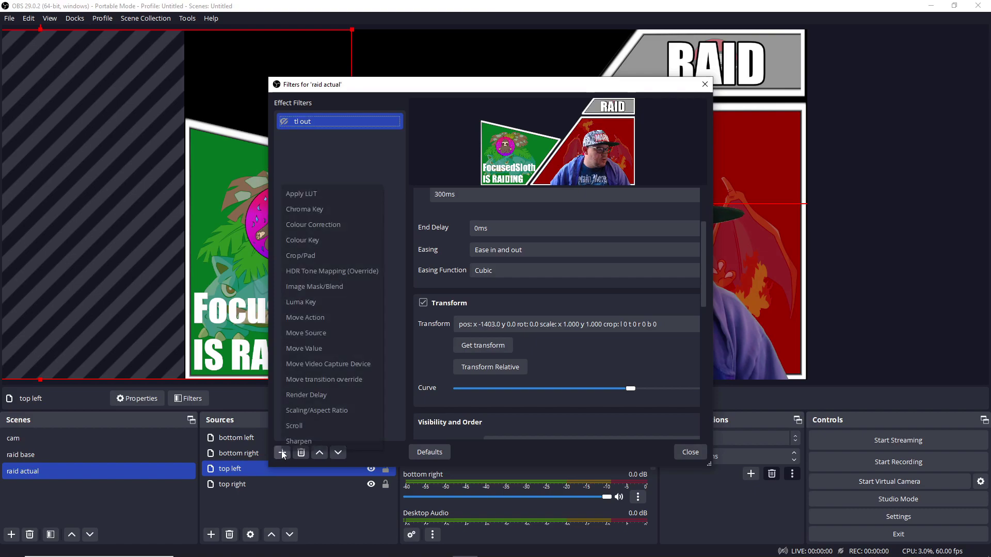
left_click(316, 333)
type("tl in")
key("Return")
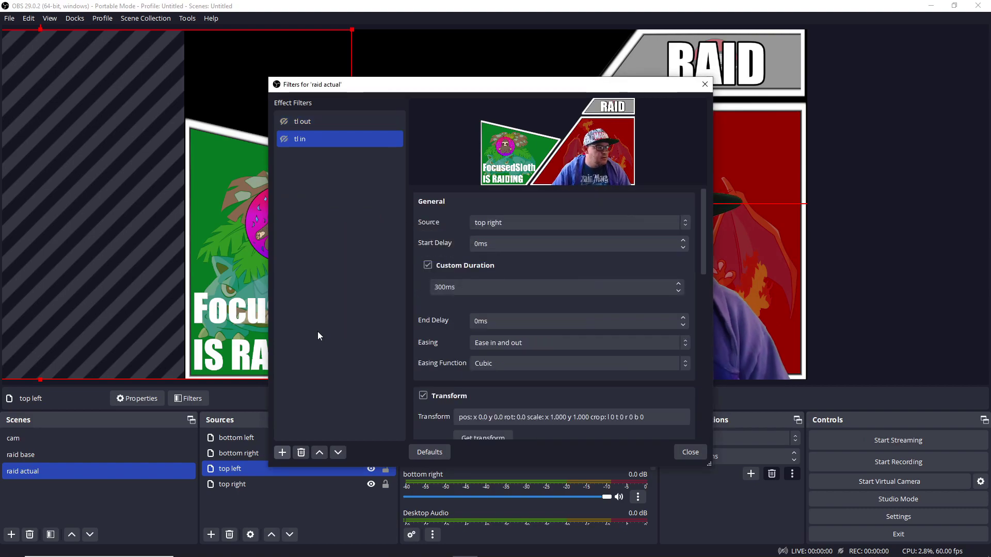
Step: Return the top left source to its original position on the canvas and set the tl in filter's source to top left
left_click_drag(67, 92, 522, 101)
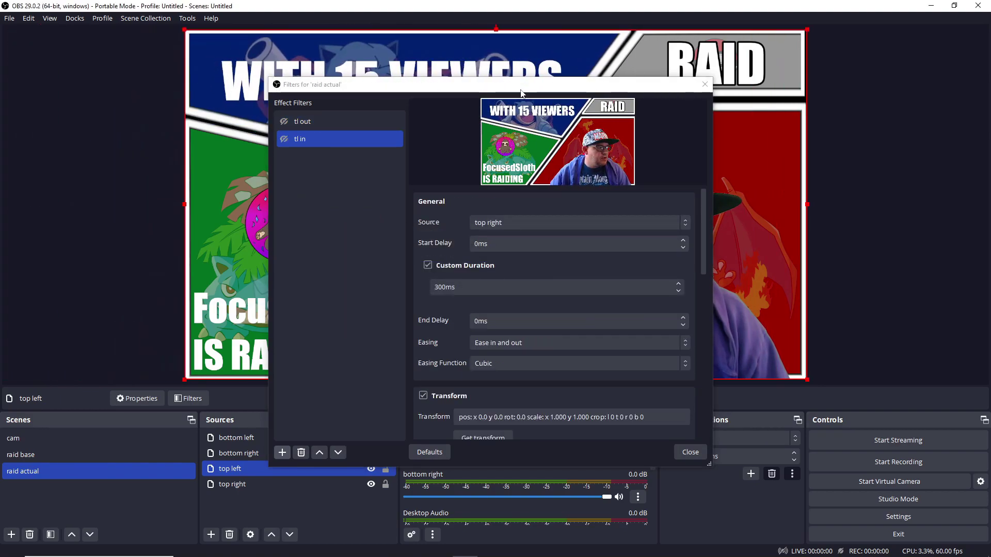
left_click(508, 215)
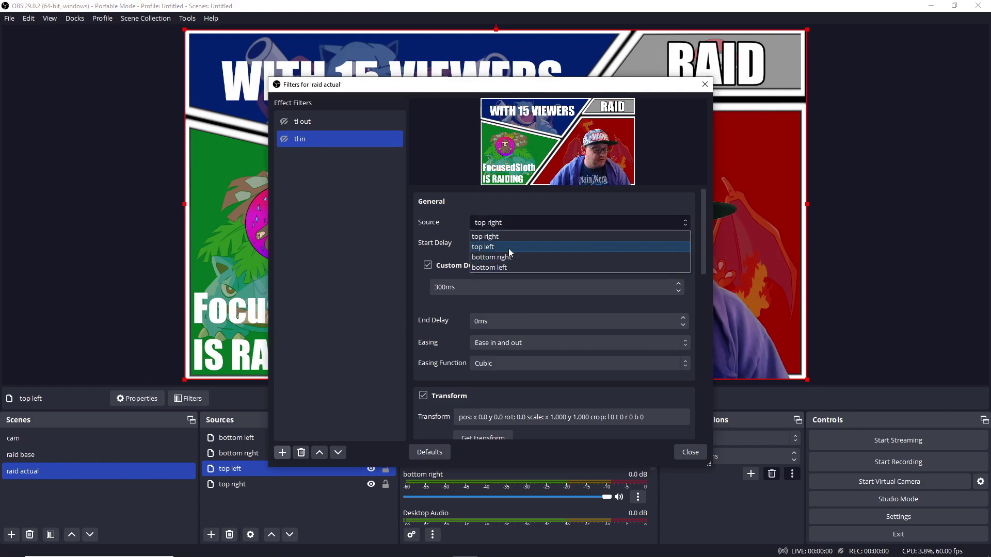
left_click(508, 247)
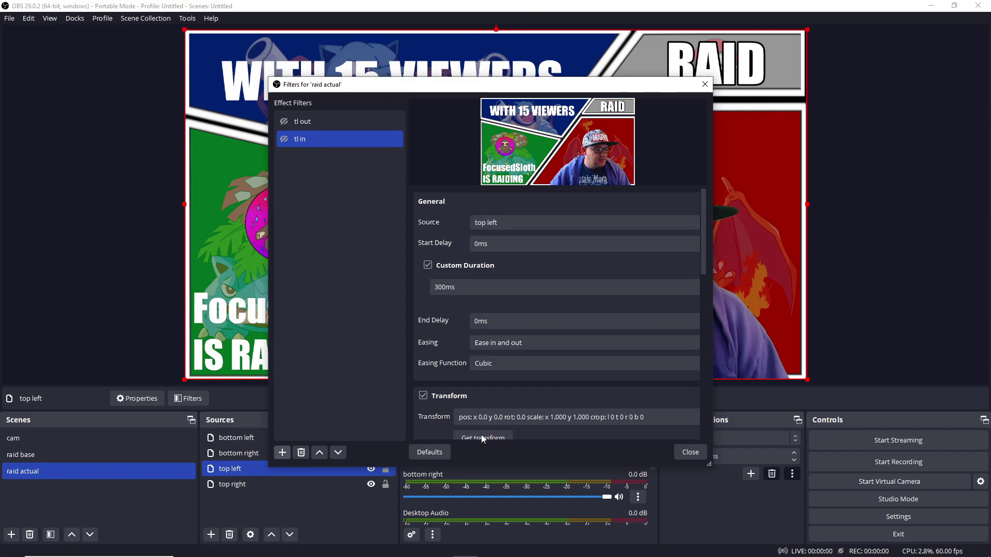
Step: Test the tl out and tl in filters by running them one after the other on the top left panel
left_click(283, 122)
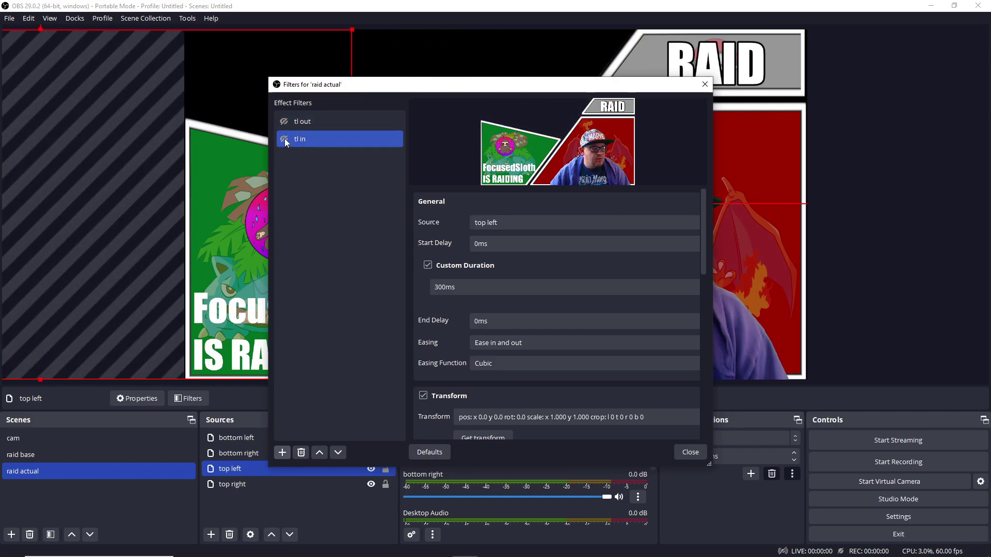
left_click(284, 139)
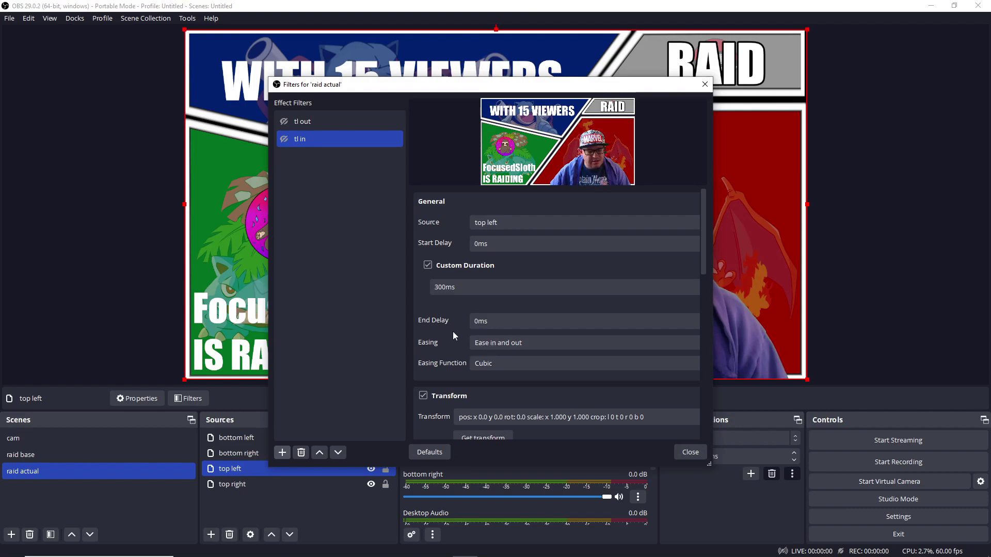
scroll(453, 332, "down", 5)
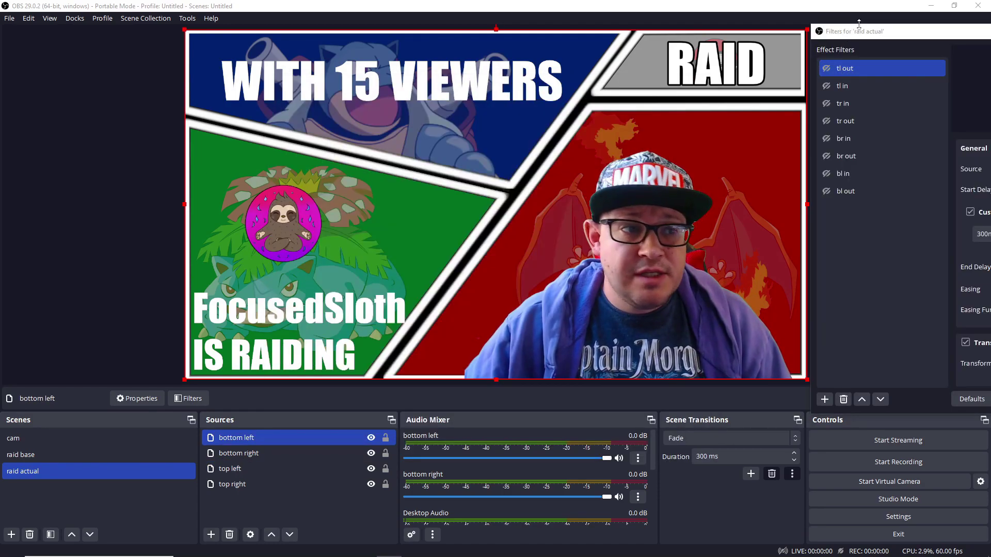
Step: Review the bl out filter's settings, and move the filters window clear of the canvas
left_click_drag(894, 47, 322, 50)
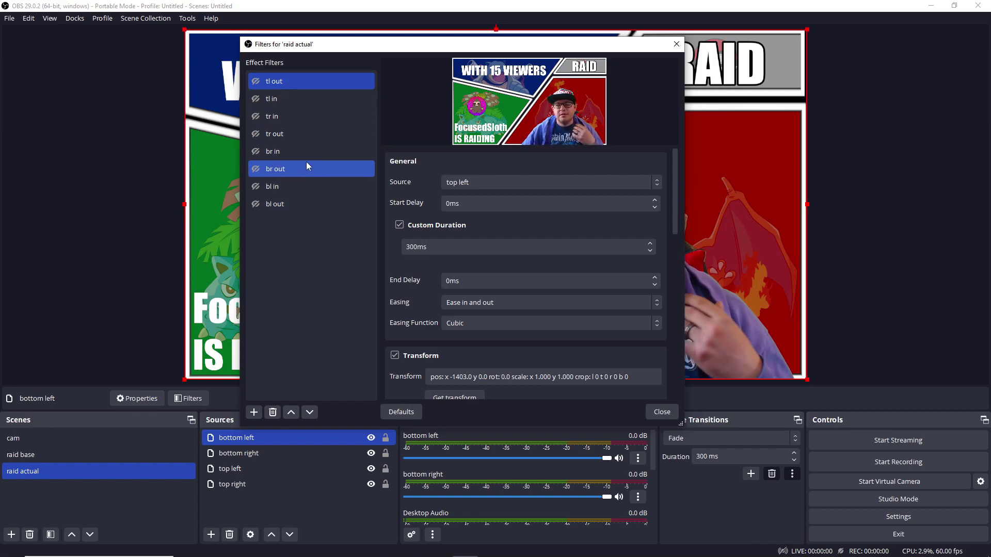
left_click(303, 206)
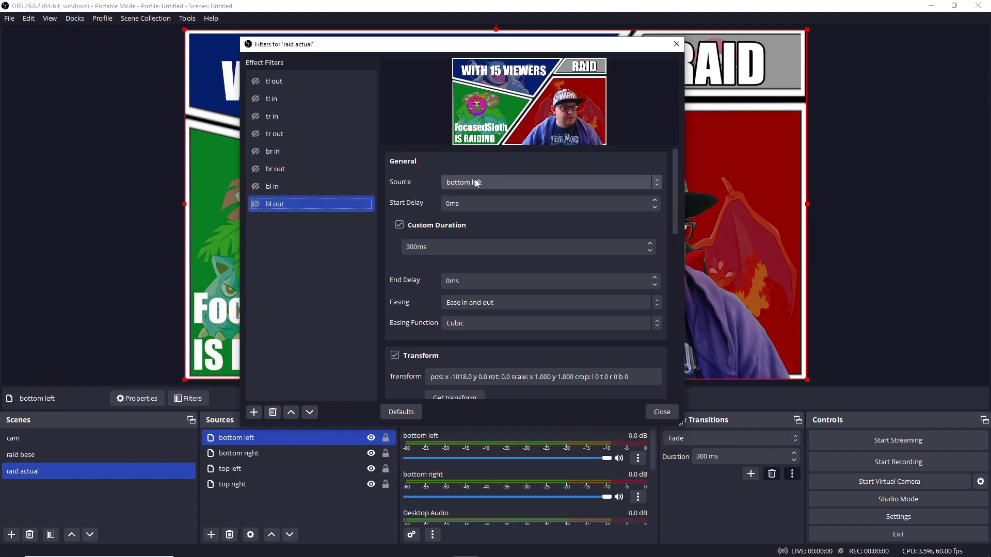
left_click_drag(363, 49, 937, 33)
Step: Test the out and in Move Source filters for each of the four raid panels in turn
left_click(828, 69)
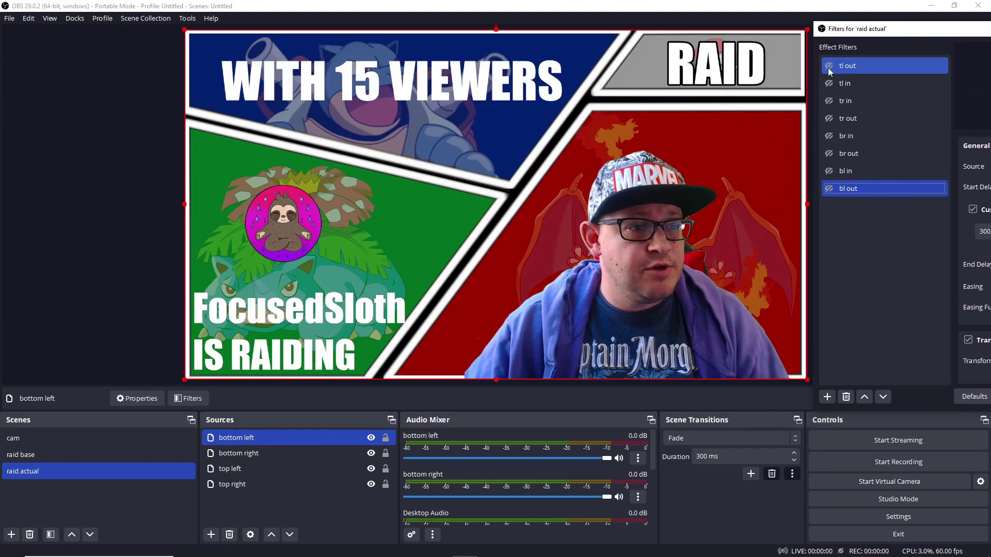
left_click(830, 87)
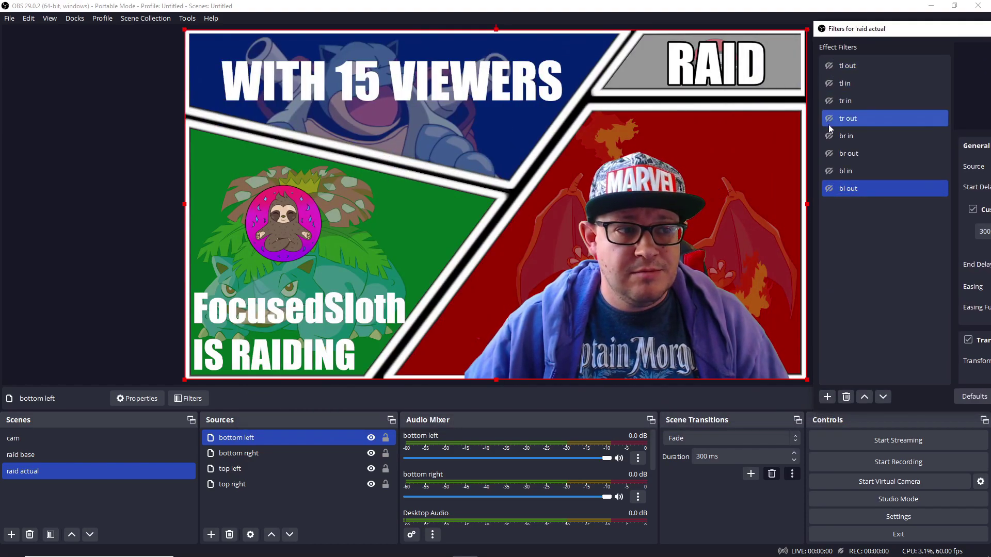
left_click(829, 119)
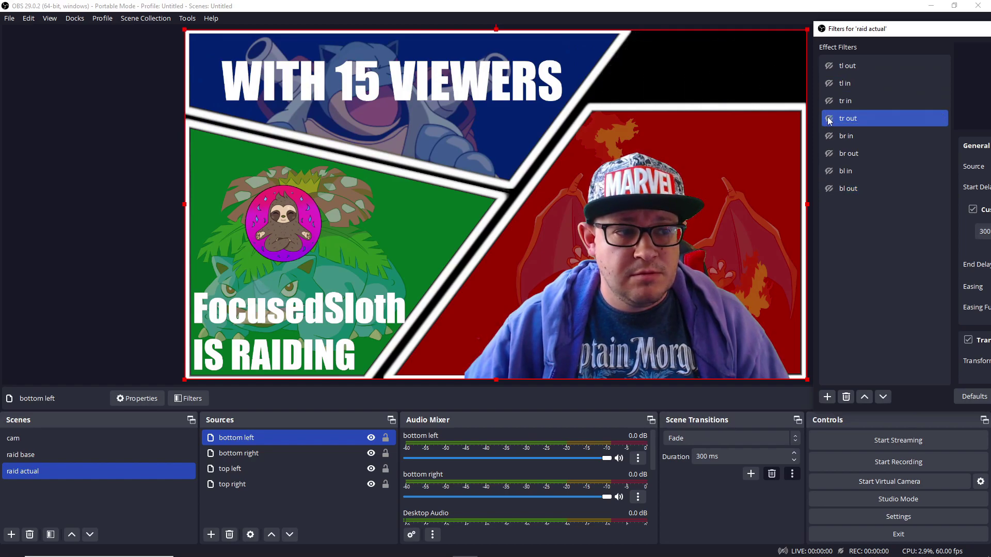
left_click(829, 101)
left_click(829, 155)
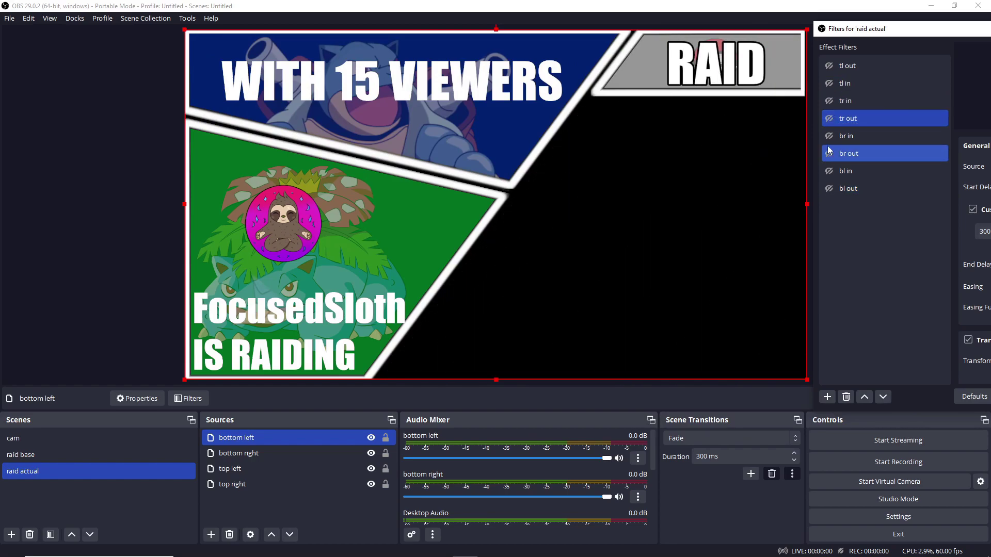
left_click(829, 137)
left_click(829, 171)
left_click(829, 190)
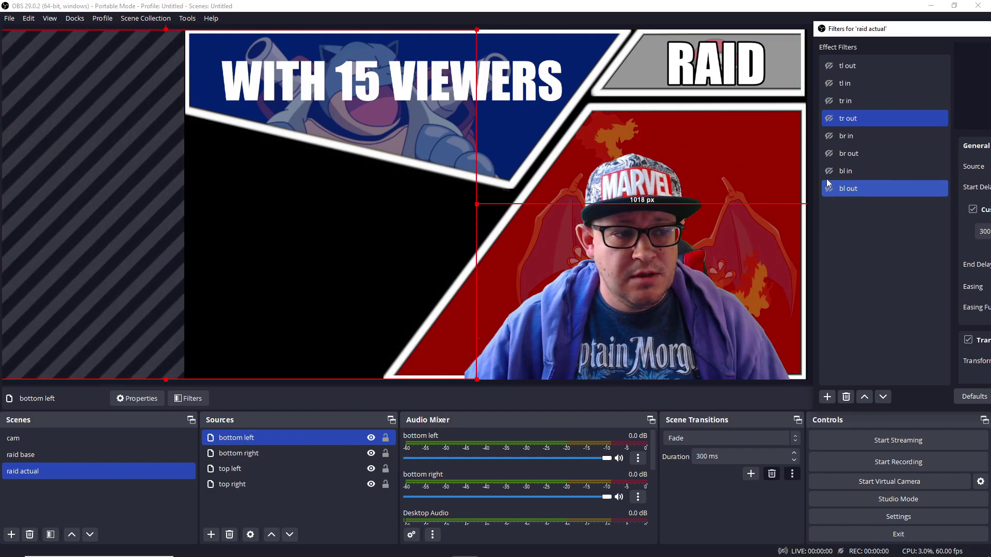
left_click(829, 172)
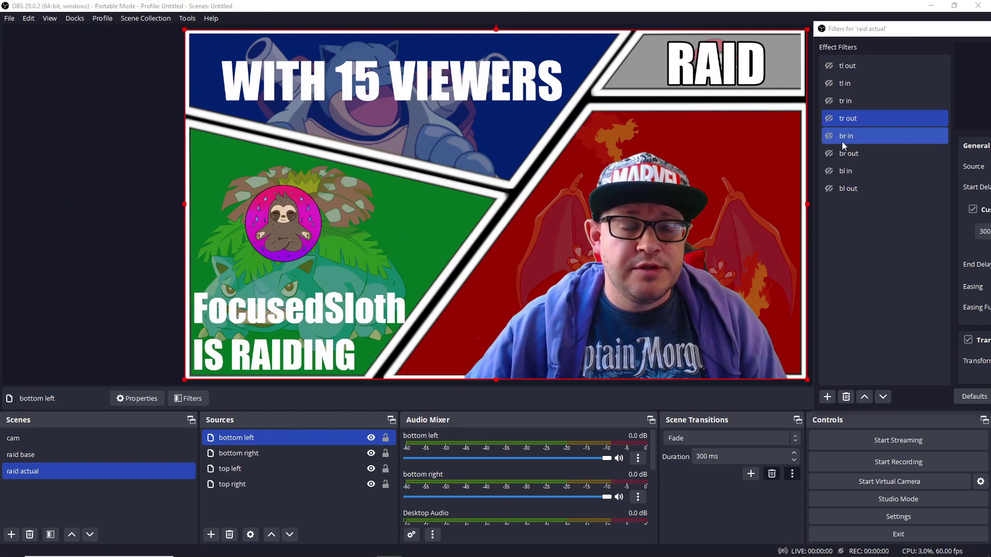
Step: Run tl out, tr out, br out and bl out to move all four raid panels off the canvas
left_click(829, 66)
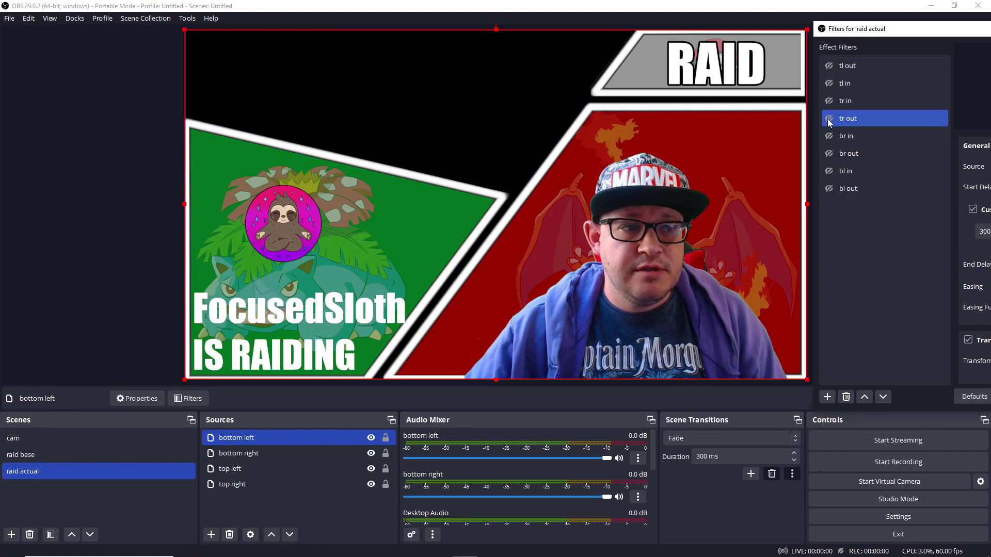
left_click(829, 118)
left_click(828, 153)
left_click(825, 194)
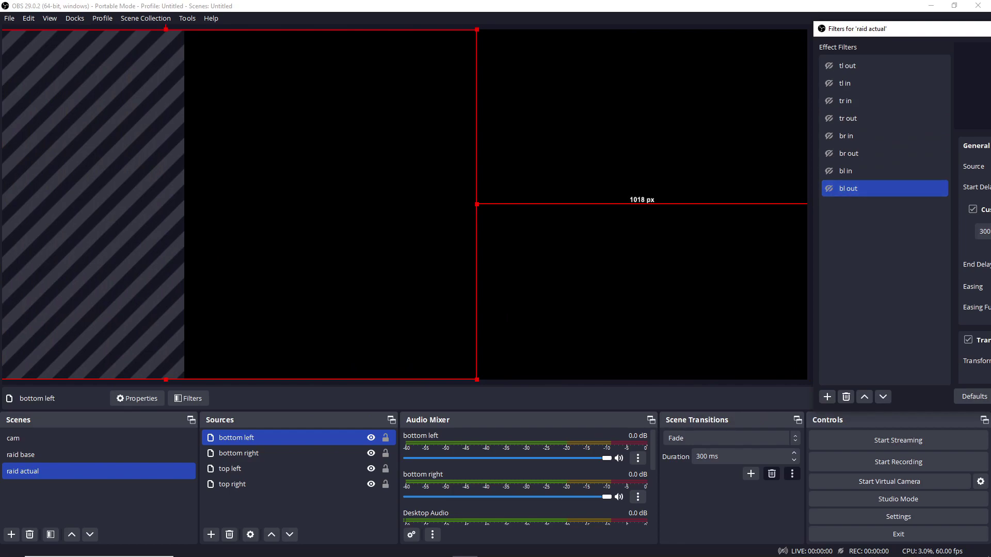
Step: Switch to Streamer.bot and start a new OBS Set Scene Filter State sub-action in the RAID action
key("alt+Tab")
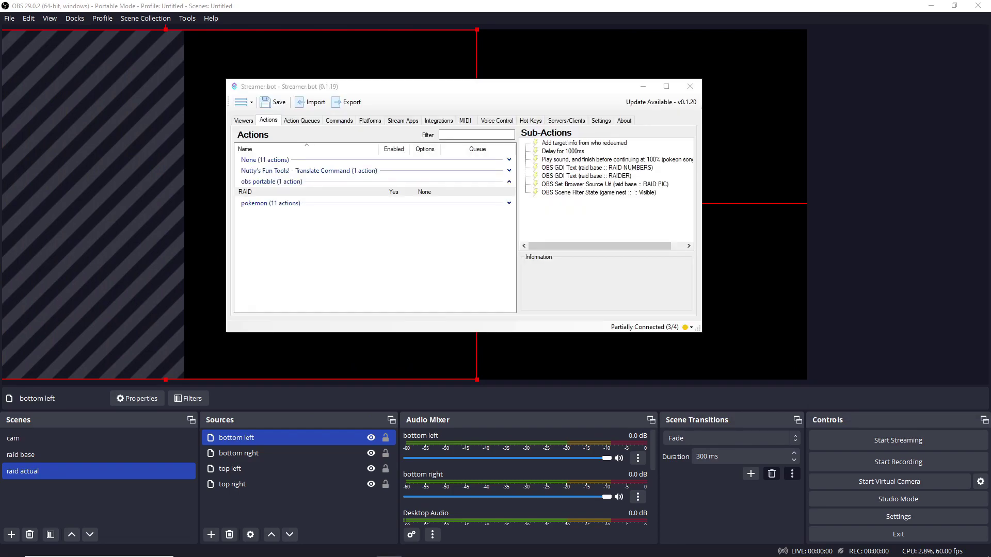
left_click(257, 193)
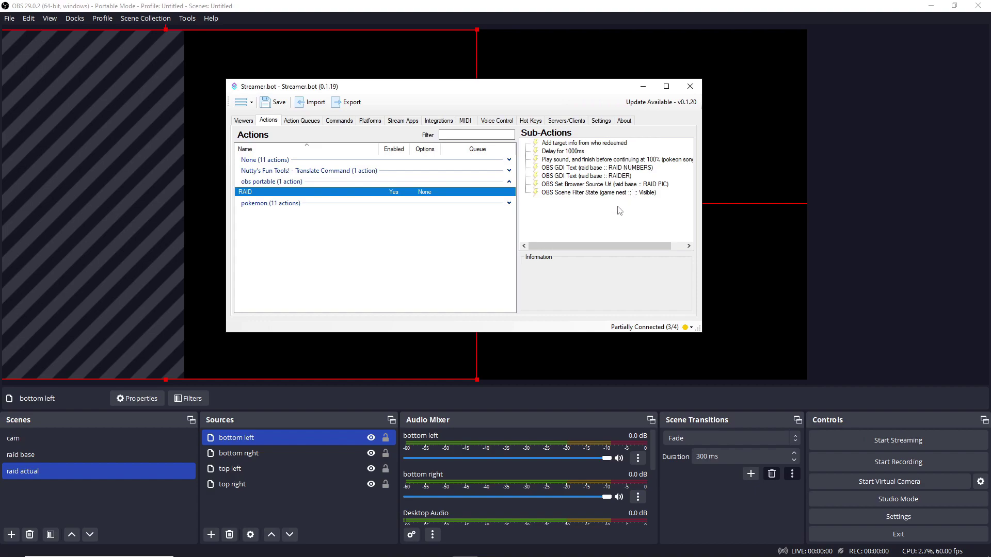
right_click(559, 215)
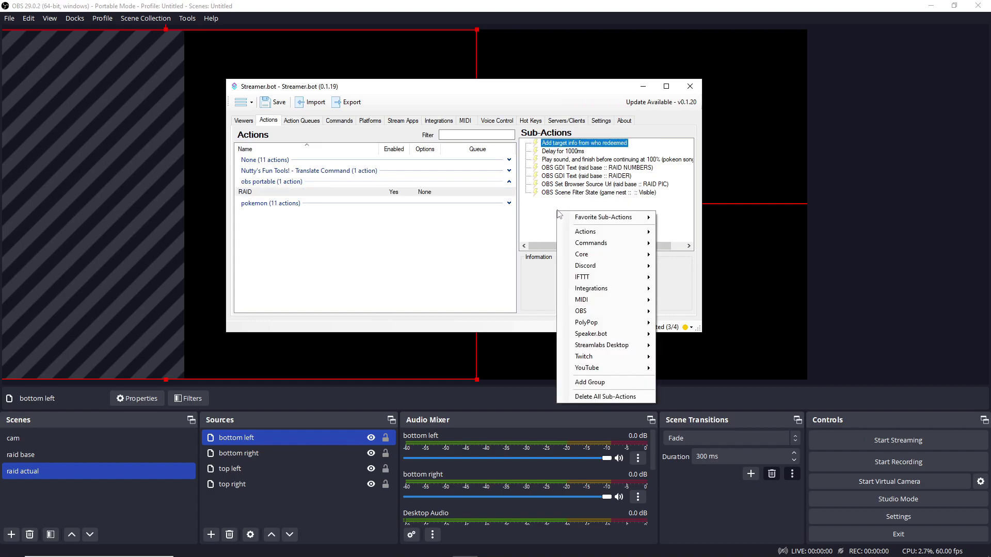
mouse_move(624, 316)
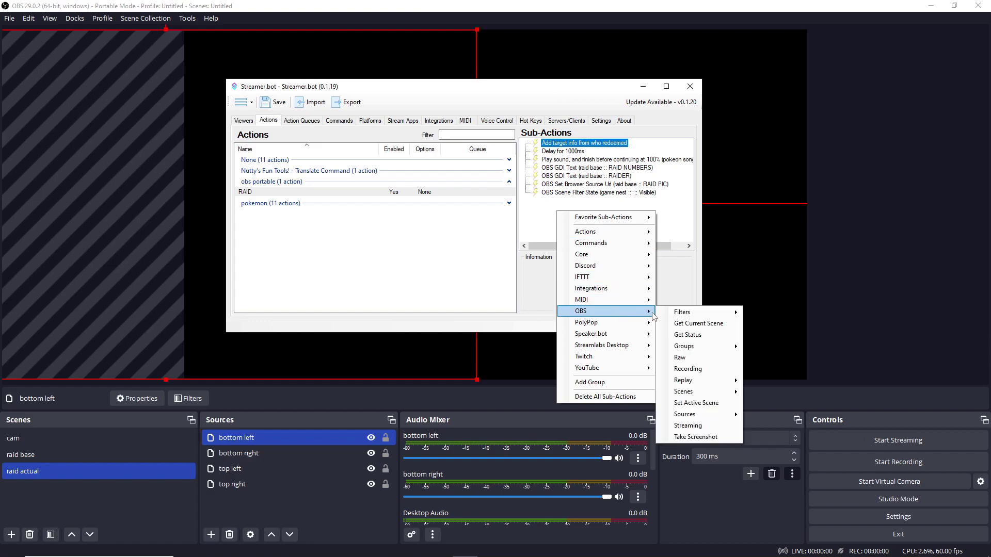
mouse_move(721, 395)
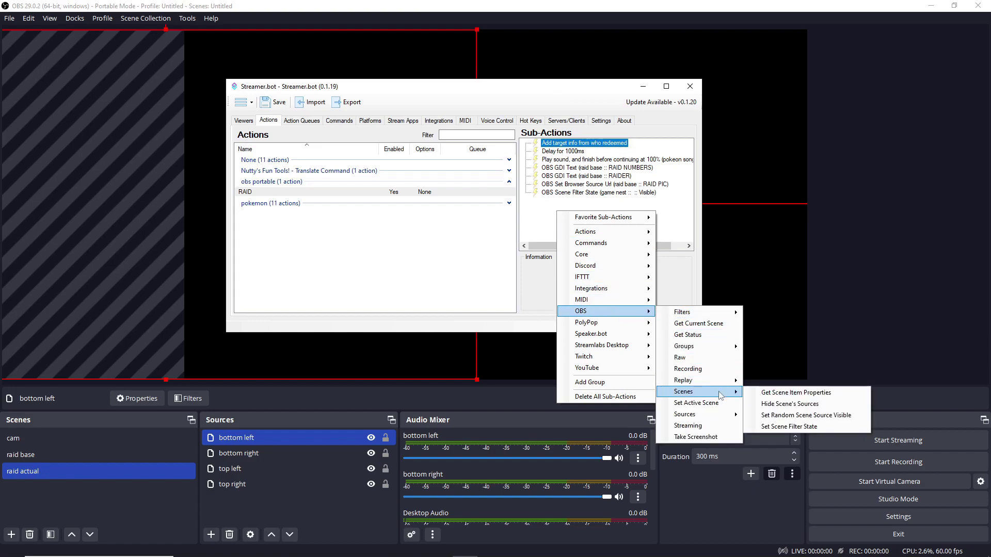
left_click(793, 430)
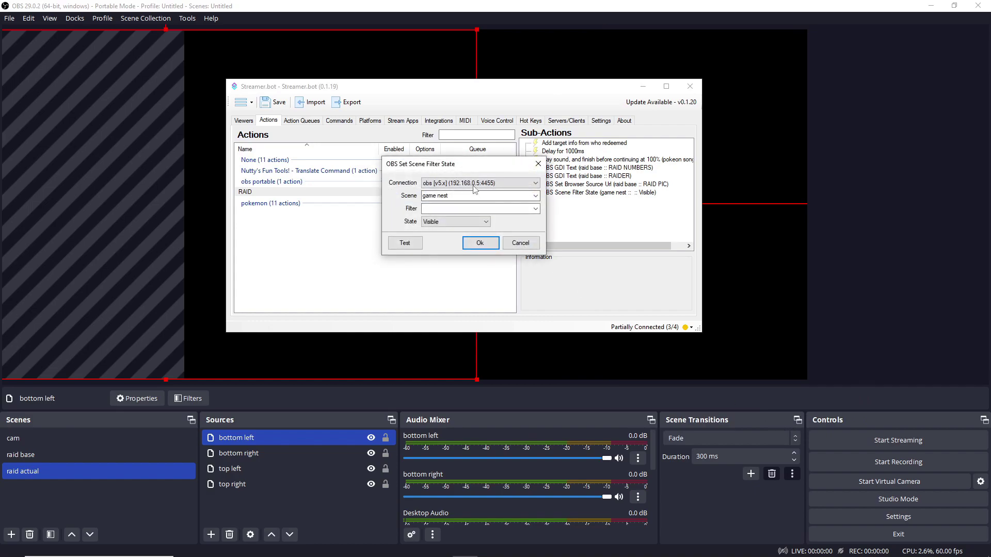
Step: Set the sub-action's connection to obs portable, scene to raid actual and filter to tr in with state Visible, and save it
left_click(480, 183)
left_click(480, 199)
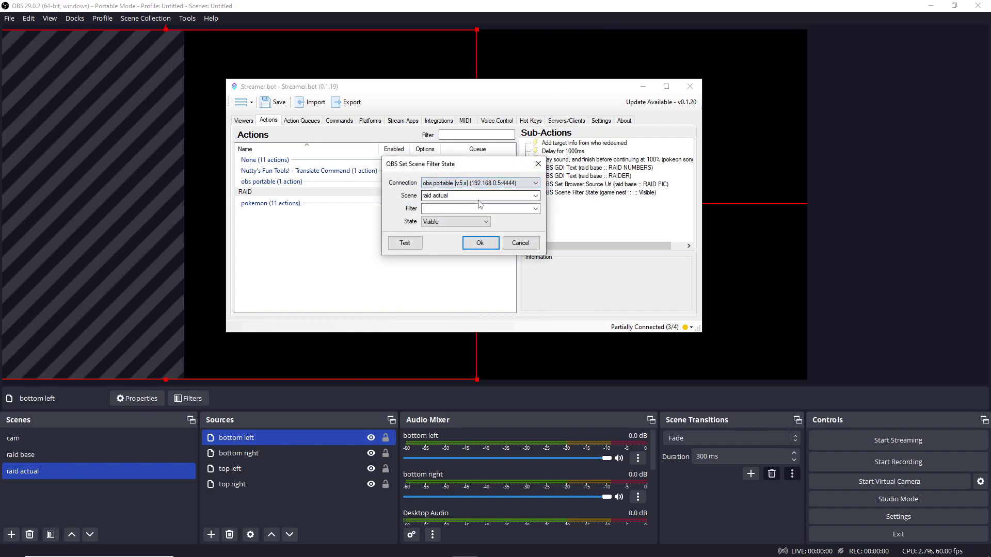
left_click(507, 196)
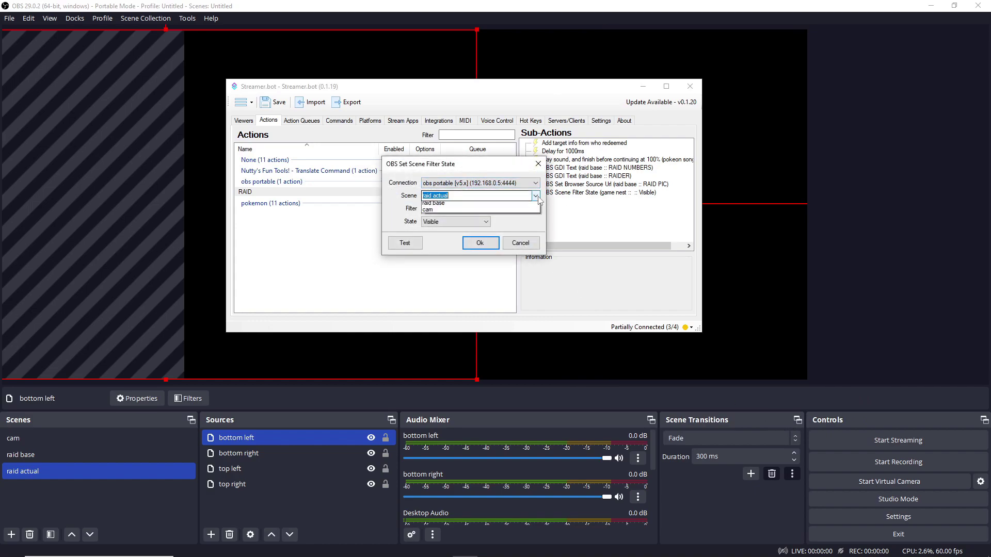
left_click(465, 206)
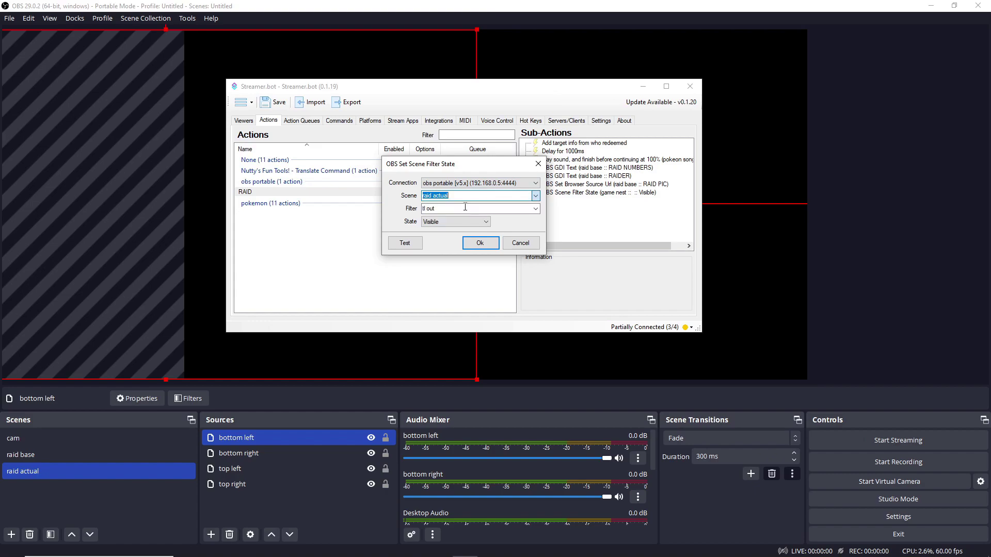
left_click(535, 209)
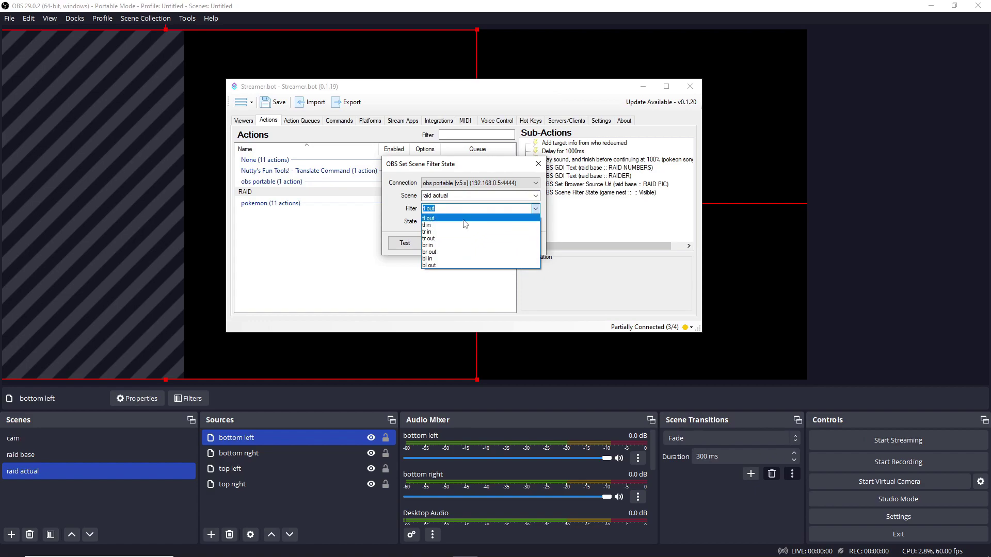
left_click(456, 232)
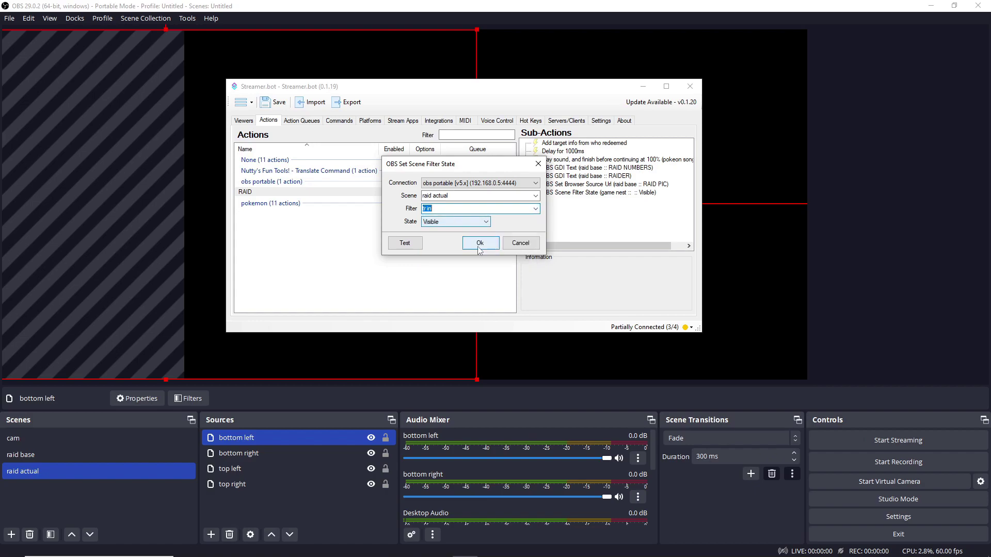
left_click(480, 243)
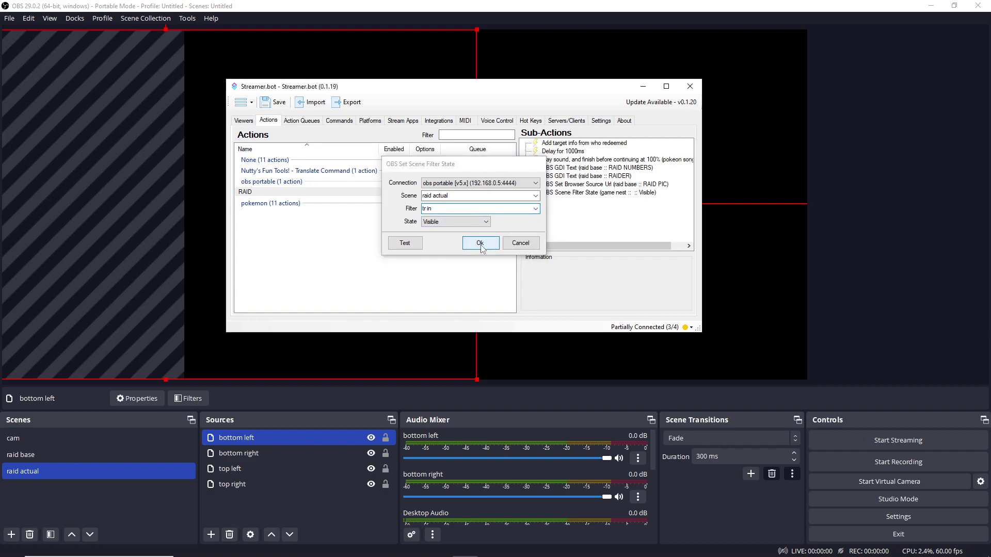
Step: Copy the existing 1000 ms delay sub-action and paste it at the end of the RAID sub-action list
right_click(561, 217)
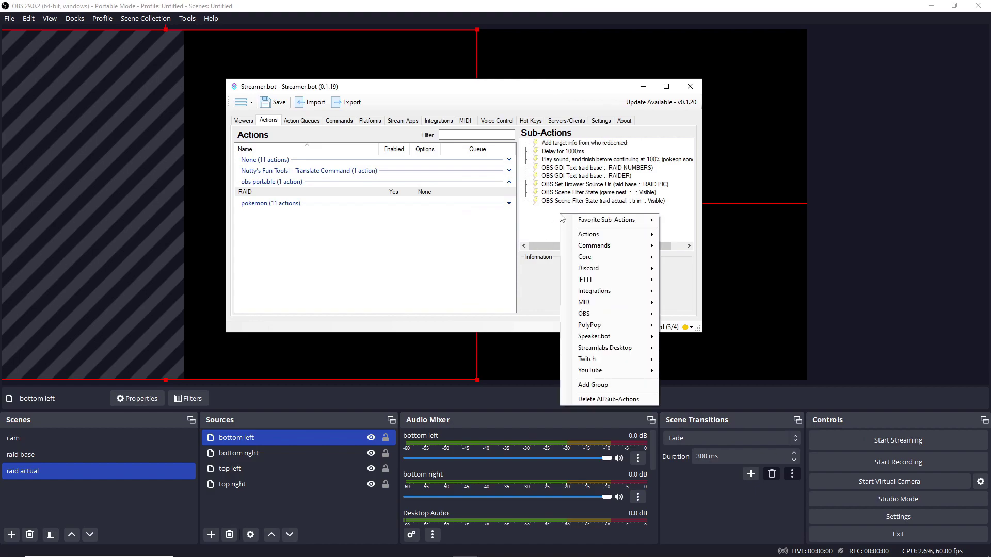
left_click(540, 221)
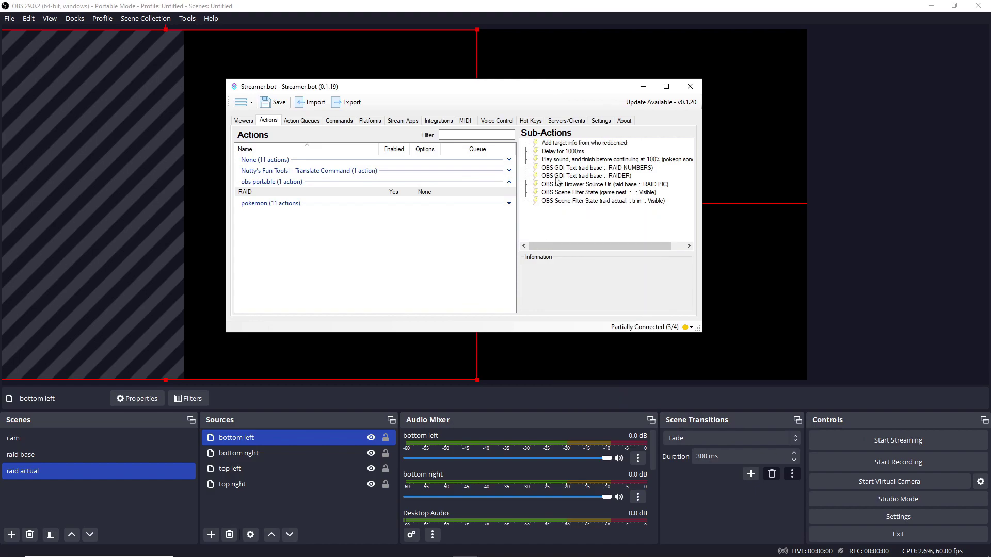
left_click(562, 151)
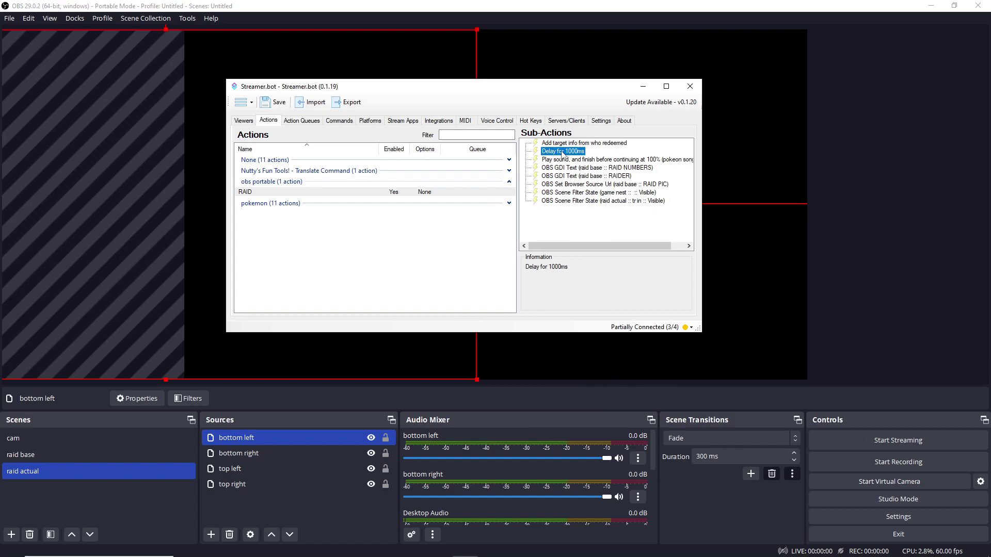
left_click(575, 205)
right_click(579, 219)
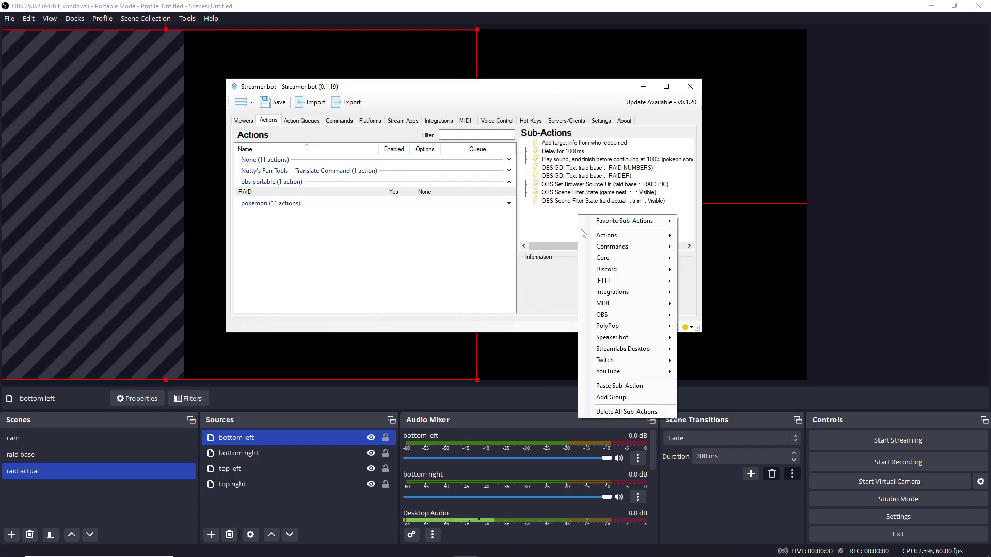
left_click(615, 388)
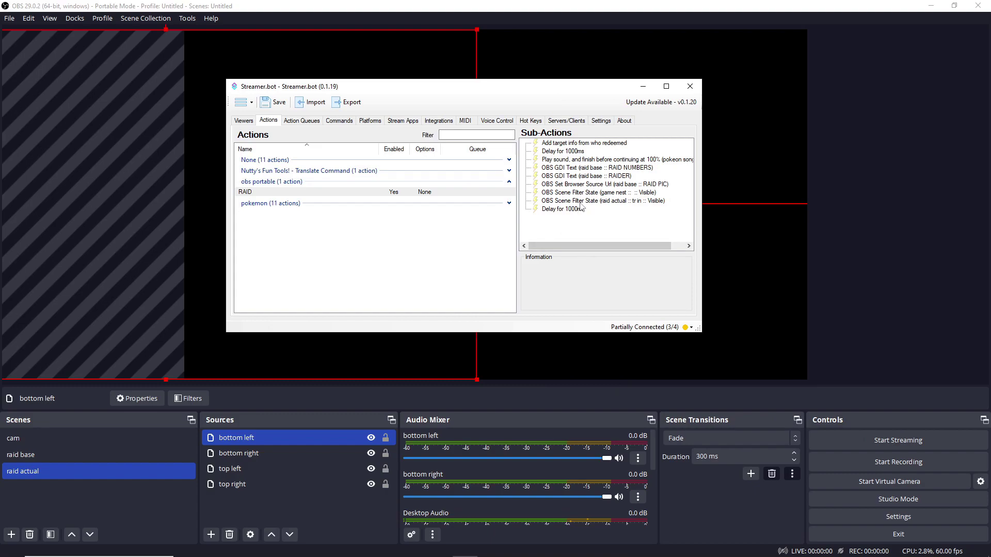
Step: Add an OBS Set Scene Filter State sub-action on obs portable, scene raid actual, filter tr in, state Visible
right_click(567, 224)
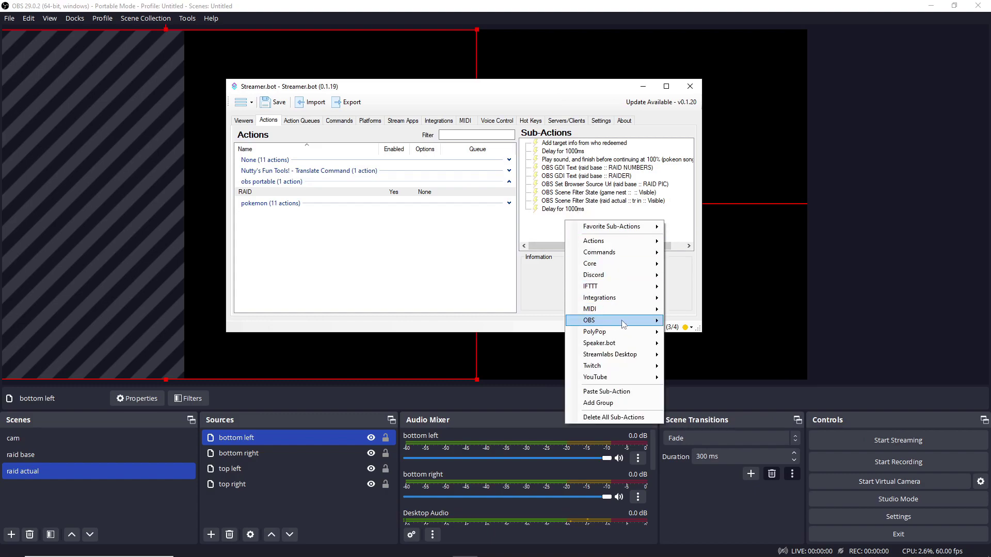
mouse_move(621, 324)
mouse_move(732, 426)
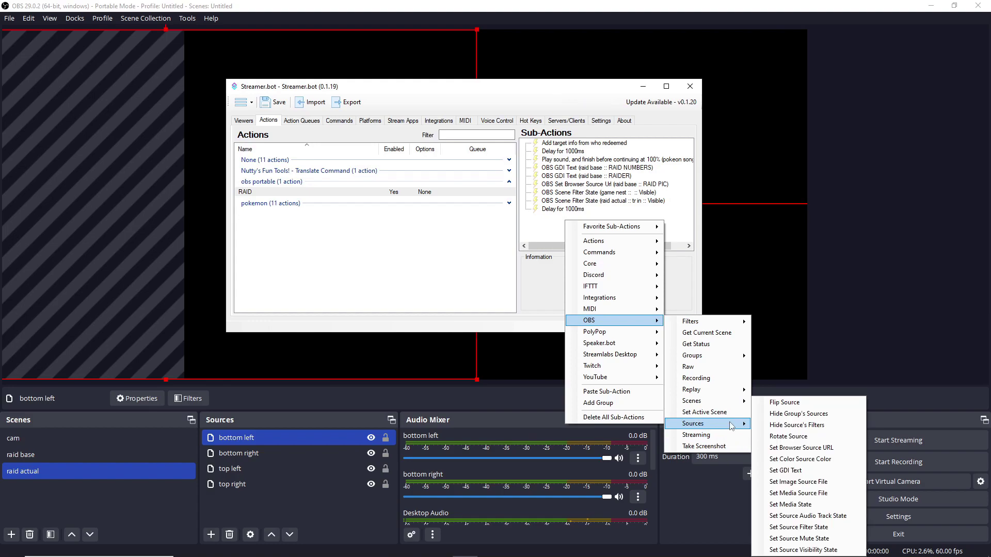
mouse_move(731, 405)
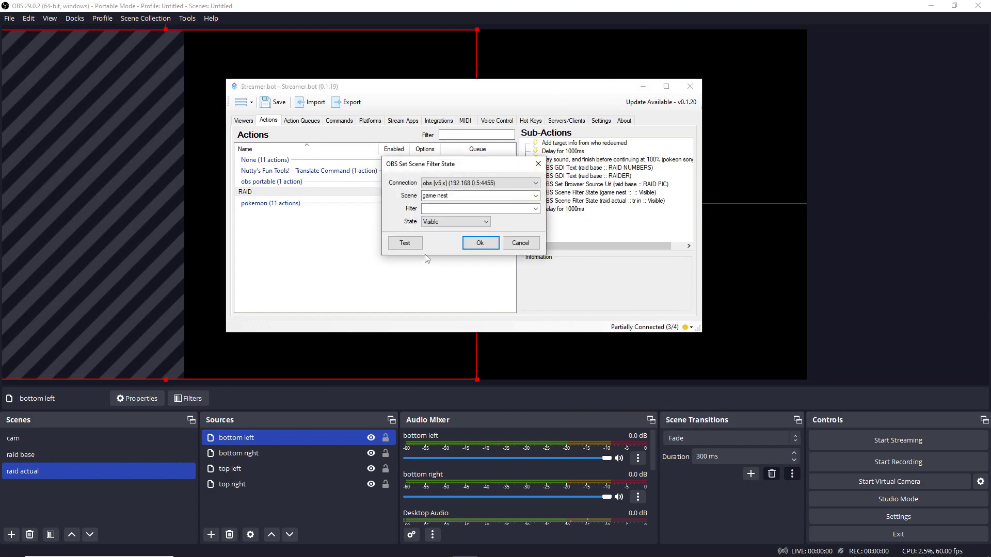
left_click(535, 182)
left_click(516, 198)
left_click(535, 196)
left_click(517, 205)
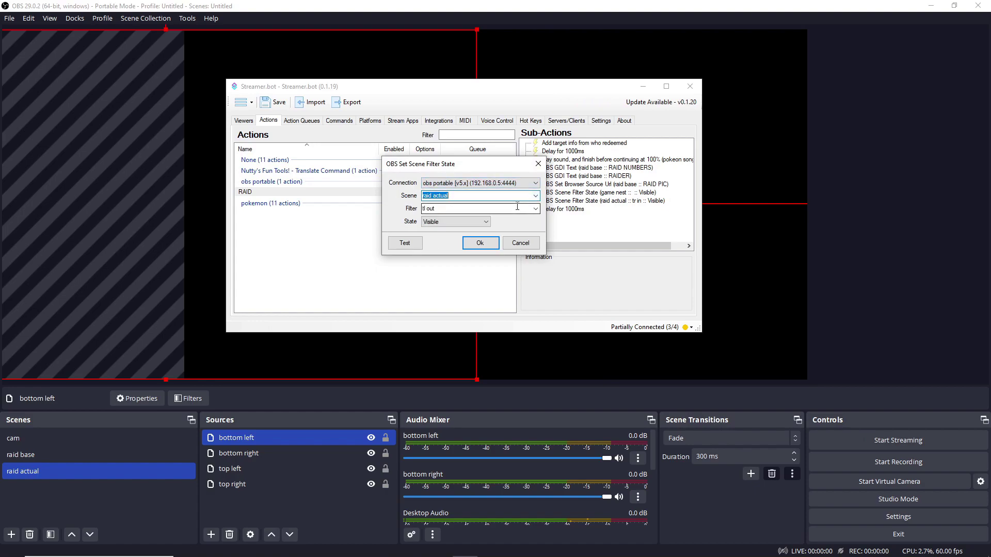
left_click(535, 208)
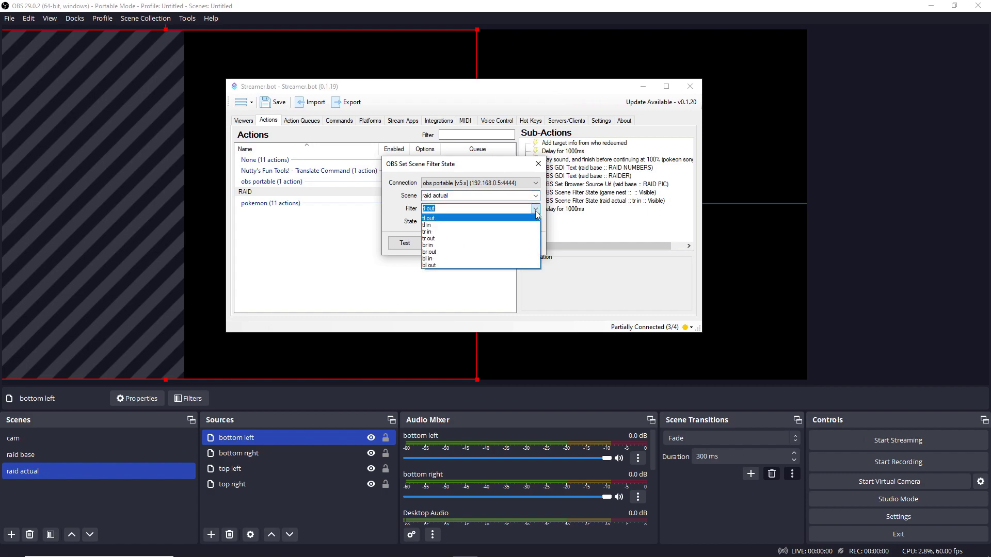
left_click(522, 239)
left_click(485, 243)
Step: Paste another 1000 ms delay and add a Set Scene Filter State sub-action for filter bl in on obs portable's raid actual scene, state Visible
right_click(586, 230)
left_click(607, 399)
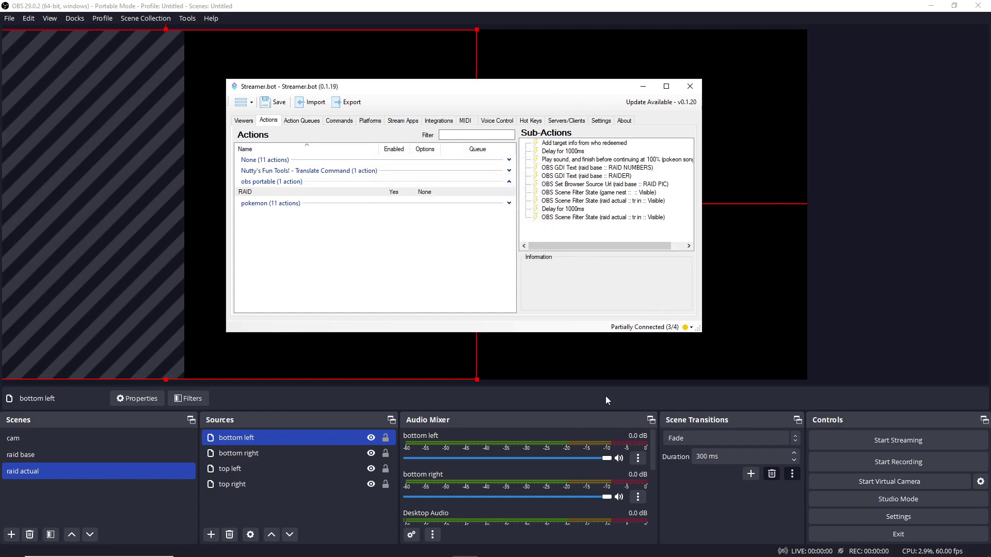
right_click(596, 234)
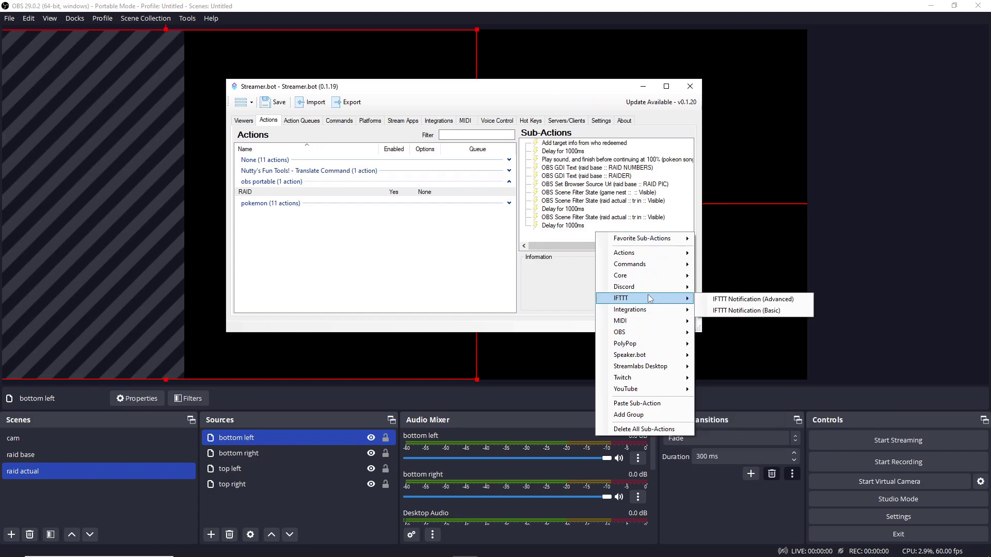
mouse_move(650, 332)
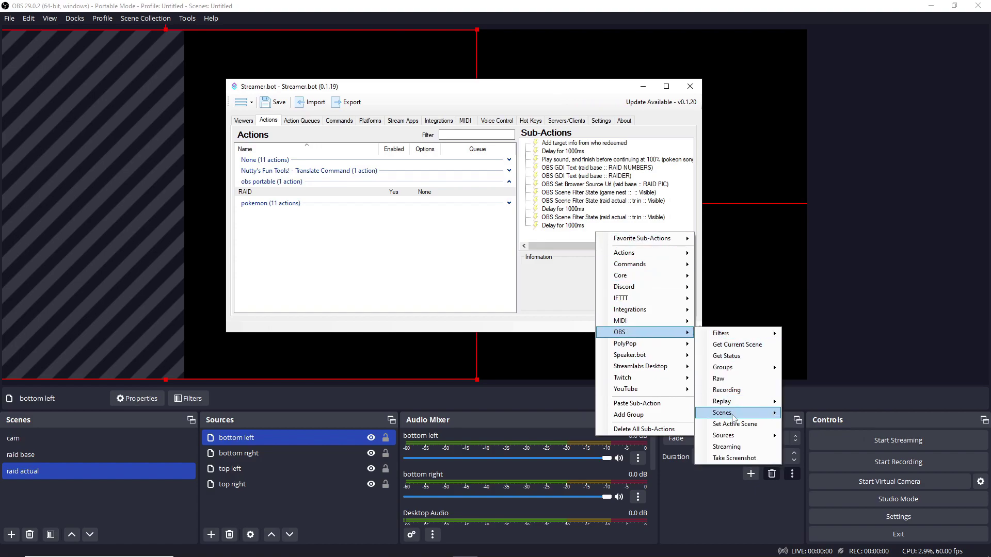
mouse_move(733, 417)
left_click(817, 451)
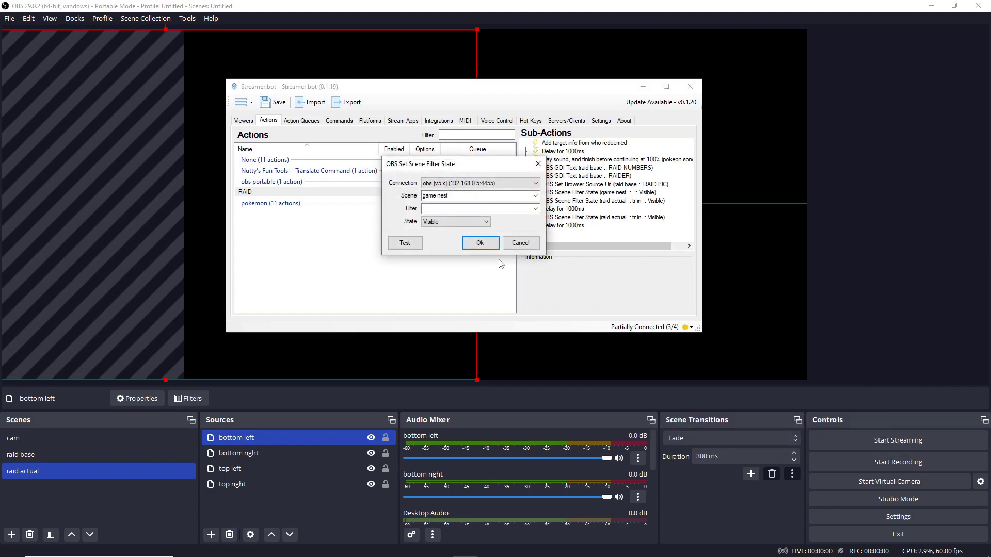
left_click(531, 184)
left_click(501, 200)
left_click(535, 209)
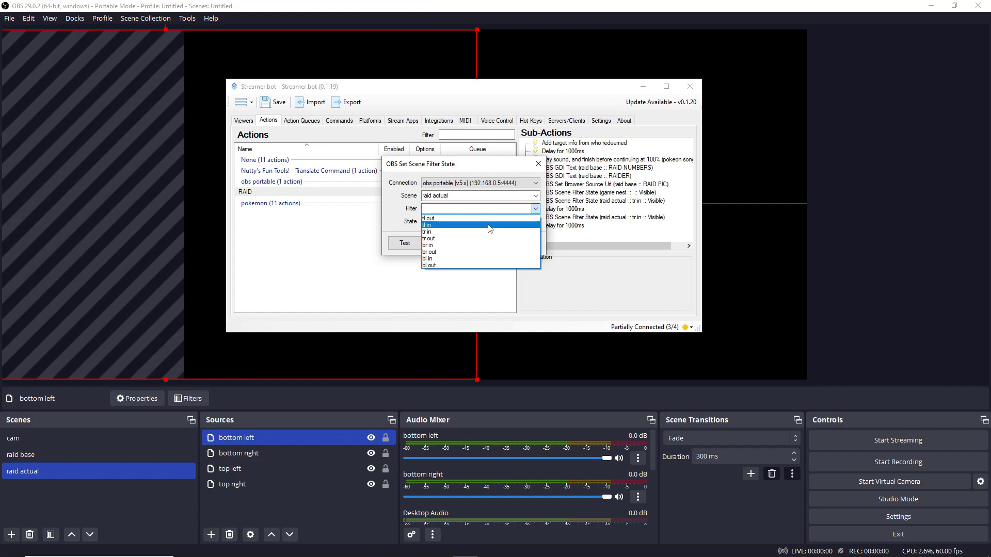
left_click(480, 258)
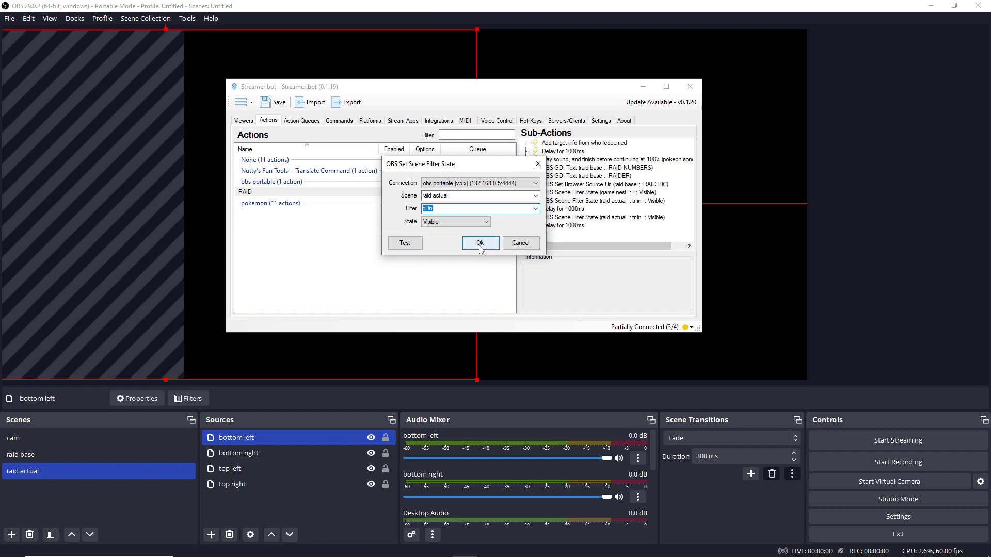
left_click(479, 242)
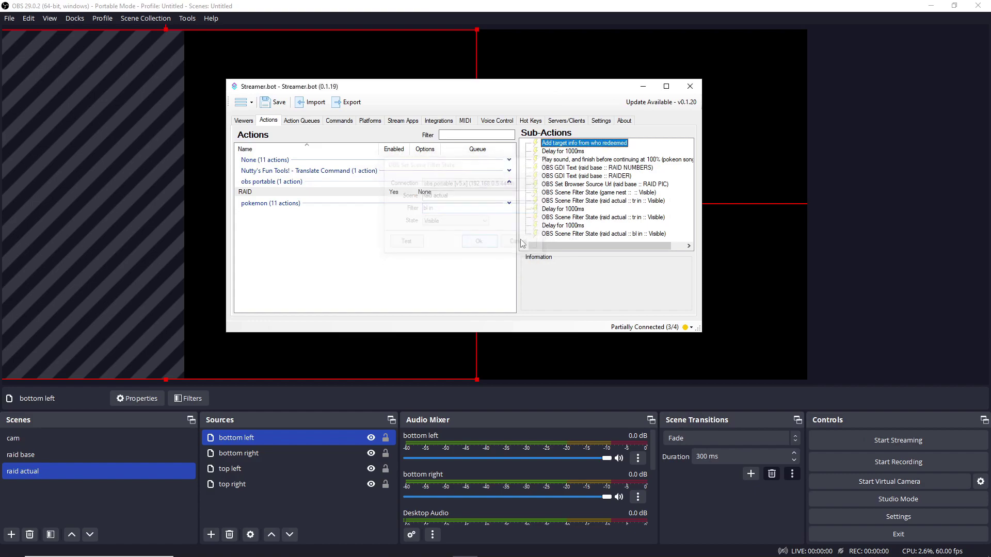
Step: Paste another 1000 ms delay and add a Set Scene Filter State sub-action for filter br in on obs portable's raid actual scene, state Visible
right_click(661, 243)
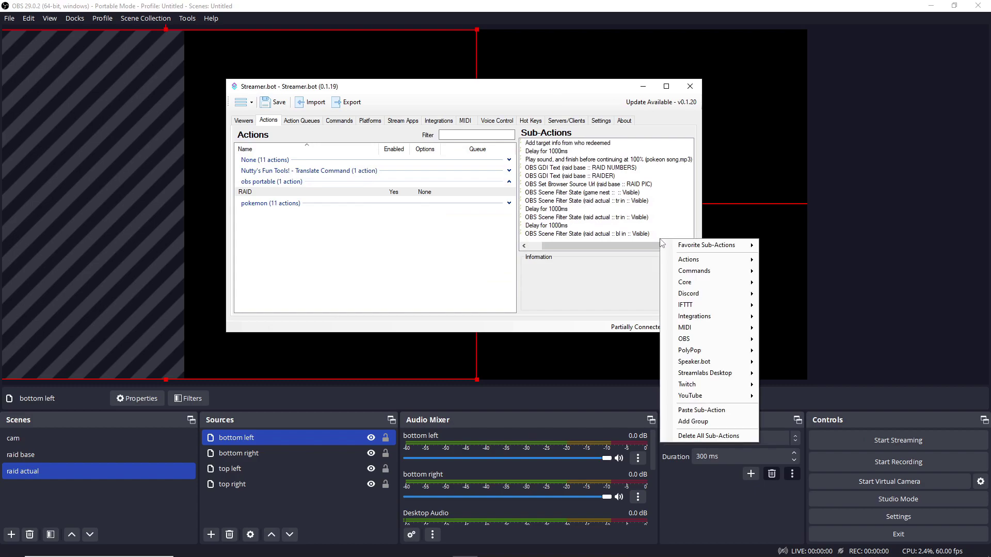
left_click(705, 413)
scroll(610, 234, "down", 1)
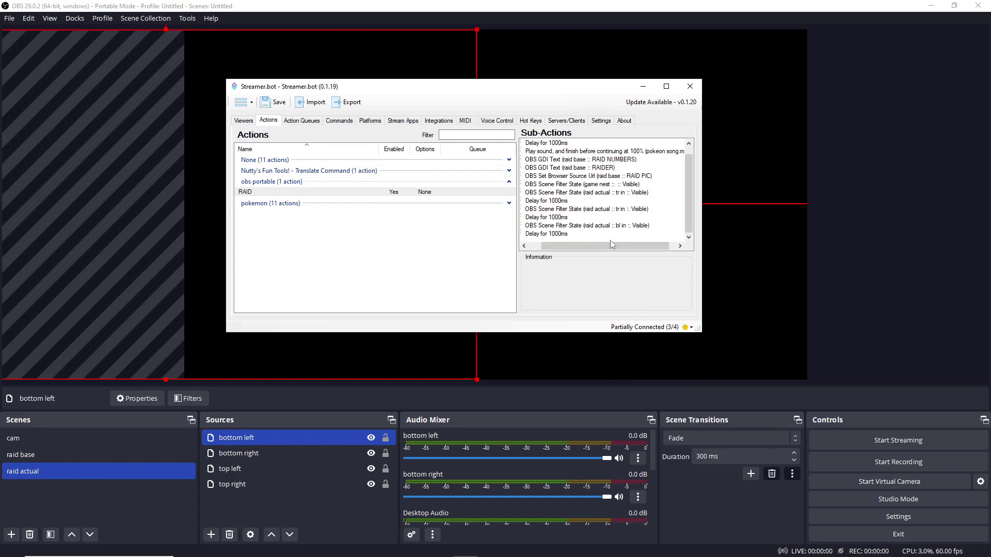
right_click(610, 241)
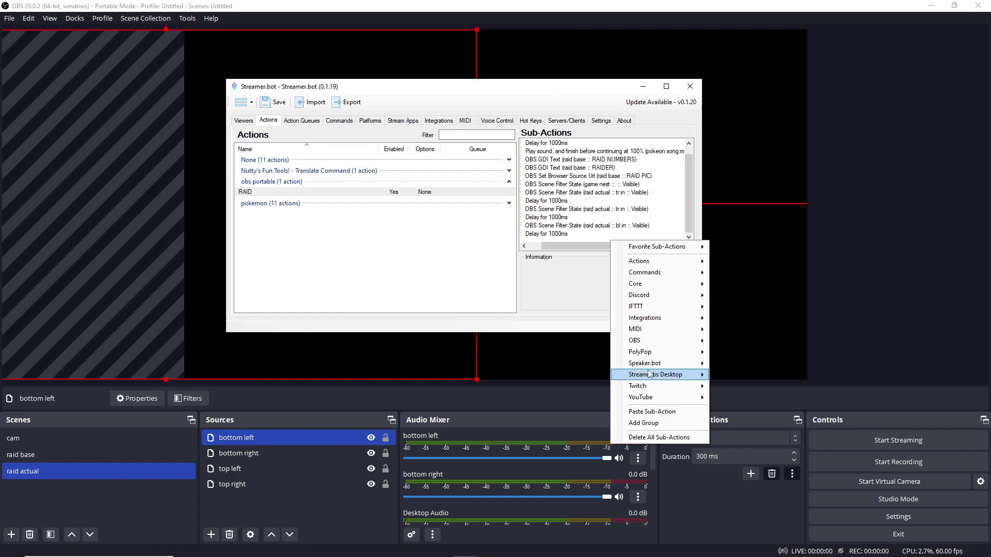
mouse_move(666, 341)
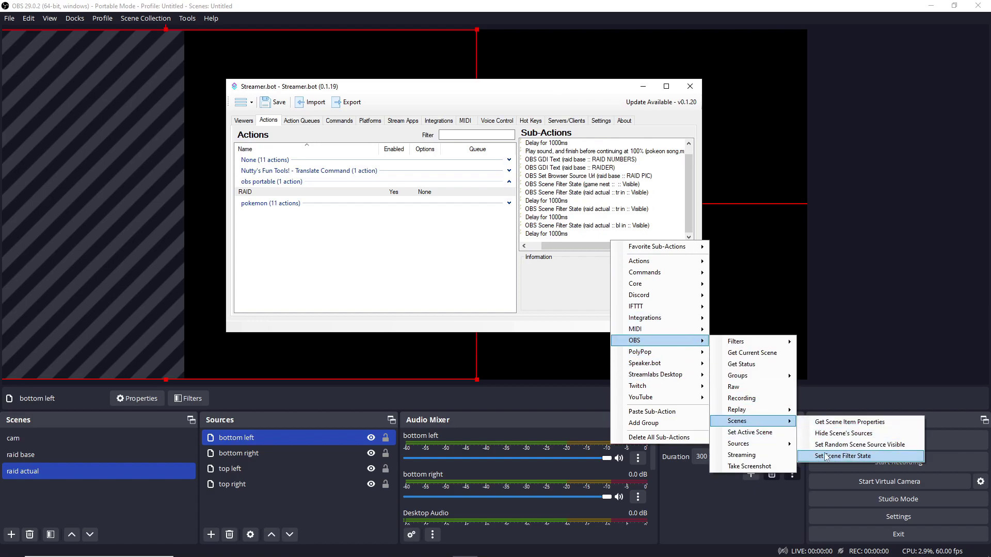
left_click(821, 455)
left_click(495, 183)
left_click(498, 199)
left_click(482, 208)
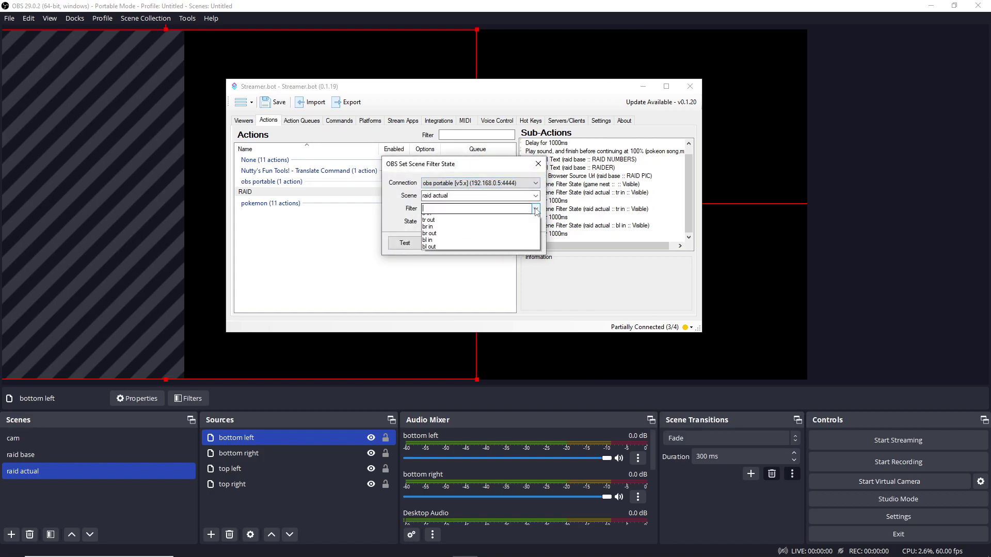
left_click(481, 220)
left_click(475, 243)
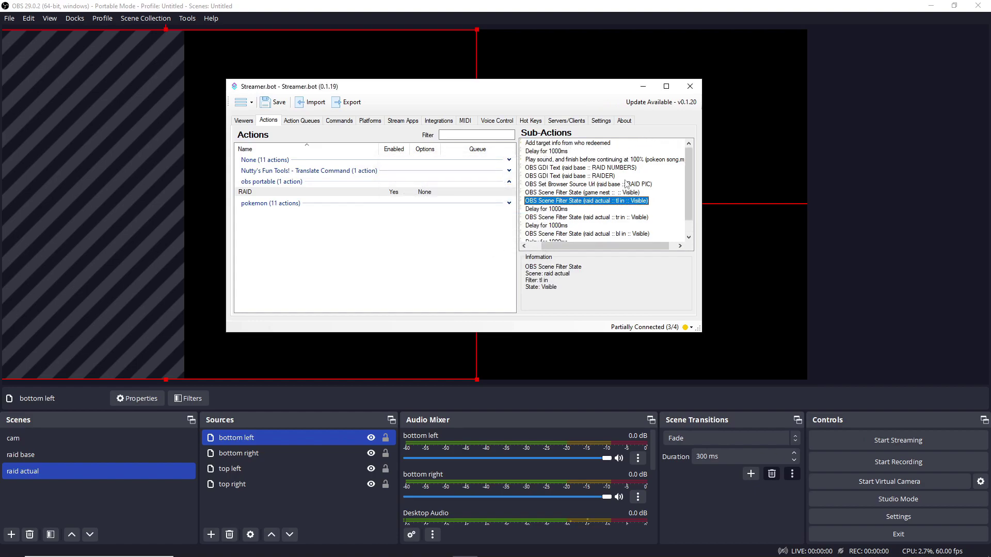
Step: Add a 5000 ms delay sub-action after the br in filter sub-action
scroll(611, 179, "down", 1)
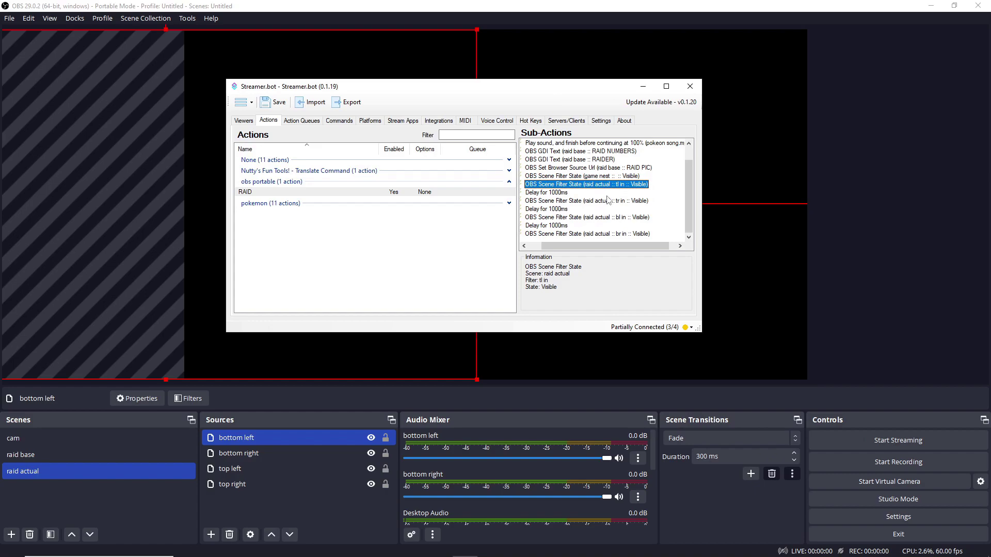
left_click(620, 234)
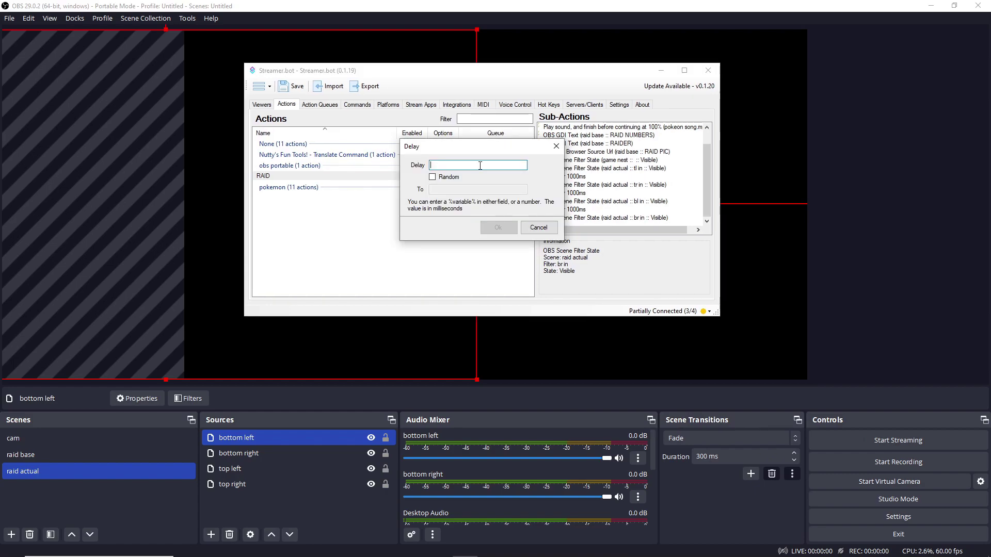
type("5000")
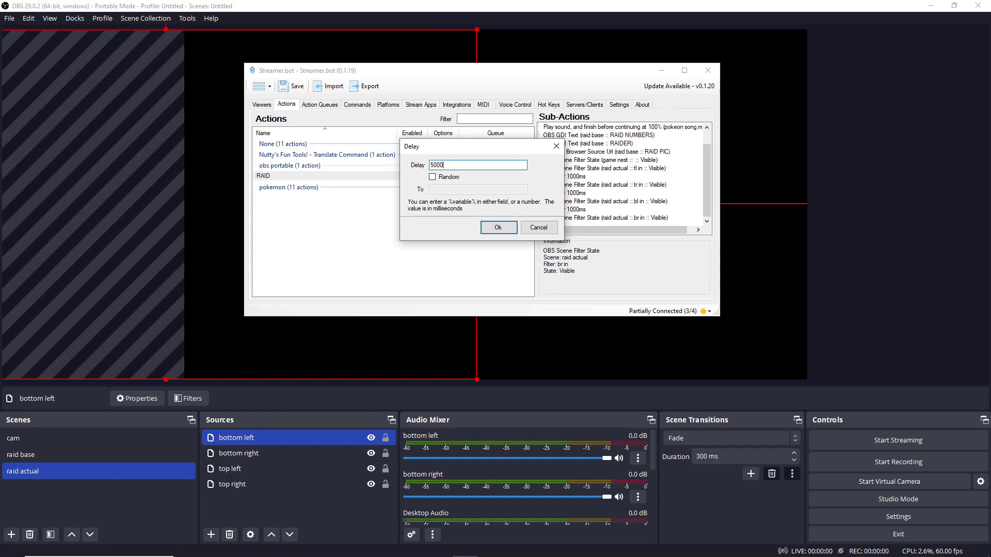
left_click(503, 230)
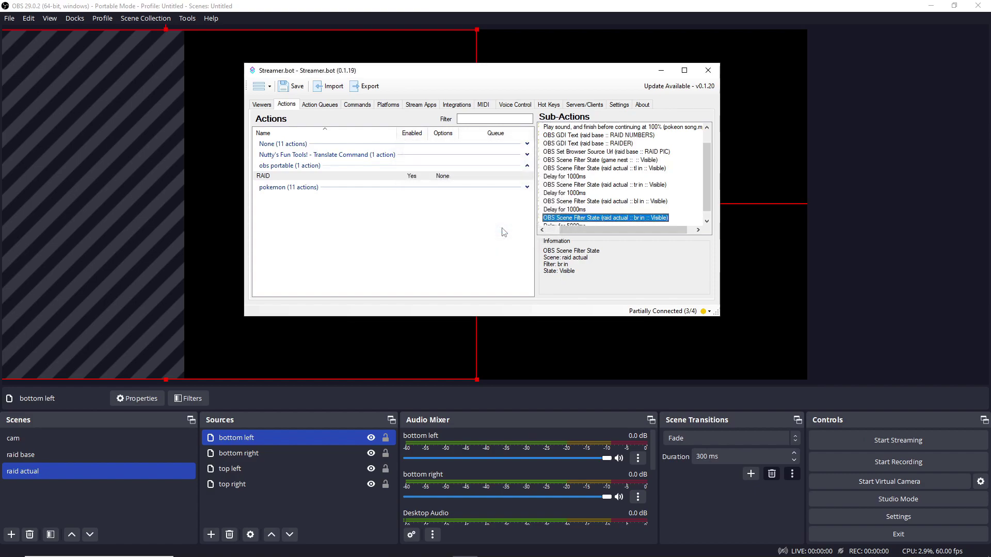
Step: Add a Set Scene Filter State sub-action on obs portable, scene raid actual, filter tl out, state Visible, after the 5000 ms delay
scroll(698, 207, "down", 1)
right_click(674, 224)
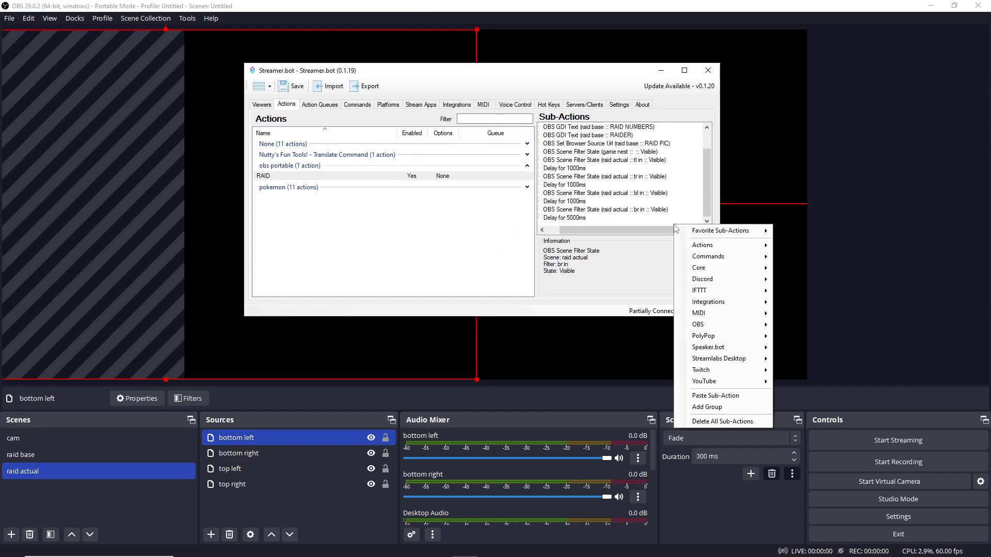
mouse_move(725, 290)
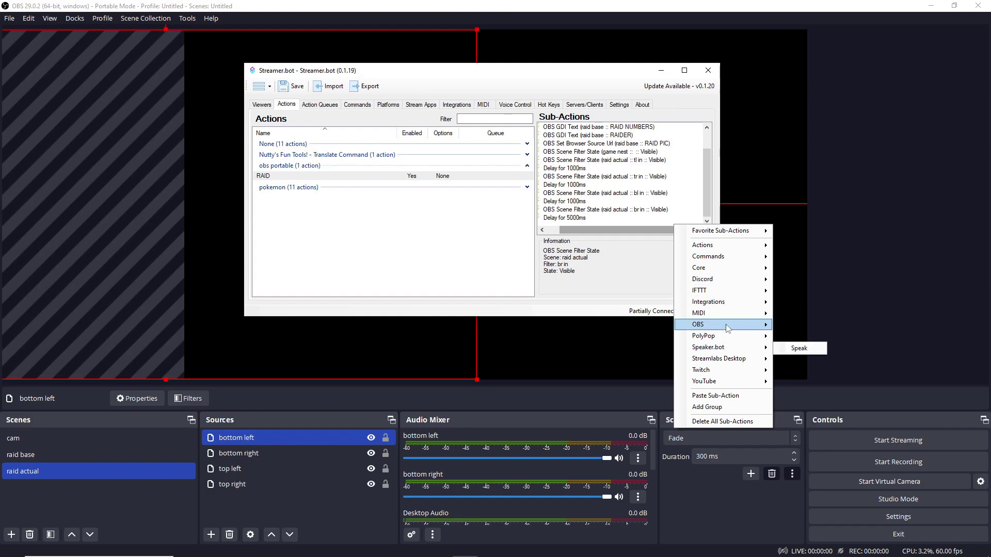
mouse_move(743, 325)
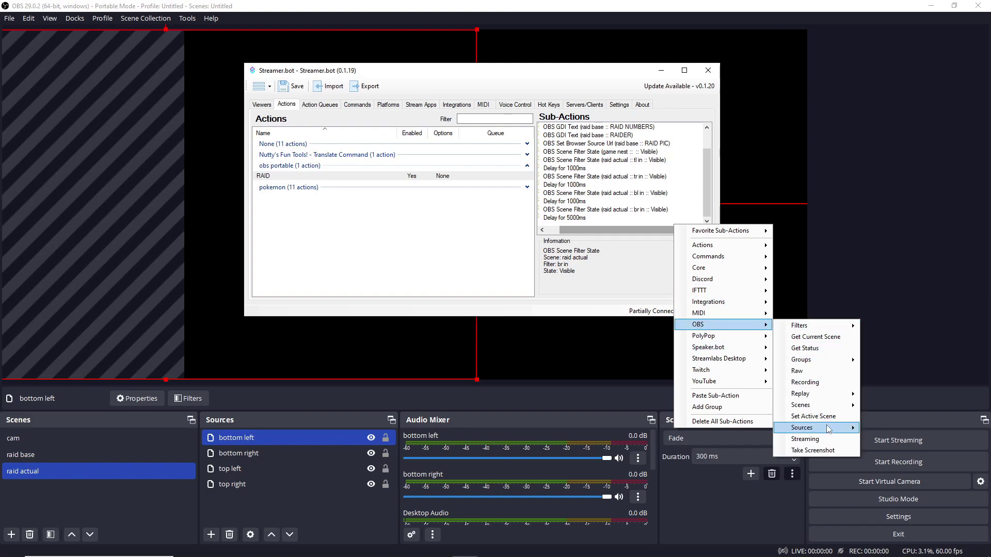
mouse_move(842, 405)
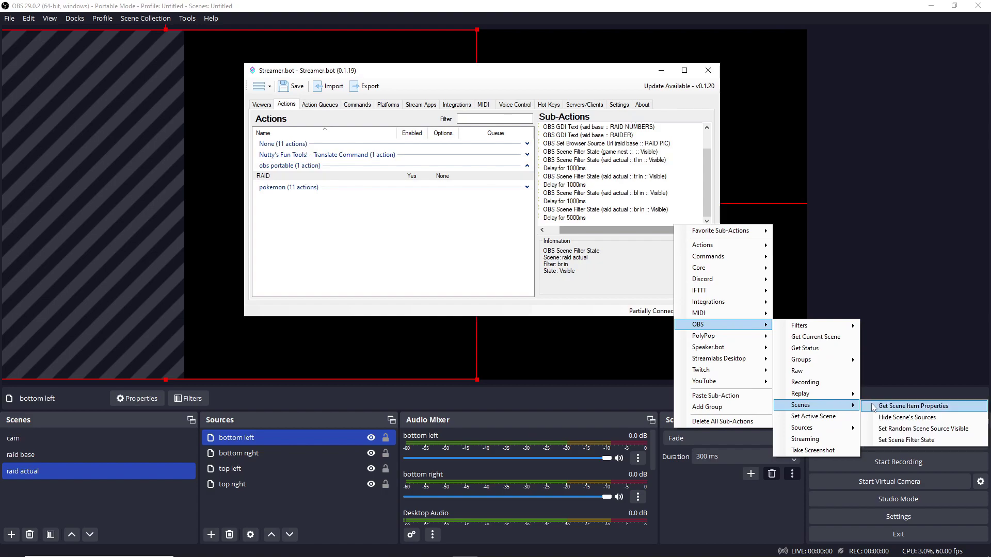
left_click(903, 440)
left_click(514, 167)
left_click(516, 183)
left_click(491, 193)
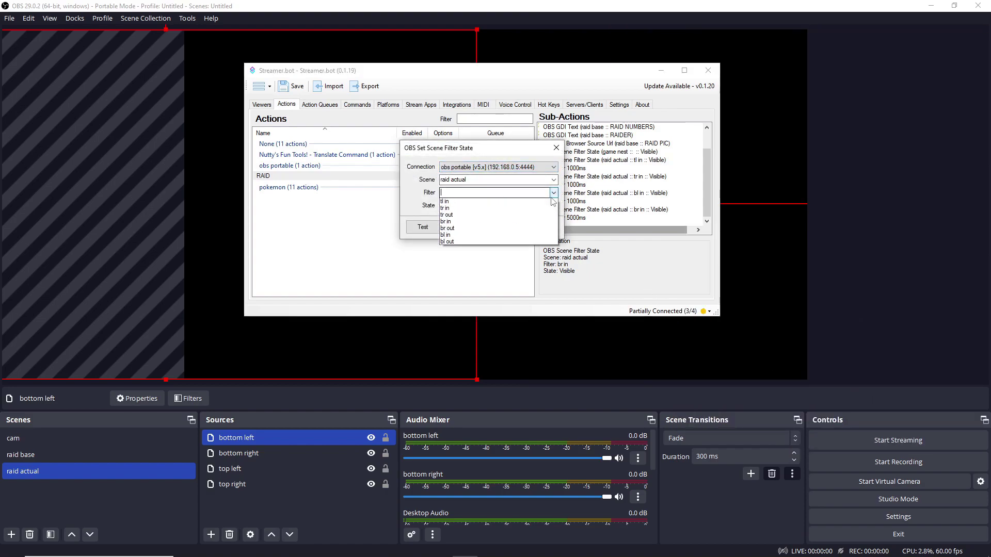
left_click(452, 203)
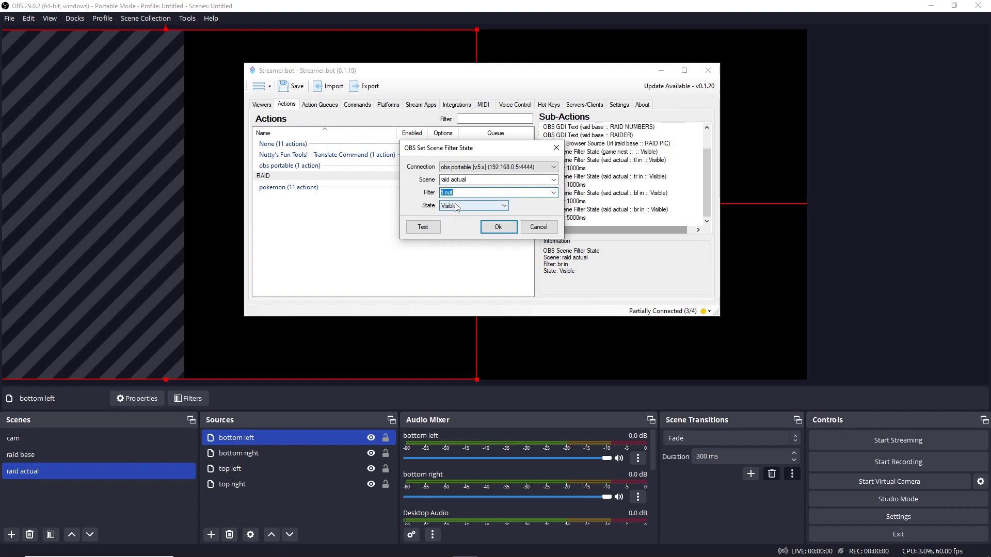
key("Return")
Step: Paste a copy of the tl out filter sub-action at the end of the list
right_click(684, 224)
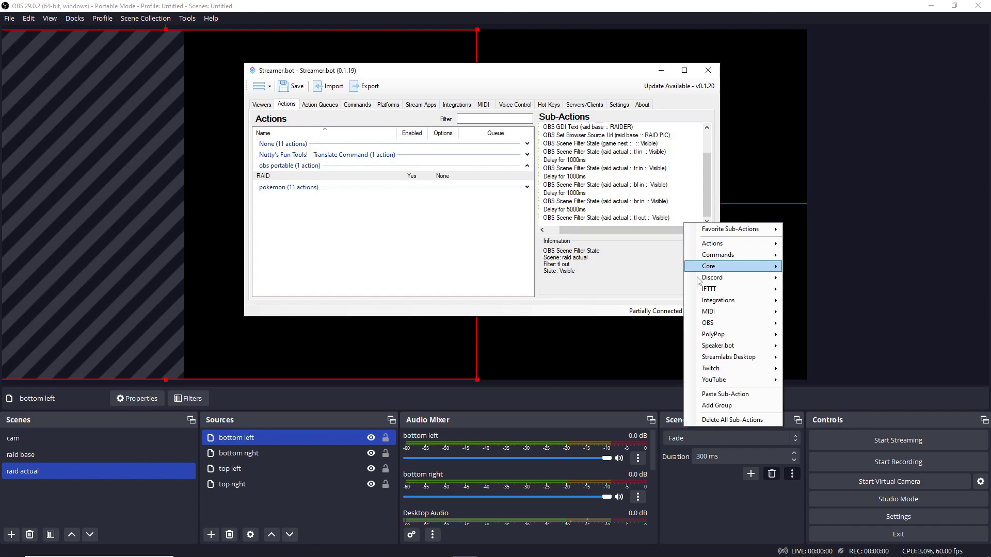
key("Escape")
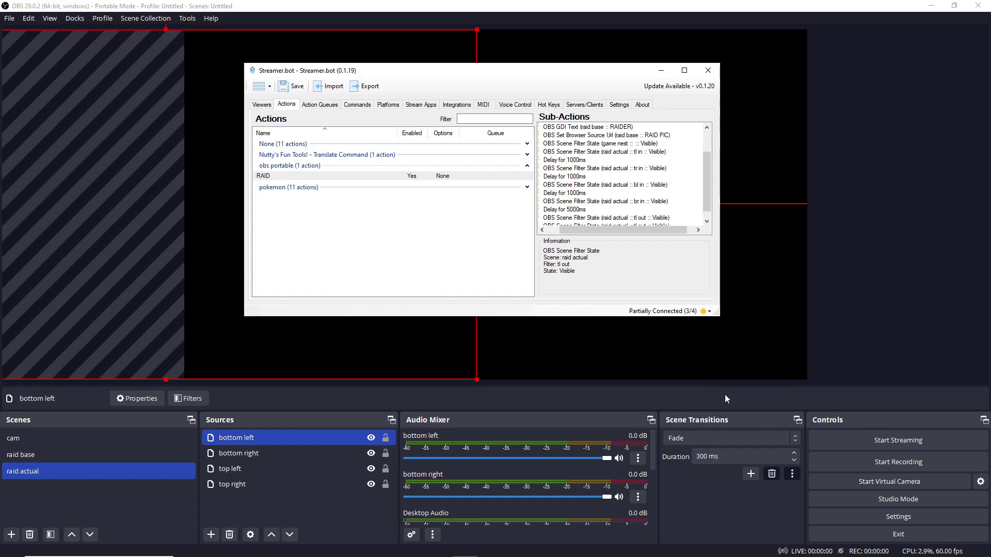
Step: Paste two more copies of the tl out filter sub-action at the end of the RAID action's list
scroll(619, 176, "down", 1)
right_click(674, 220)
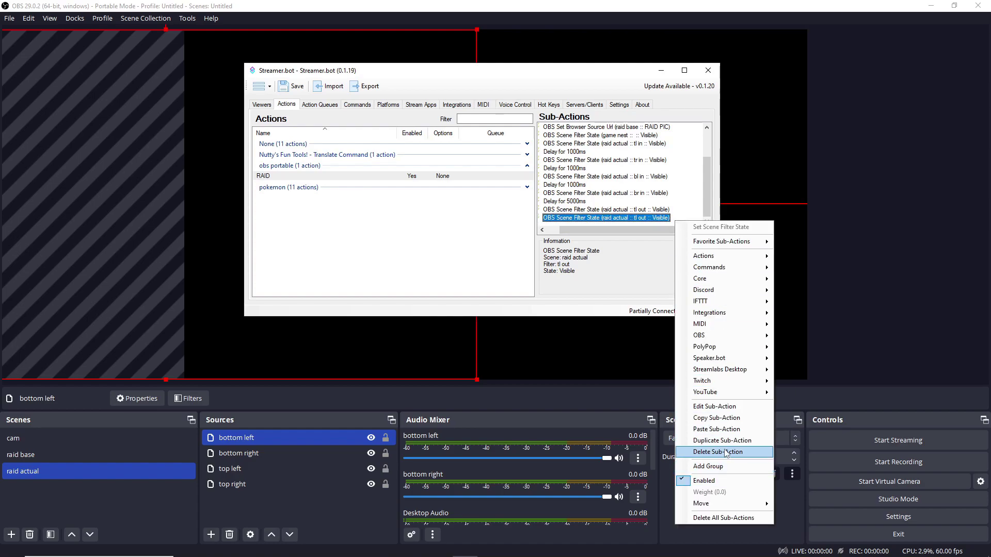
left_click(716, 429)
right_click(687, 216)
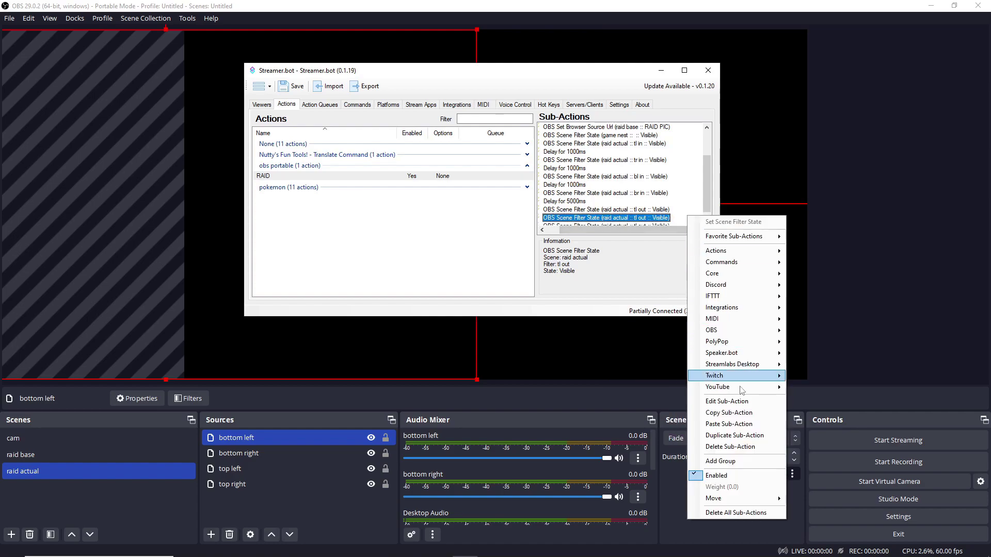
left_click(646, 235)
scroll(638, 219, "down", 1)
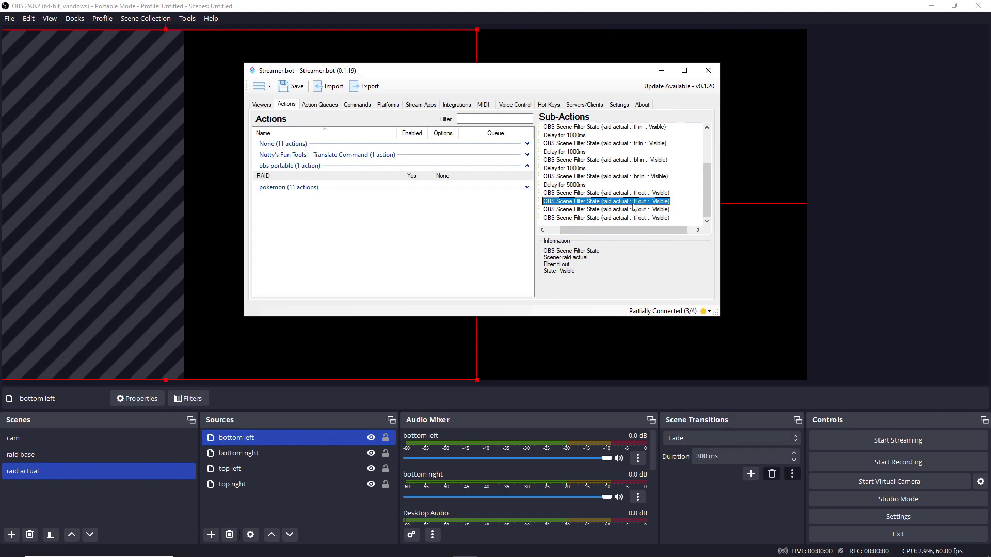
Step: Change the filter of the second tl out sub-action in the list to tr out
double_click(633, 205)
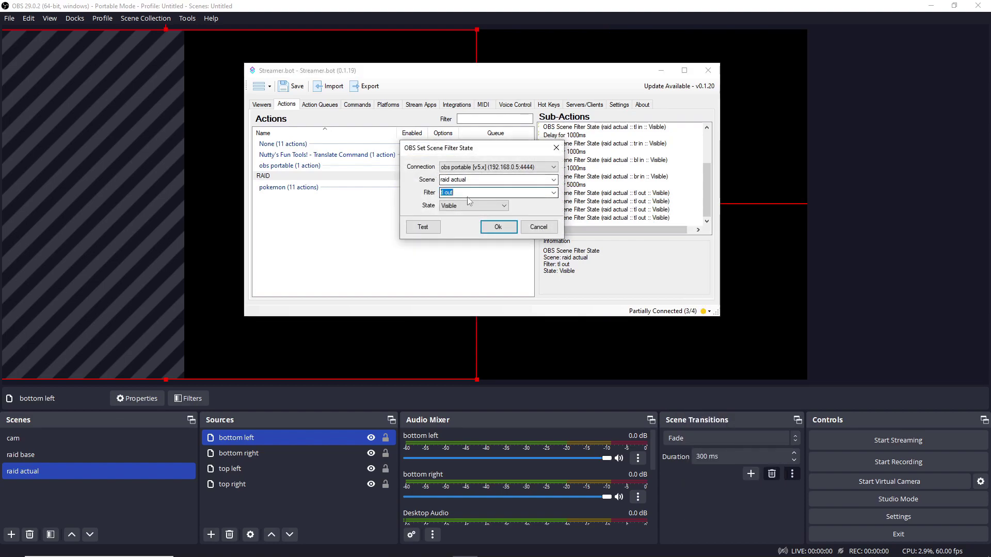
left_click(556, 194)
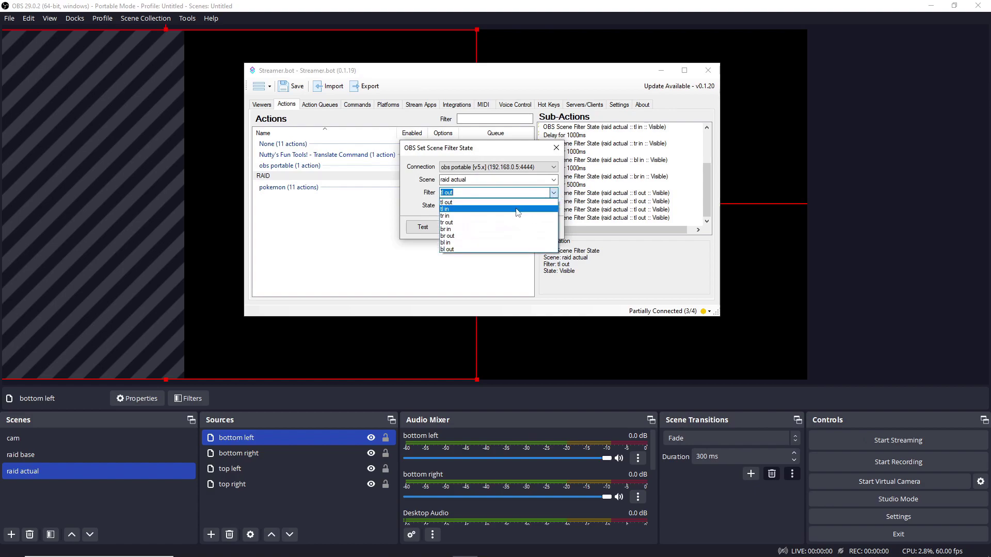
left_click(504, 222)
left_click(498, 227)
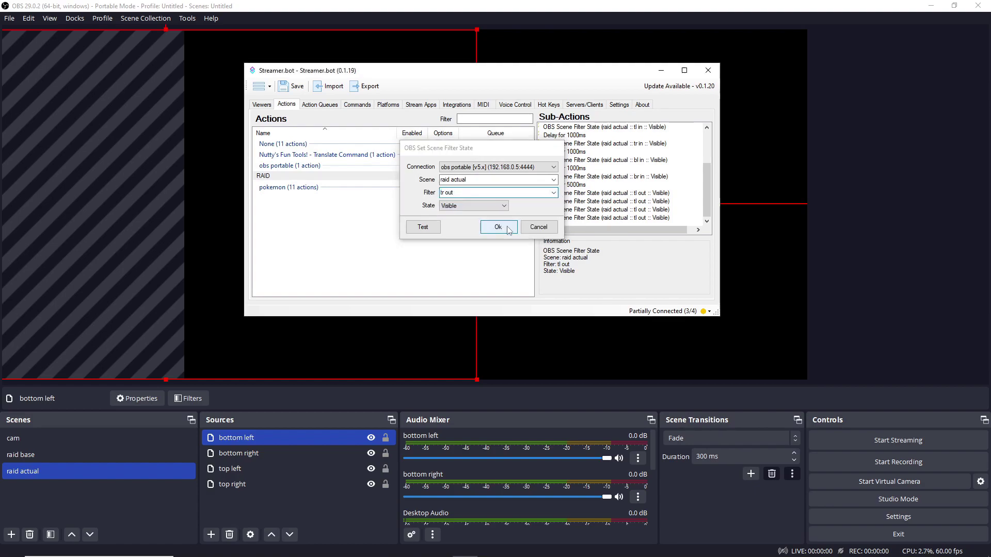
Step: Change the filter of the sub-action right after tr out to br out
double_click(653, 210)
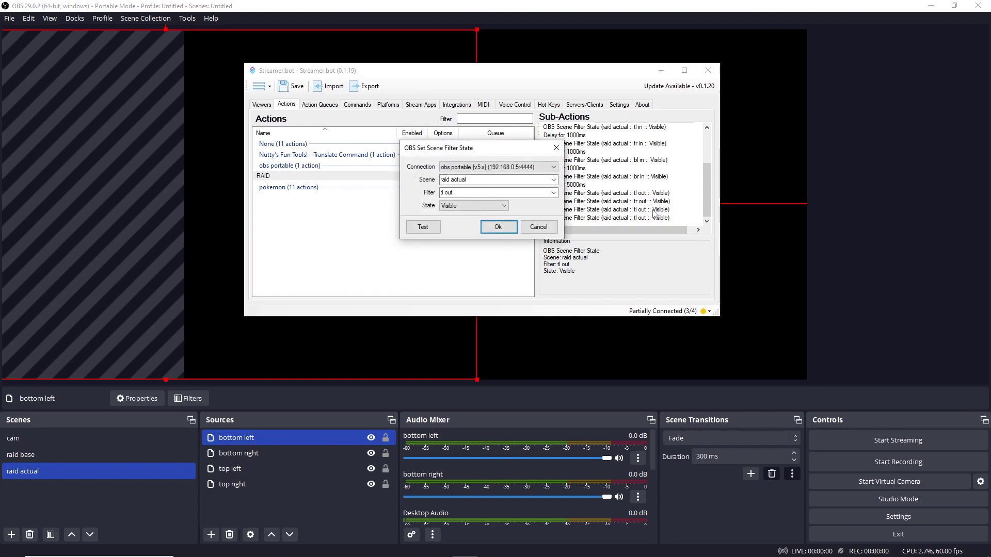
left_click(553, 193)
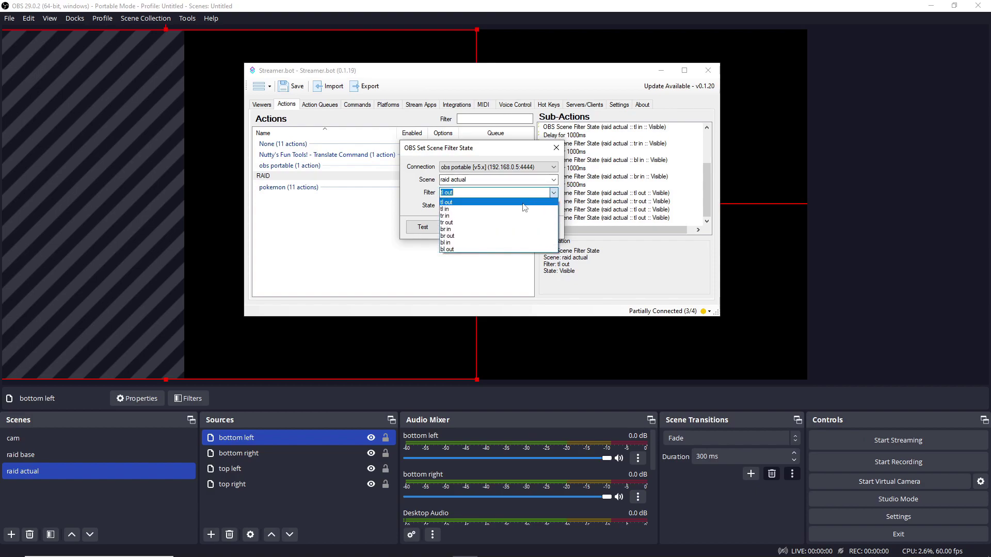
left_click(487, 236)
left_click(502, 227)
Step: Change the filter of the last sub-action in the list to bl out
left_click(639, 218)
double_click(639, 218)
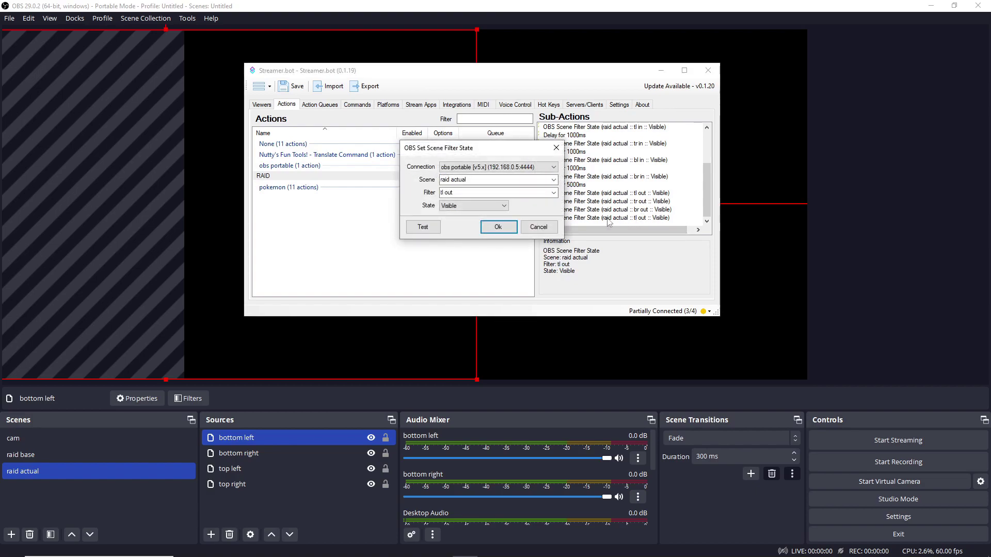
left_click(553, 193)
left_click(490, 249)
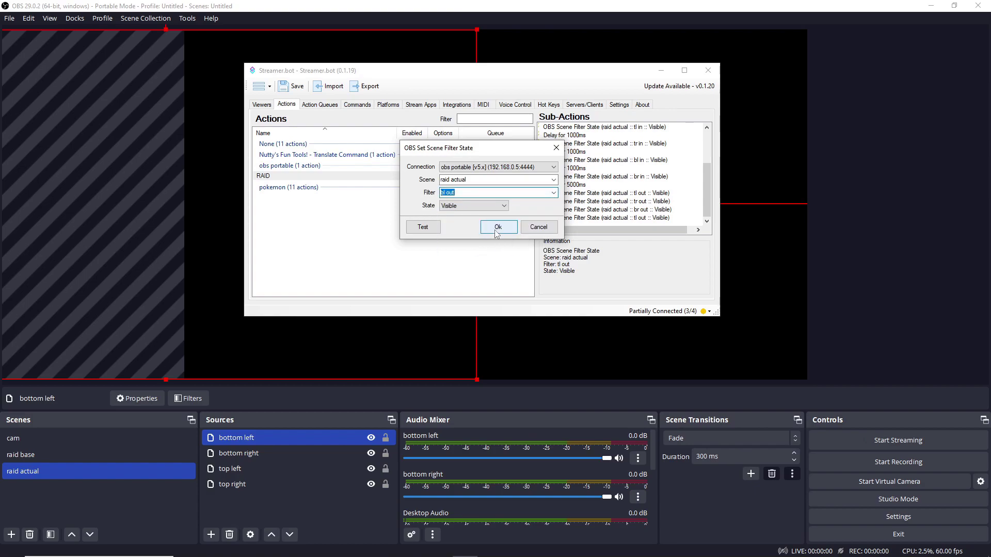
left_click(503, 227)
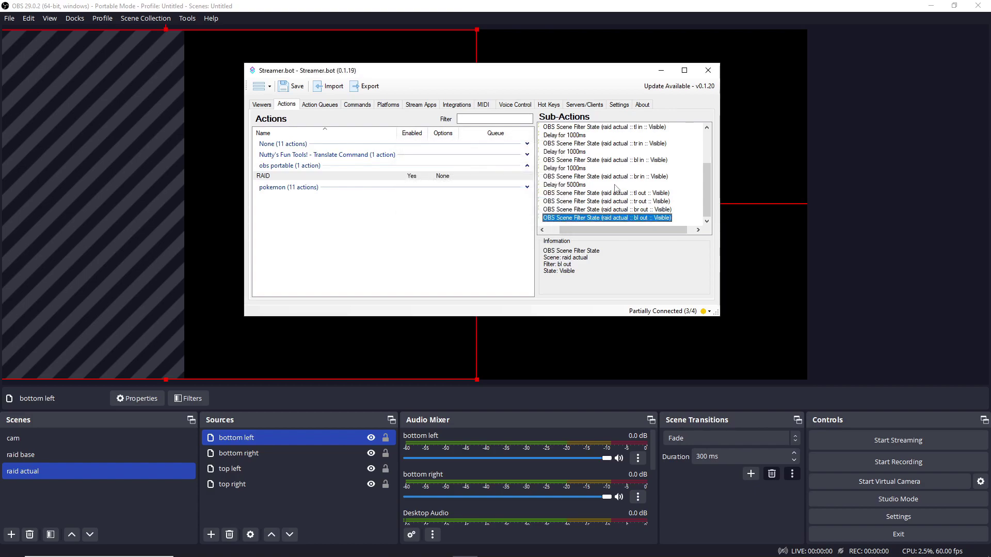
Step: Run a test of the Twitch raid event and move the Streamer.bot window clear of the OBS preview to watch the alert
left_click_drag(536, 77, 684, 84)
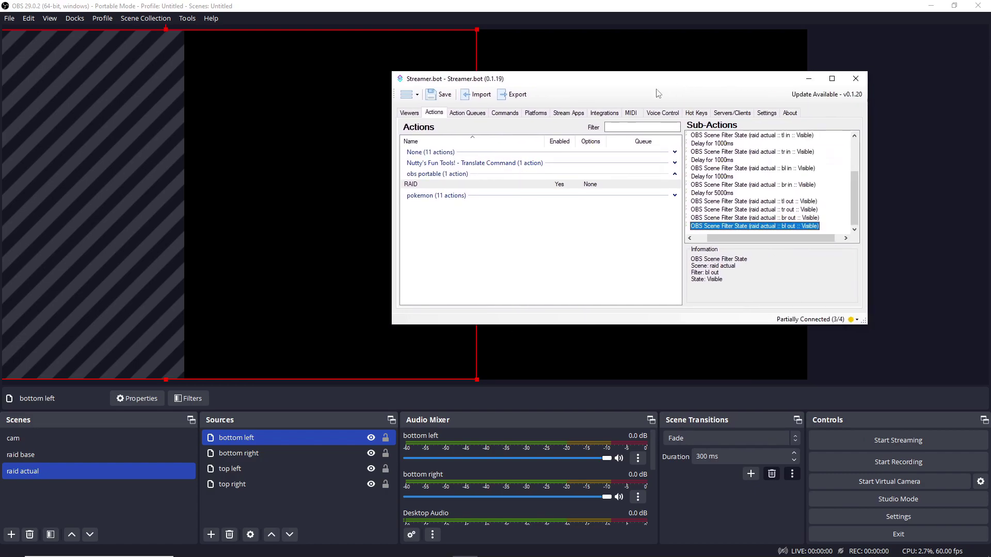
left_click(535, 113)
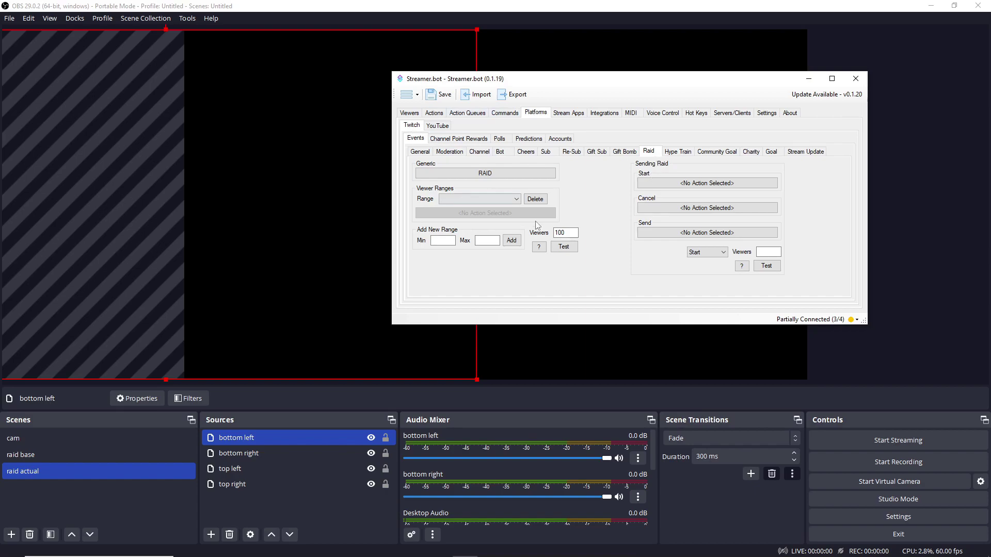
left_click(563, 246)
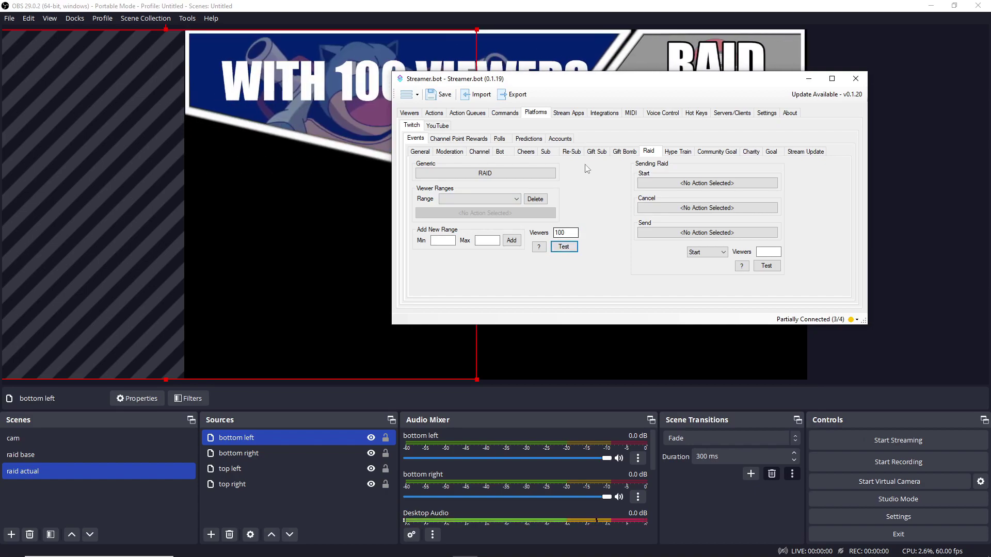
left_click_drag(515, 79, 968, 83)
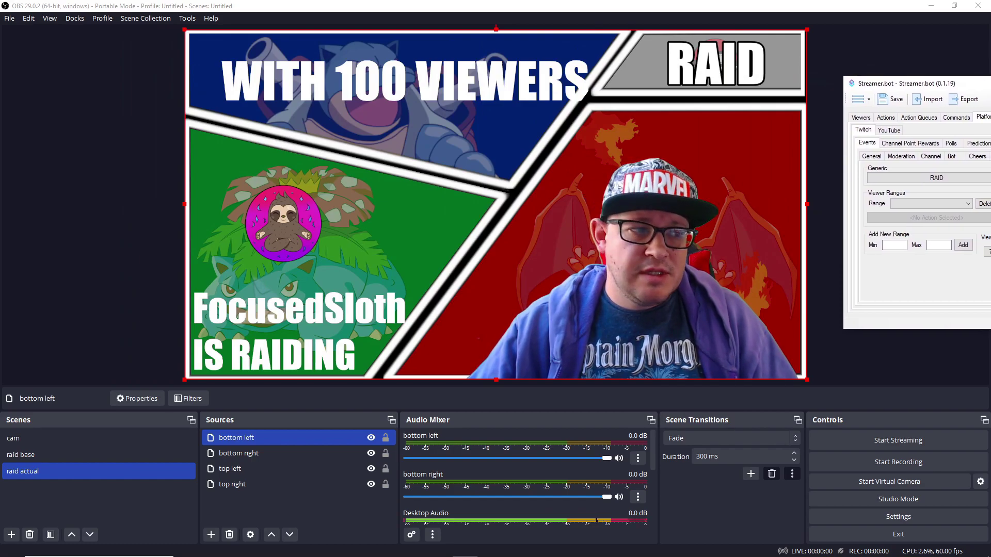